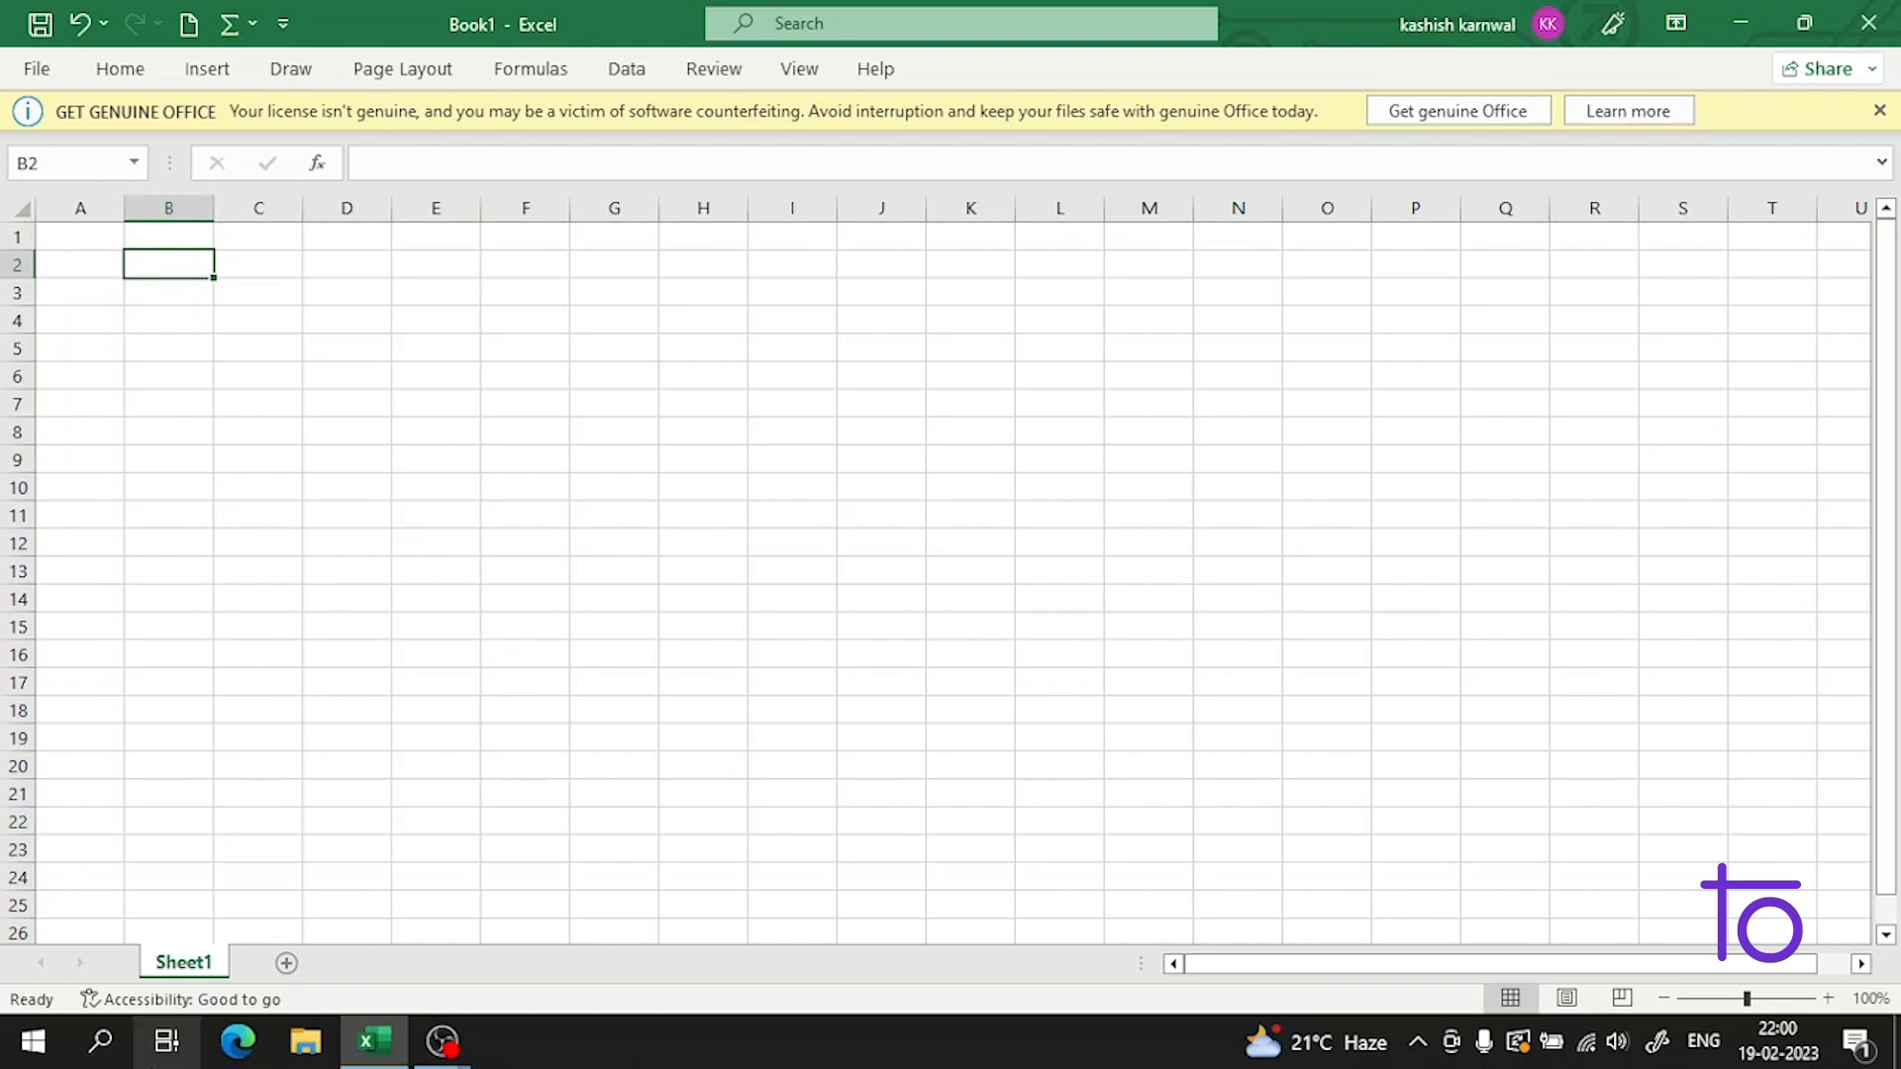
Step: Enter the header "roll no" in A1 and the numbers 1 to 8 below it in A2:A9
{"action": "left_click", "coordinate": [107, 236]}
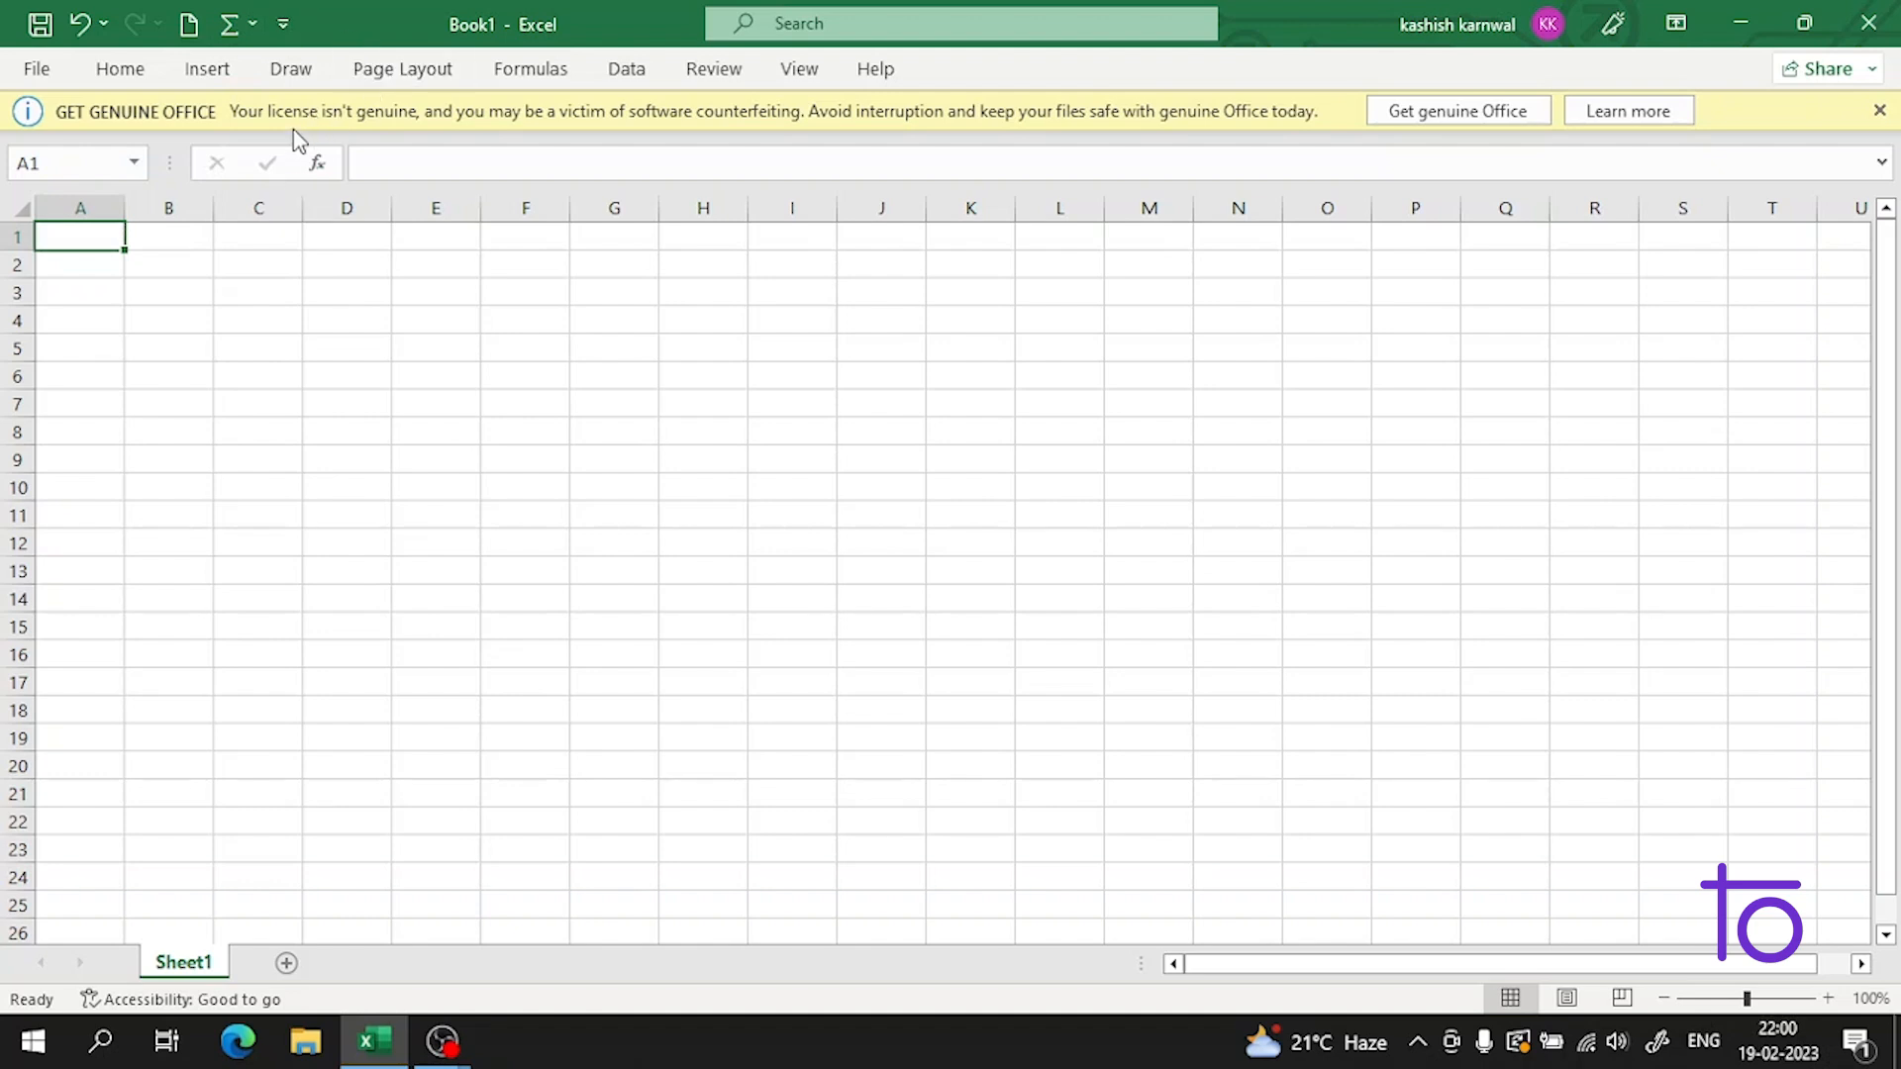
{"action": "double_click", "coordinate": [117, 239]}
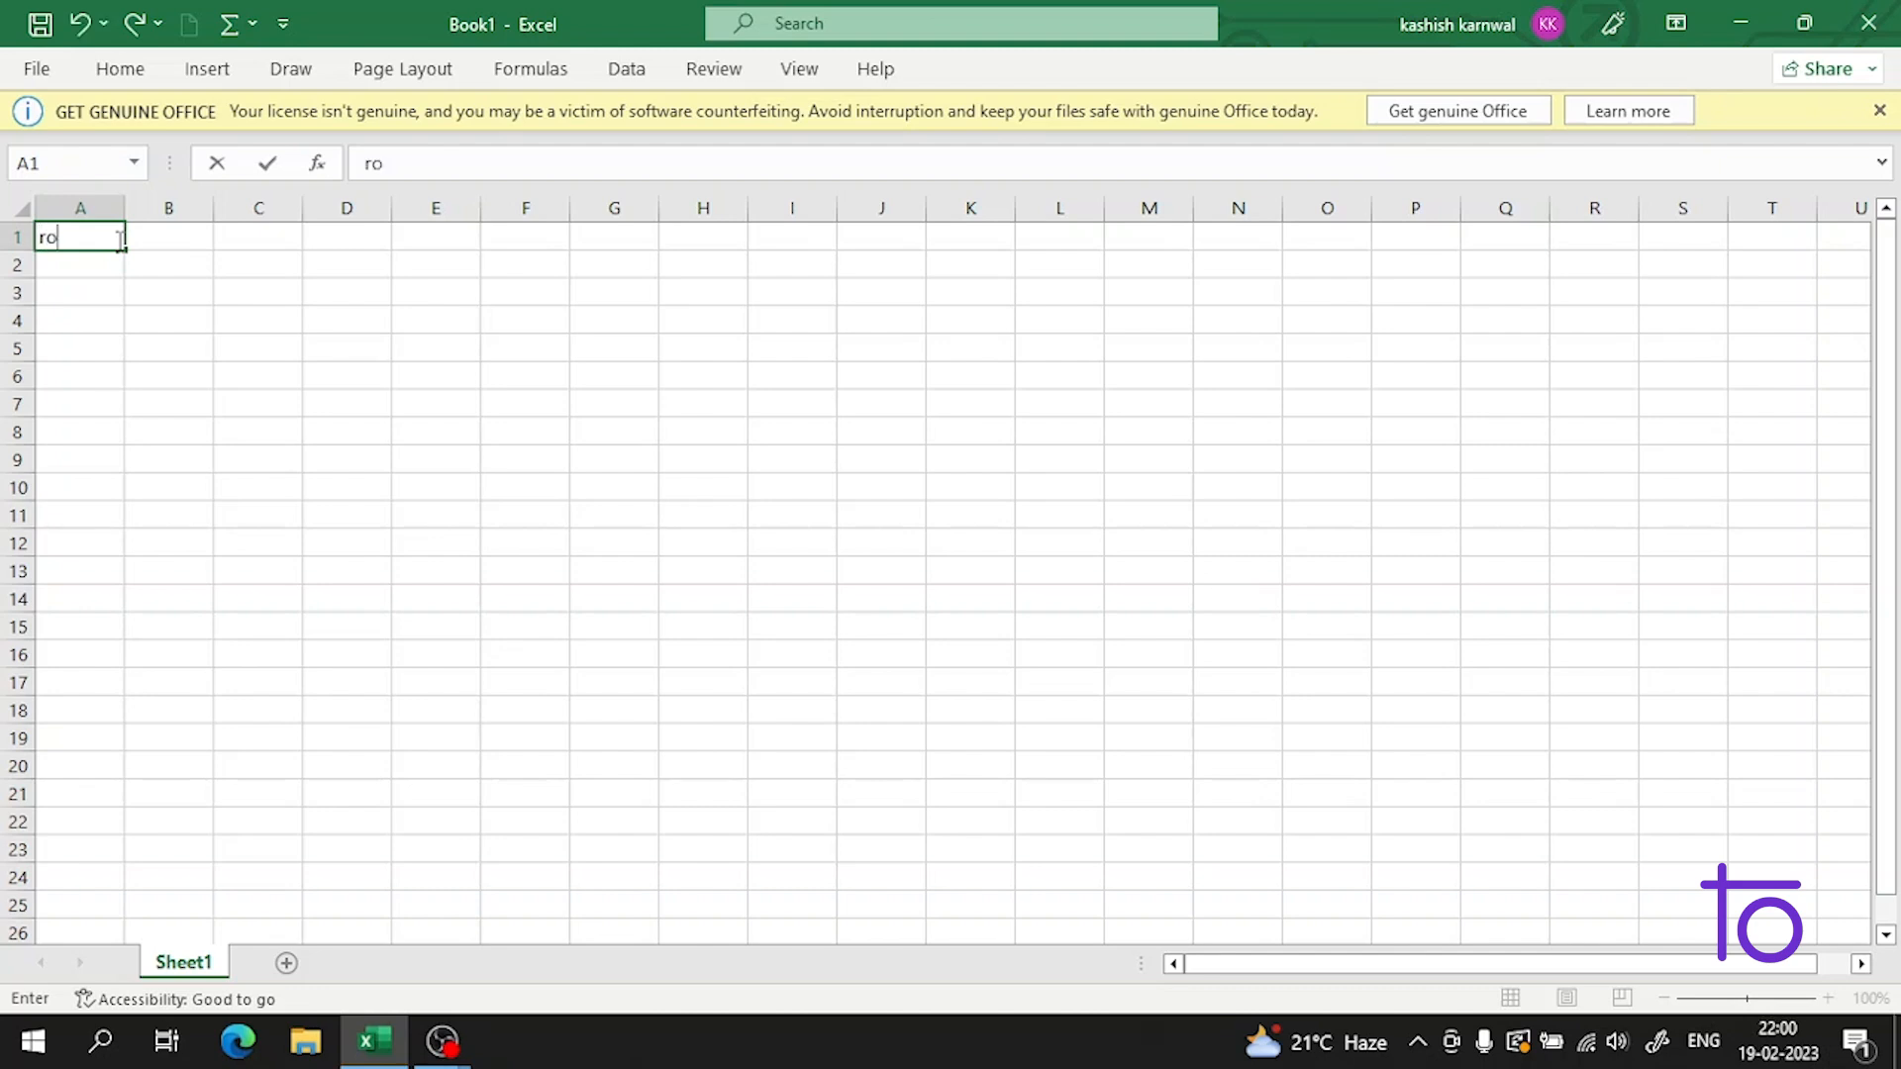
{"action": "type", "text": "roll no"}
{"action": "key", "text": "Return"}
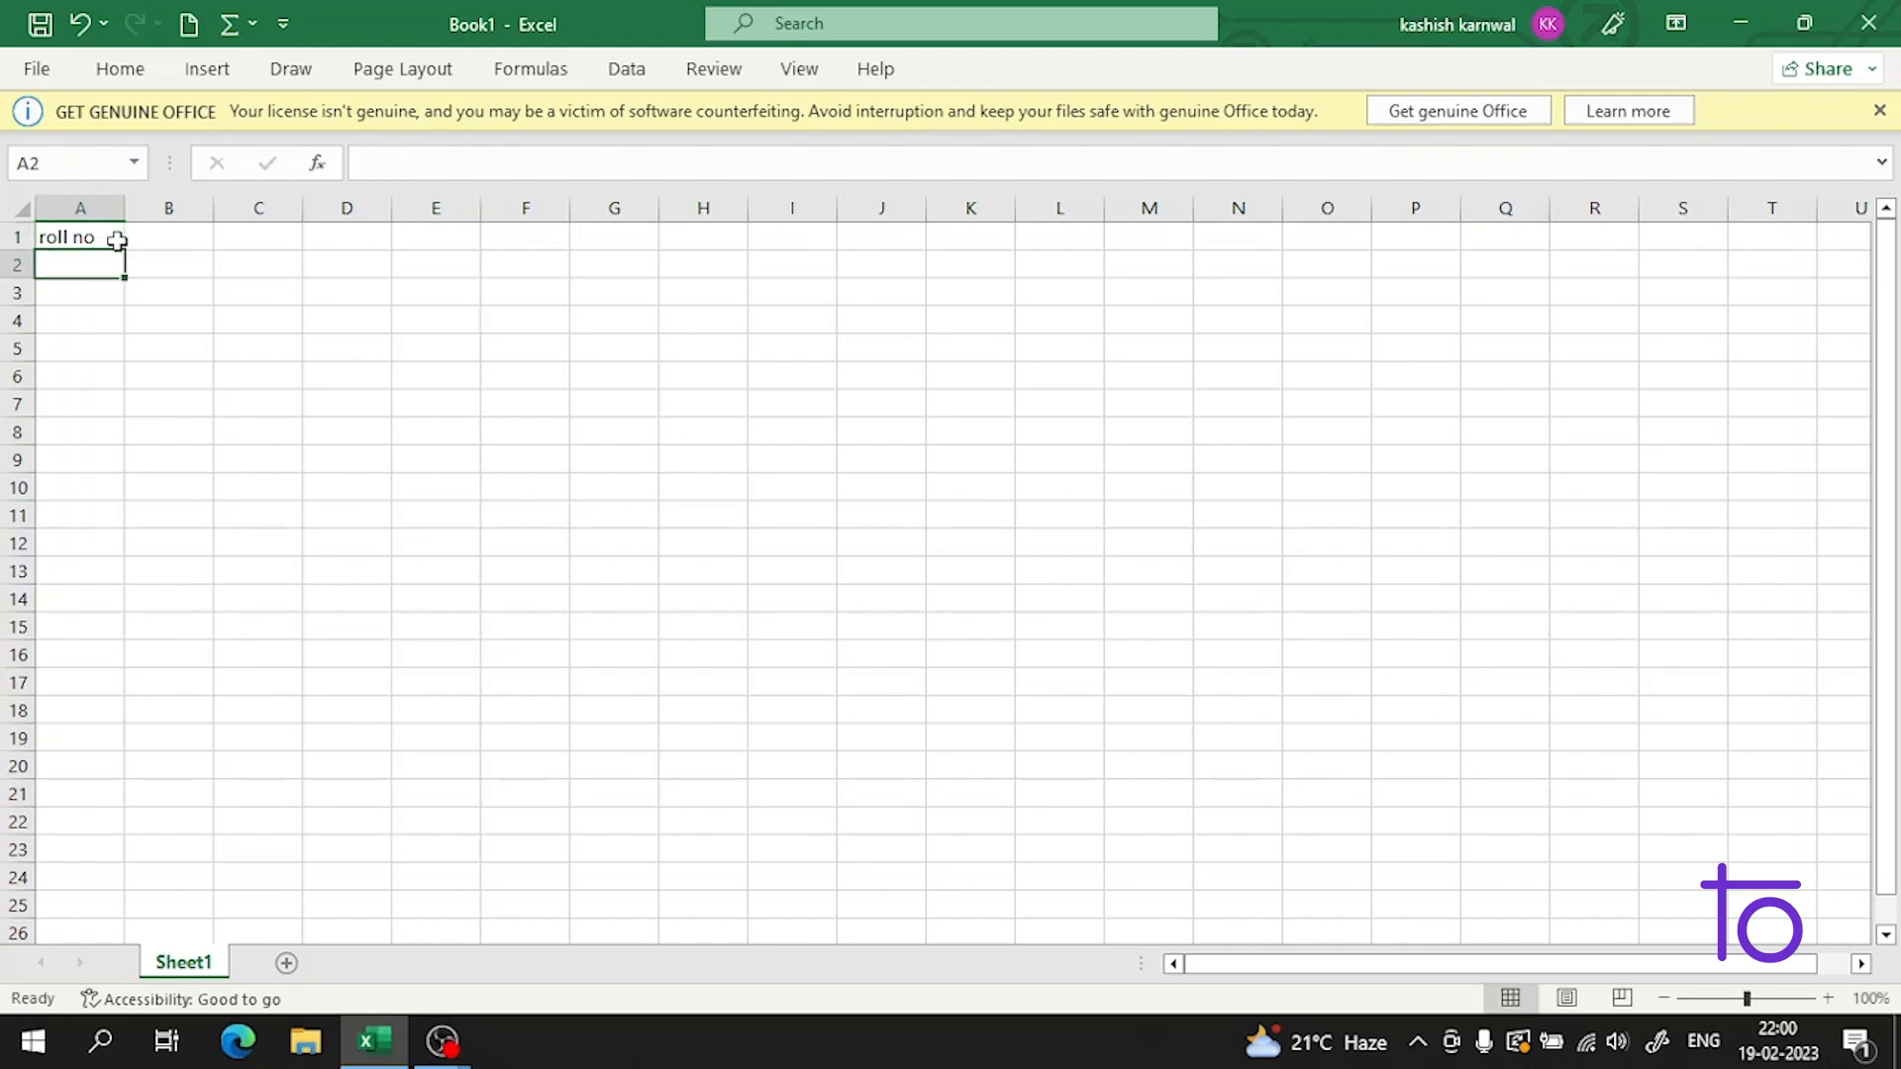
{"action": "type", "text": "1"}
{"action": "key", "text": "Return"}
{"action": "type", "text": "2"}
{"action": "key", "text": "Return"}
{"action": "type", "text": "3"}
{"action": "key", "text": "Return"}
{"action": "type", "text": "4"}
{"action": "key", "text": "Return"}
{"action": "type", "text": "5"}
{"action": "key", "text": "Return"}
{"action": "type", "text": "6"}
{"action": "key", "text": "Return"}
{"action": "type", "text": "7"}
{"action": "key", "text": "Return"}
{"action": "type", "text": "8"}
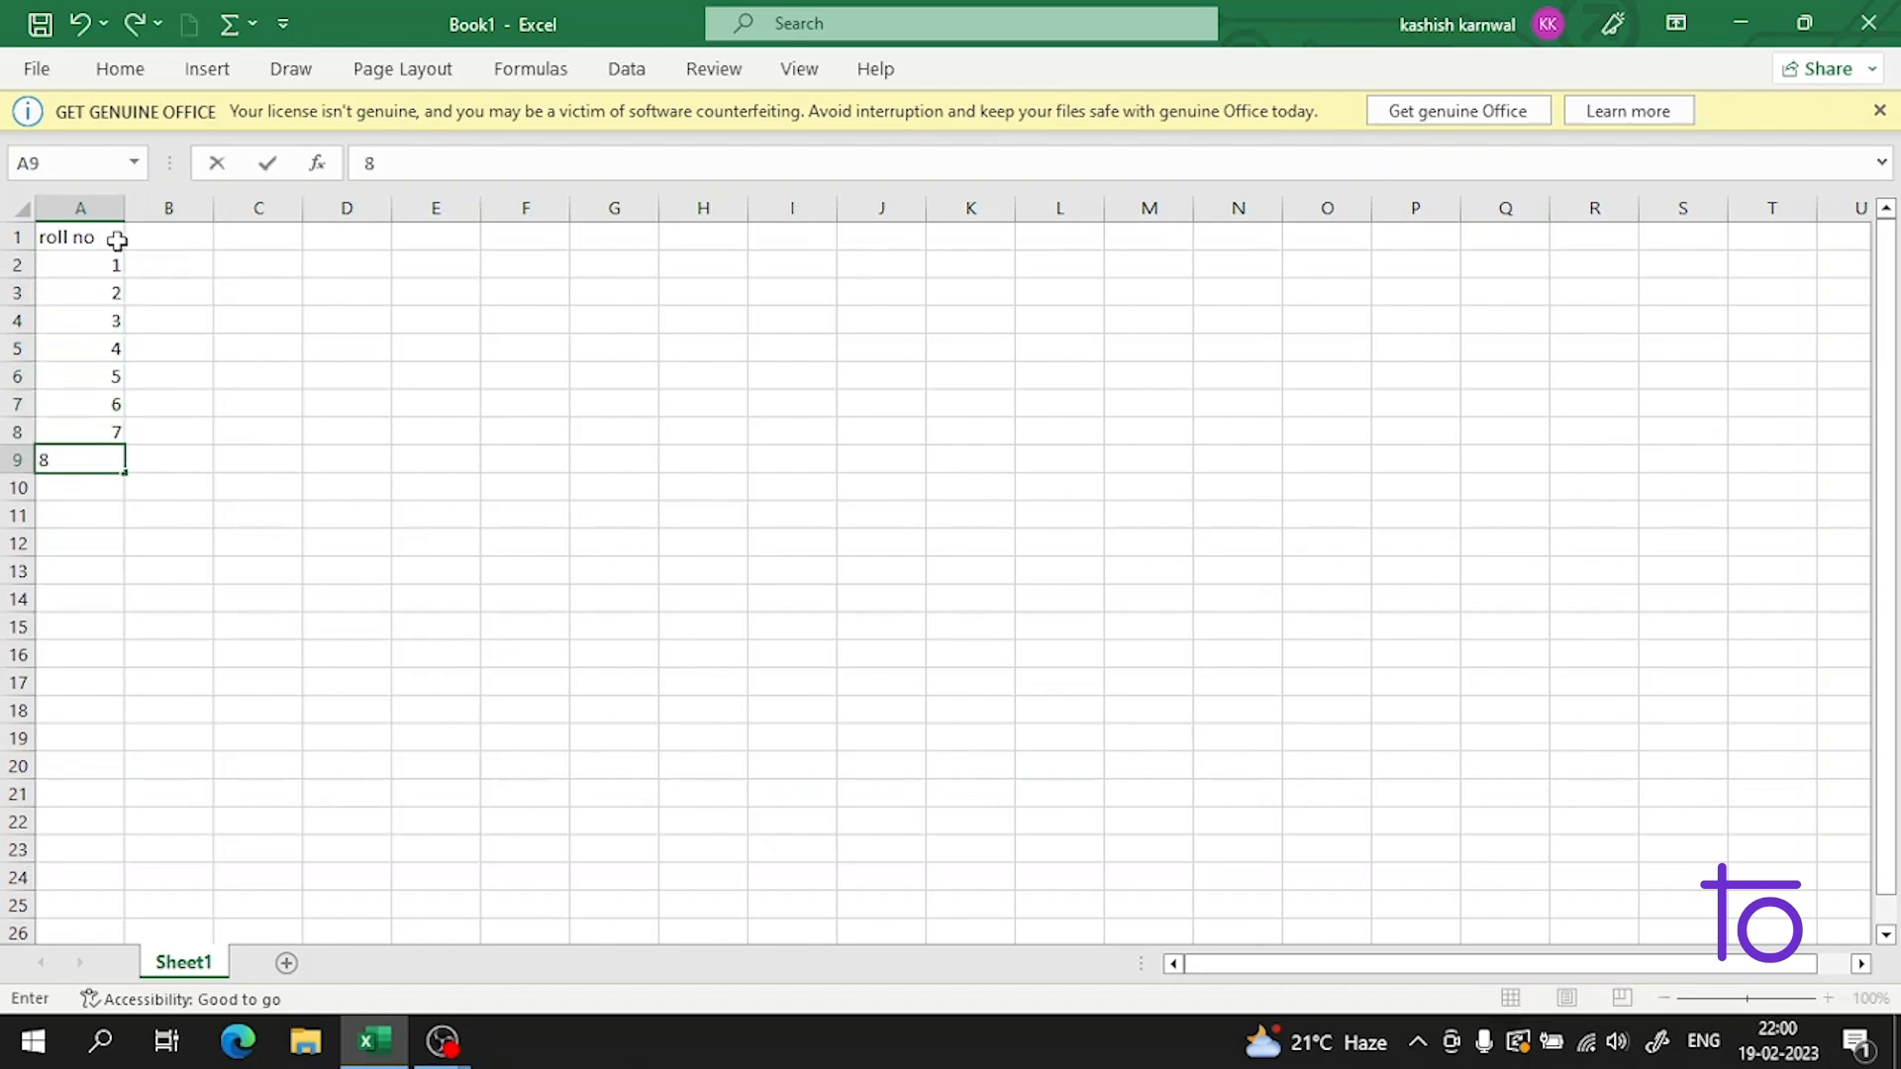
{"action": "key", "text": "Return"}
Step: Enter the header "ct 2" in B1 and the marks 86, 54, 67, 46, 87, 56, 88 and 55 in B2:B9
{"action": "left_click", "coordinate": [166, 259]}
{"action": "left_click", "coordinate": [170, 235]}
{"action": "type", "text": "ct"}
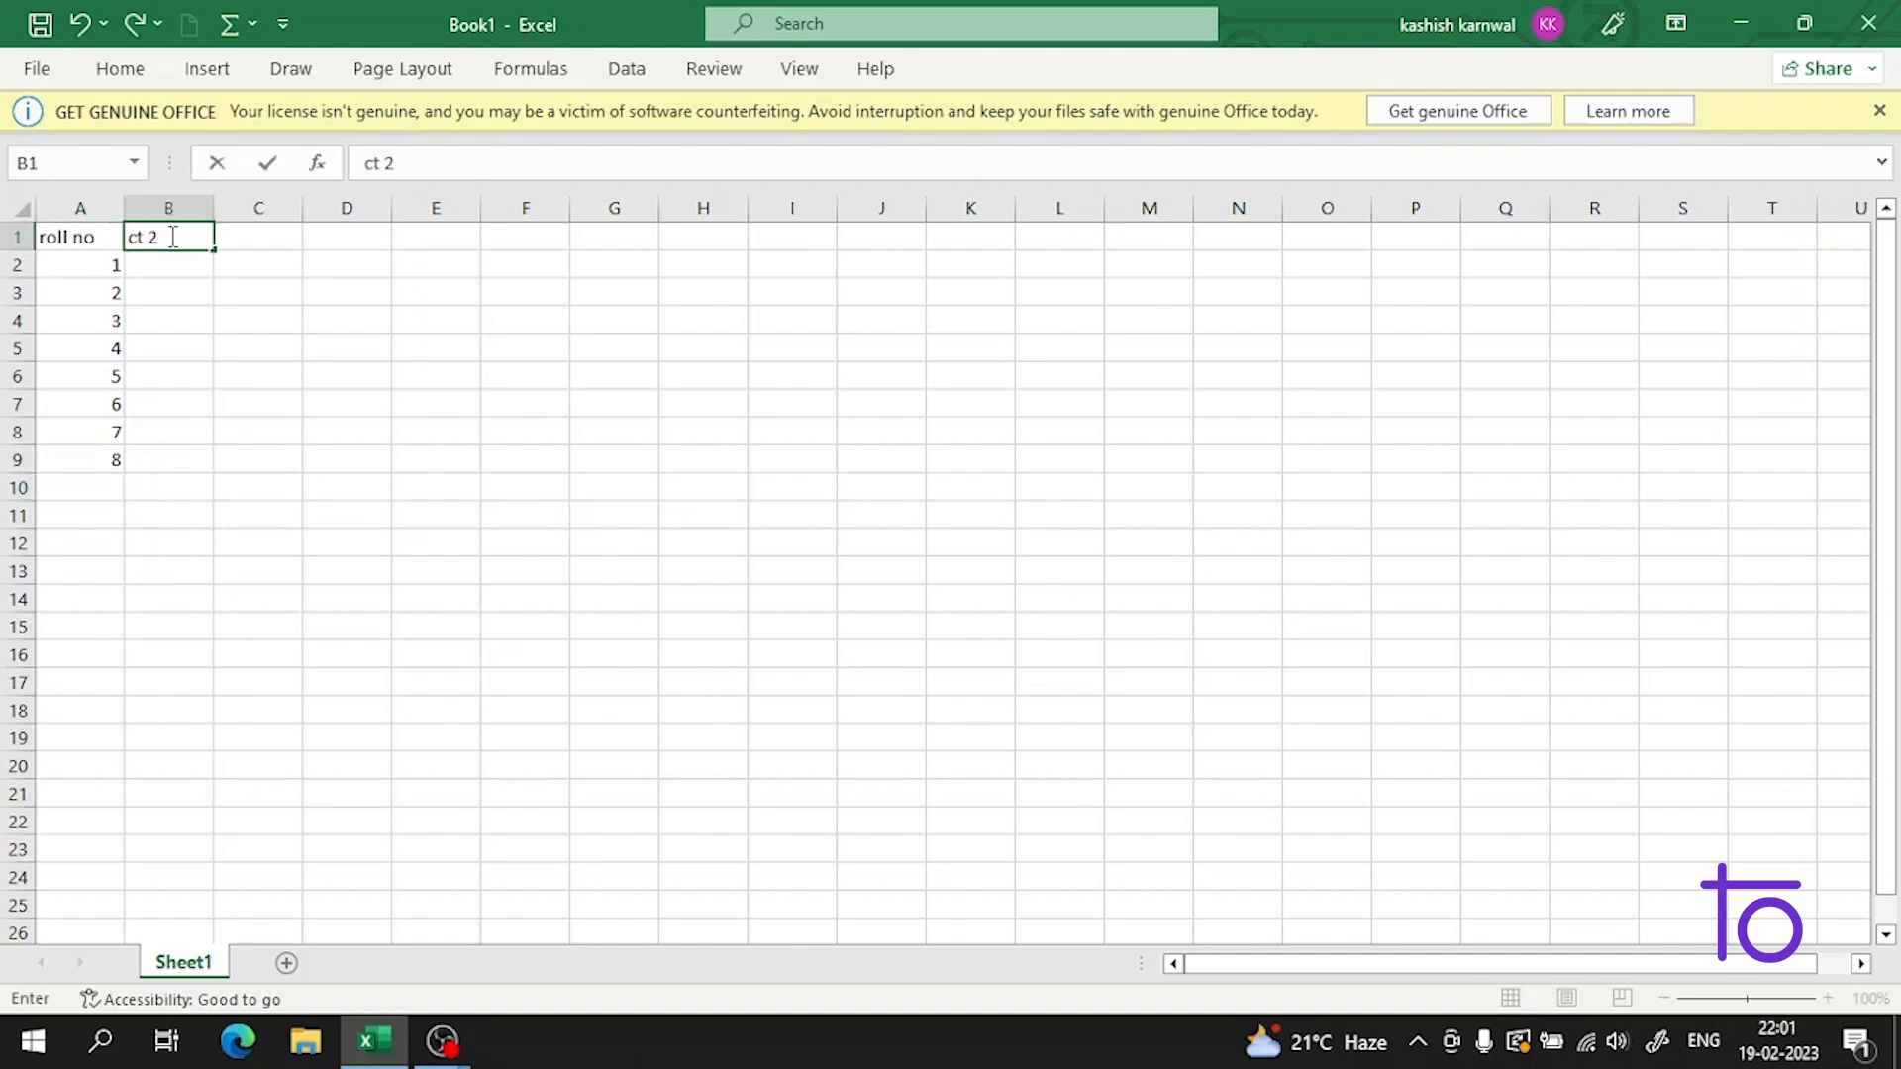
{"action": "type", "text": " 2"}
{"action": "key", "text": "Return"}
{"action": "type", "text": "86"}
{"action": "key", "text": "Return"}
{"action": "type", "text": "546"}
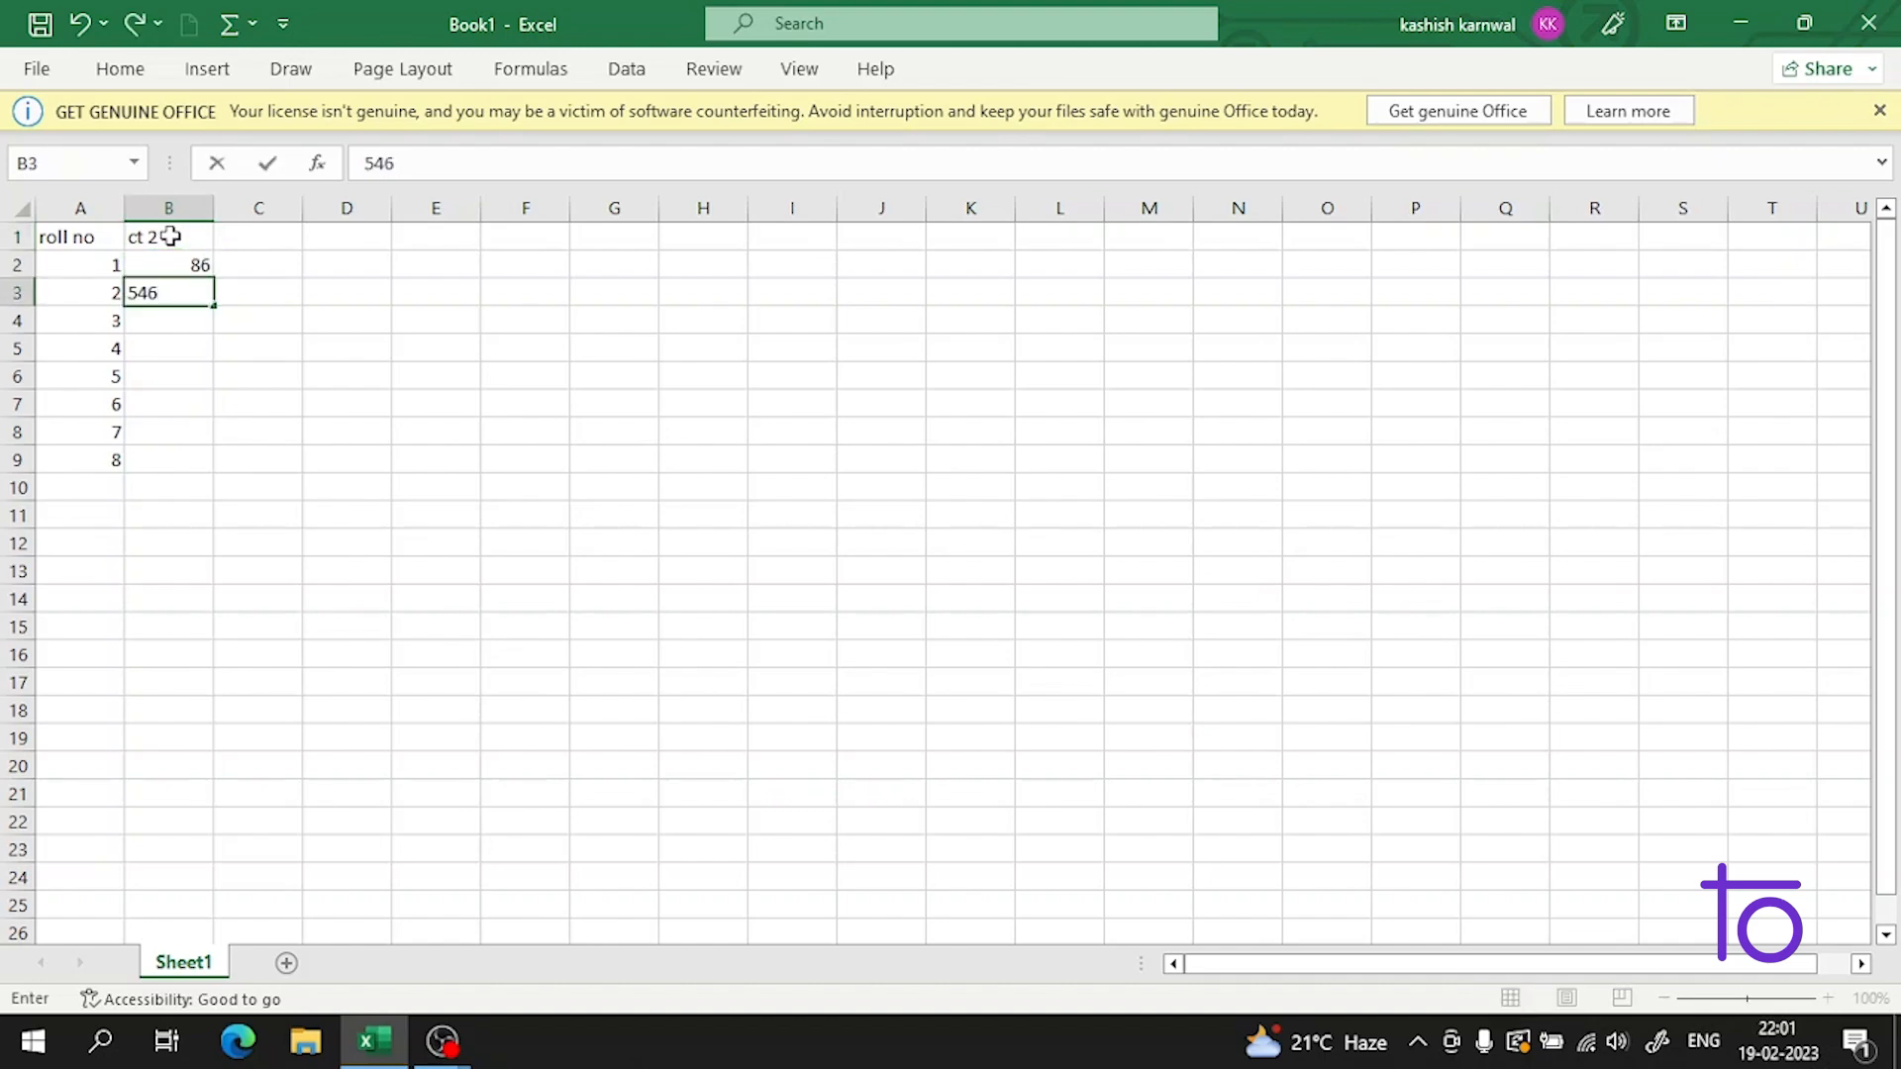
{"action": "key", "text": "BackSpace"}
{"action": "key", "text": "Return"}
{"action": "type", "text": "67"}
{"action": "key", "text": "Return"}
{"action": "type", "text": "46"}
{"action": "key", "text": "Return"}
{"action": "type", "text": "87"}
{"action": "key", "text": "Return"}
{"action": "type", "text": "56"}
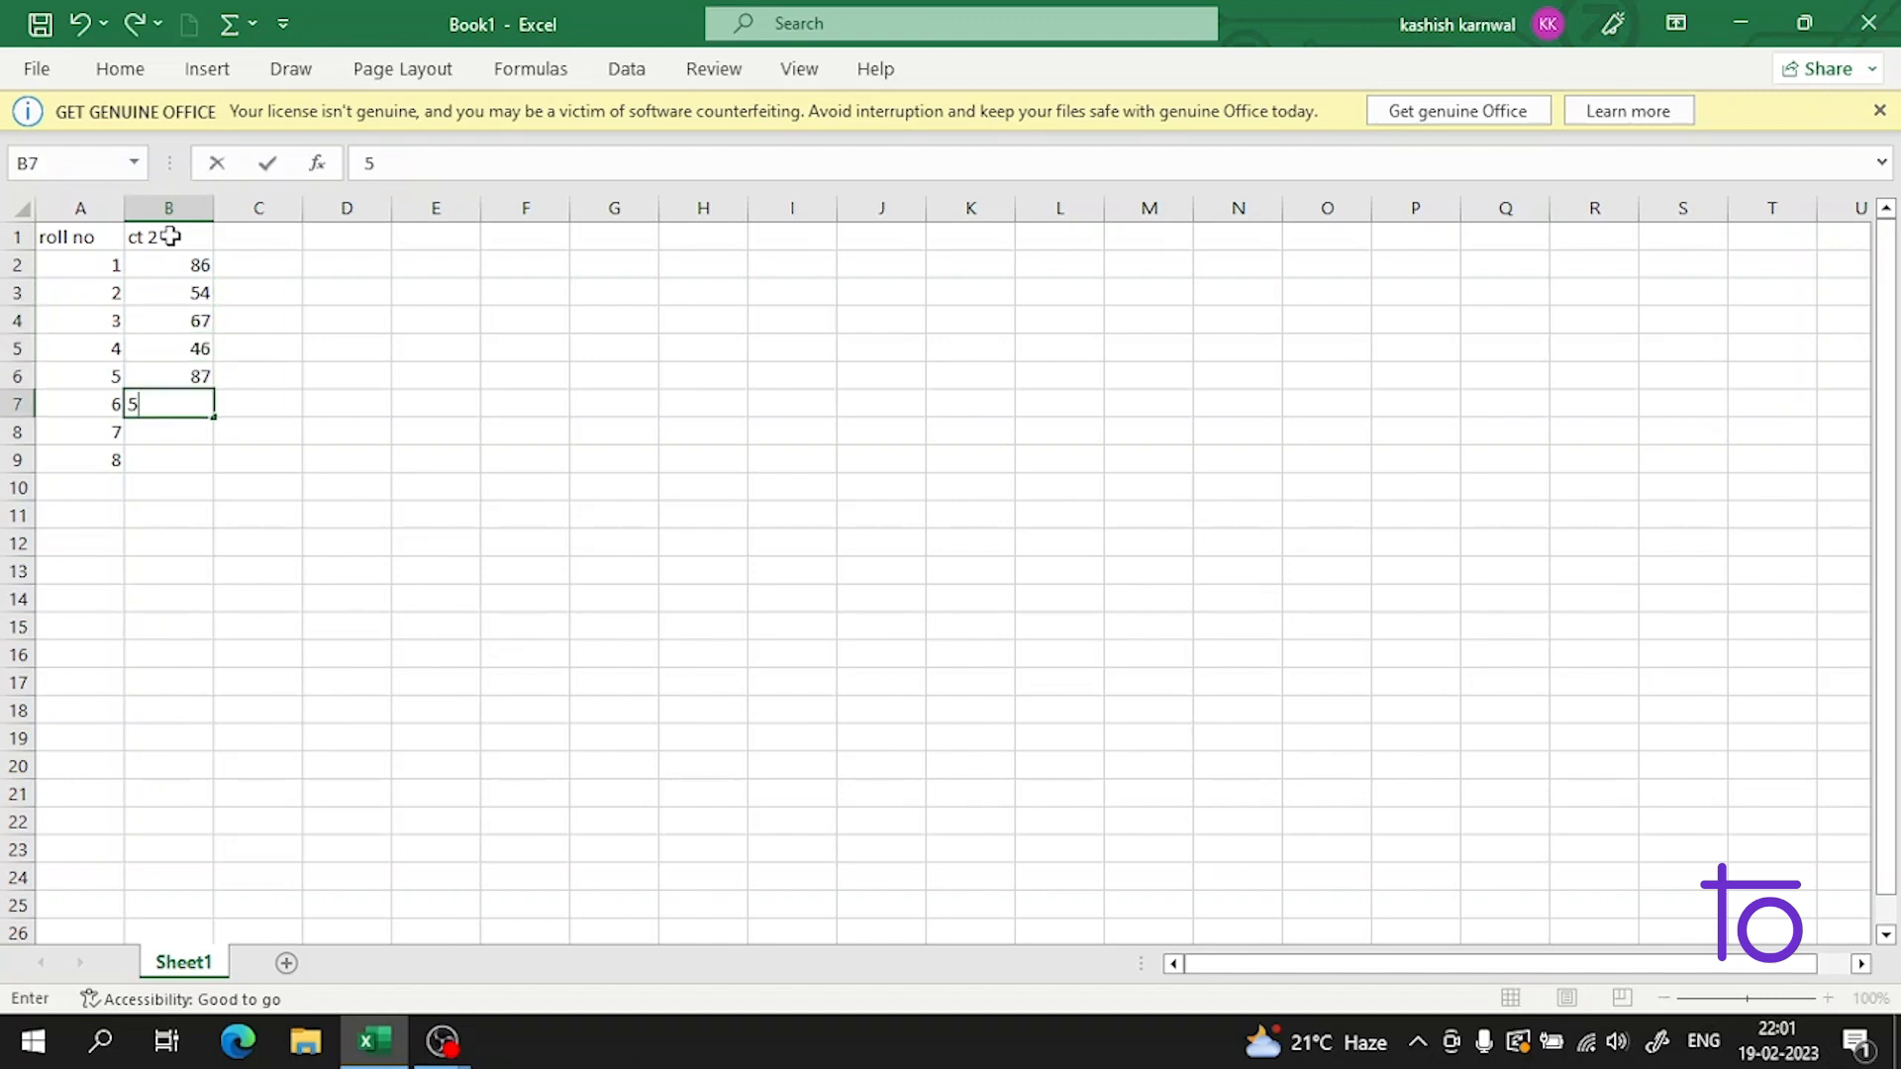
{"action": "key", "text": "Return"}
{"action": "type", "text": "88"}
{"action": "key", "text": "Return"}
{"action": "type", "text": "55"}
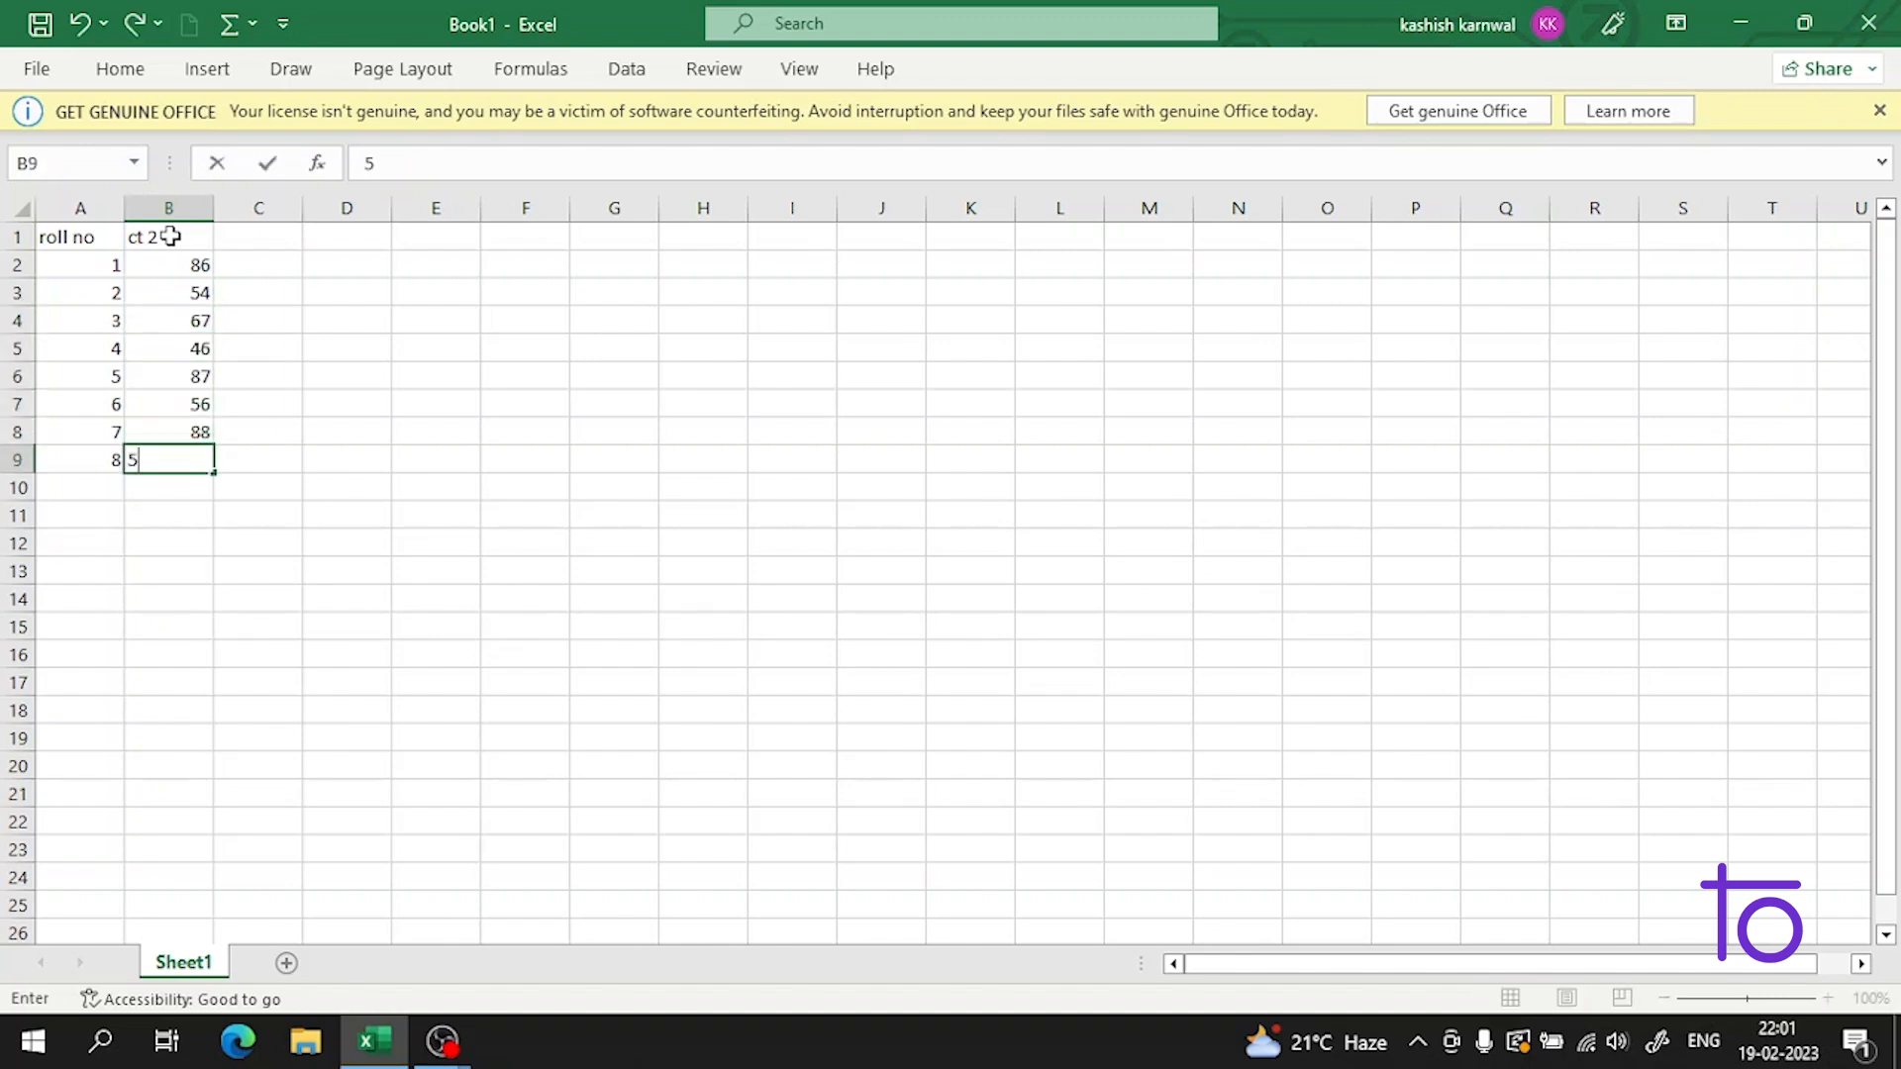
{"action": "key", "text": "Return"}
{"action": "type", "text": "4"}
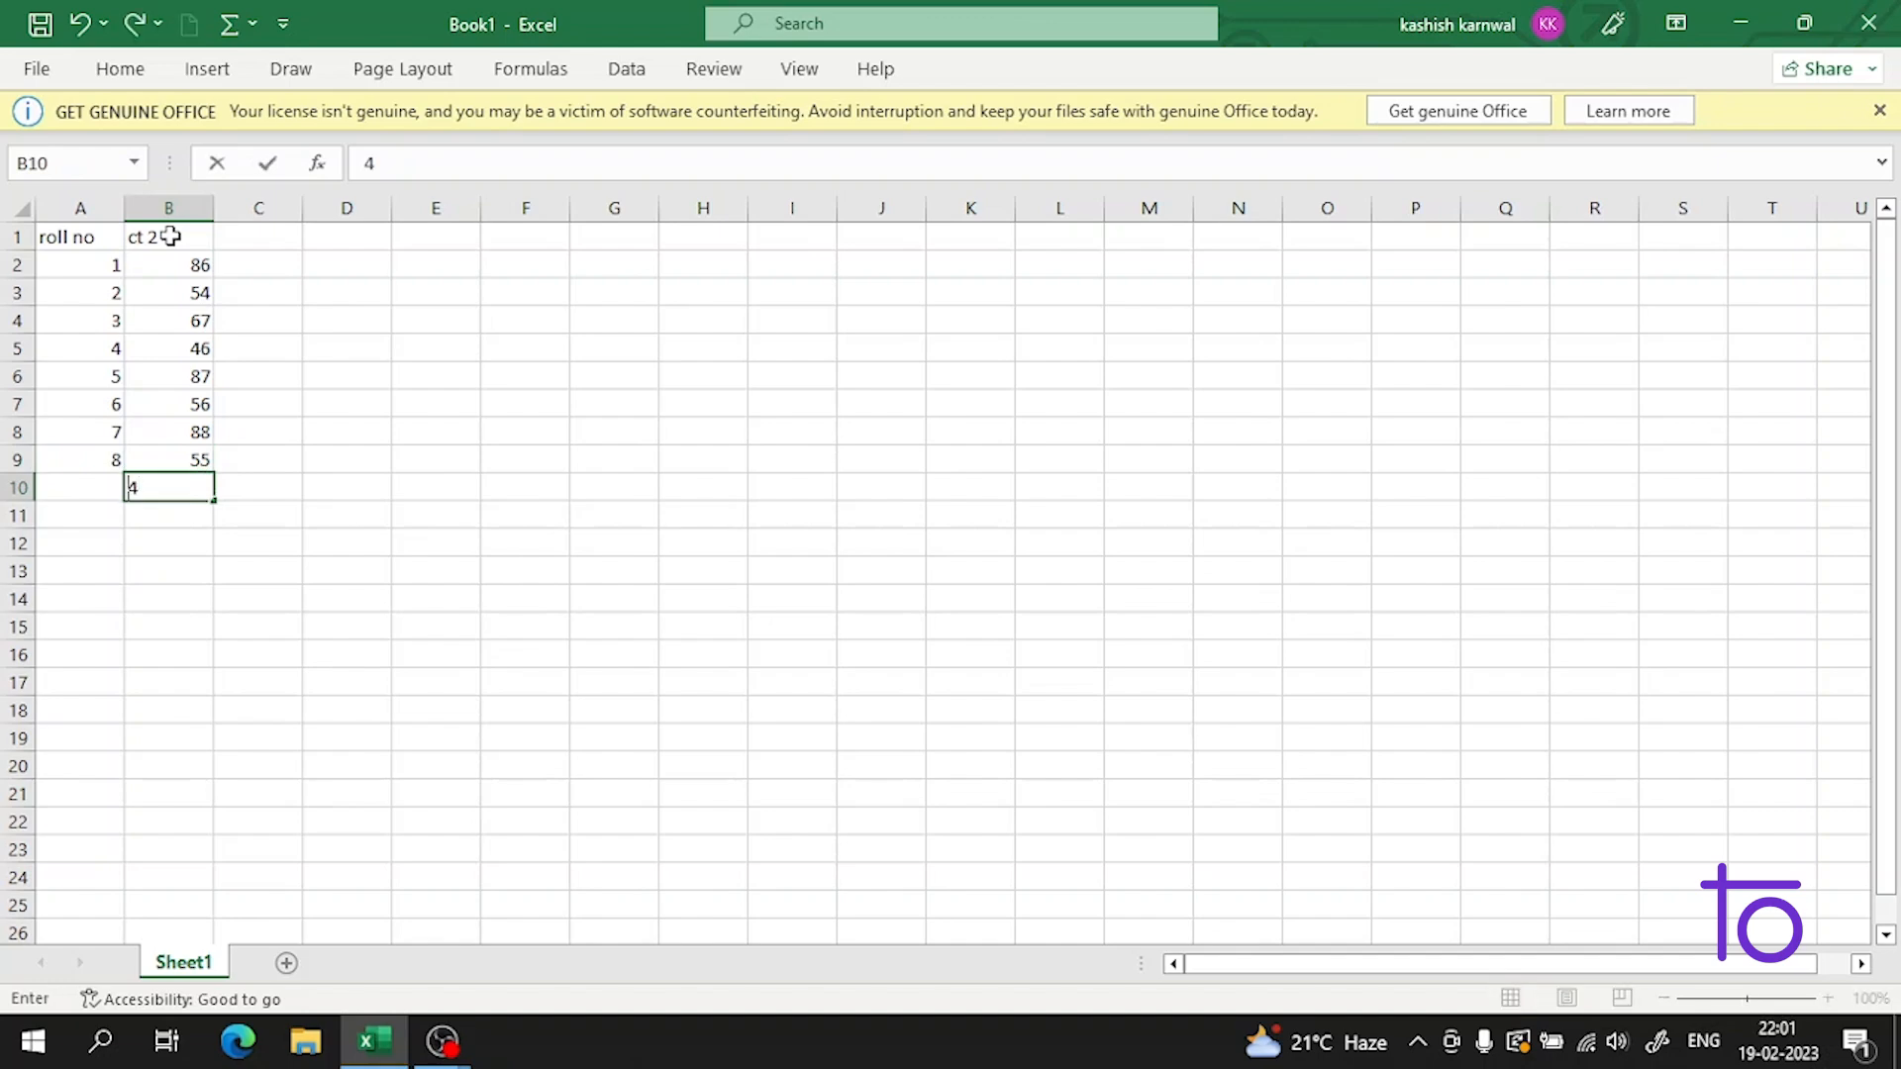
Step: Enter the header "ct-2" in C1 and the marks 54, 56, 76, 83, 56, 76, 45 and 34 in C2:C9
{"action": "left_click", "coordinate": [284, 239]}
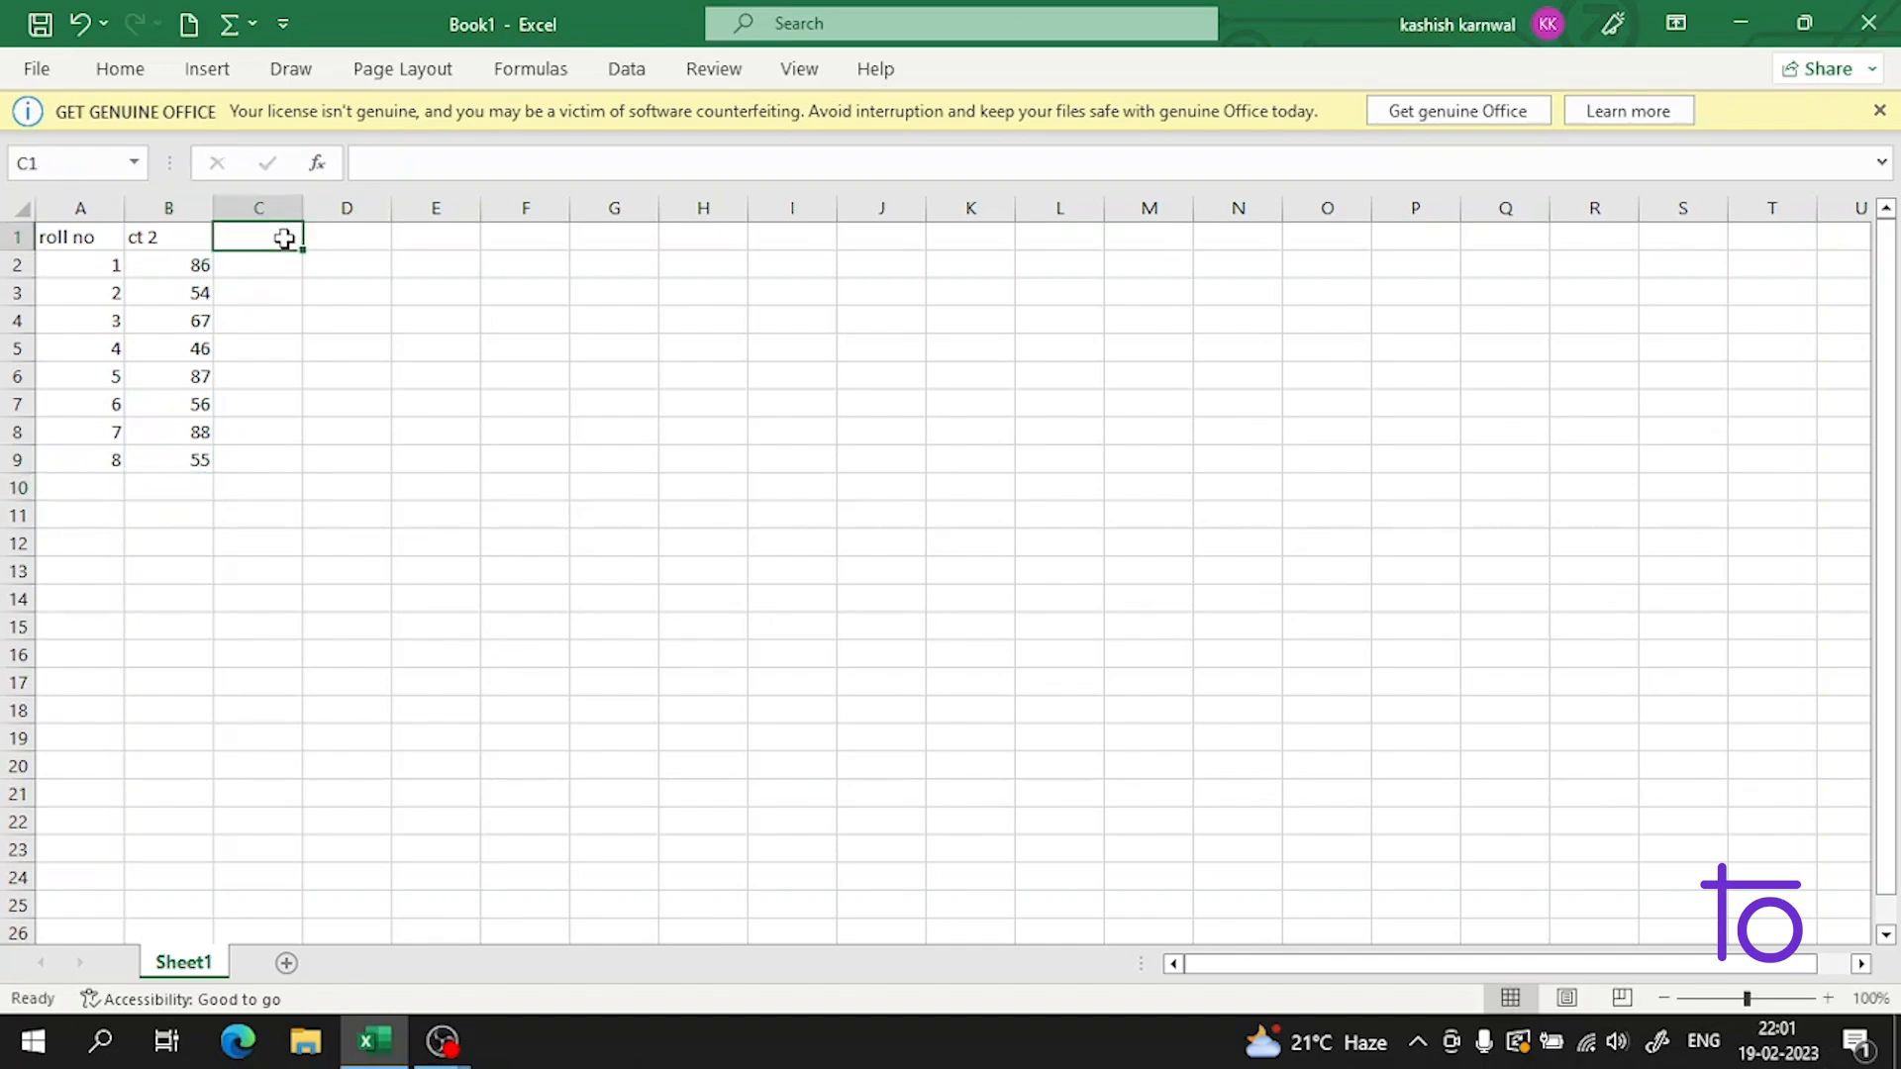
{"action": "type", "text": "ct-2"}
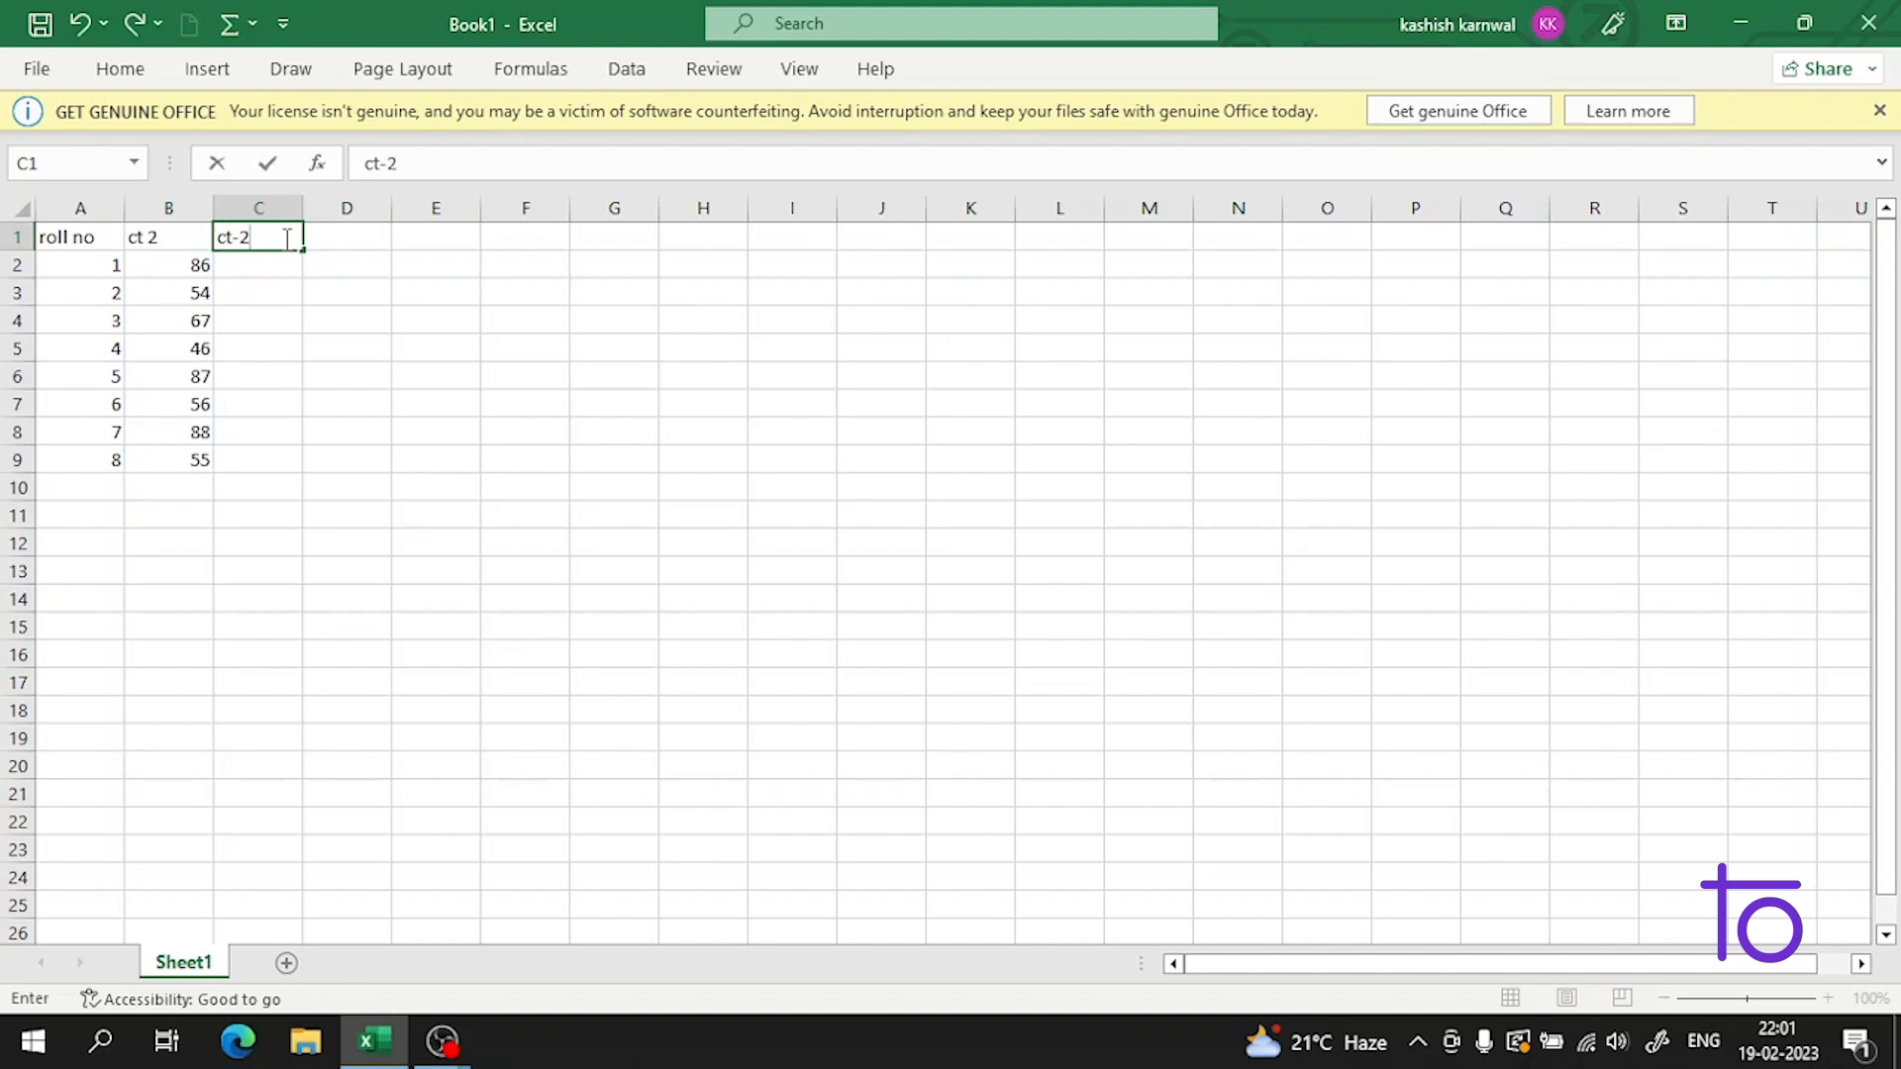
{"action": "key", "text": "Return"}
{"action": "type", "text": "54"}
{"action": "key", "text": "Return"}
{"action": "type", "text": "567"}
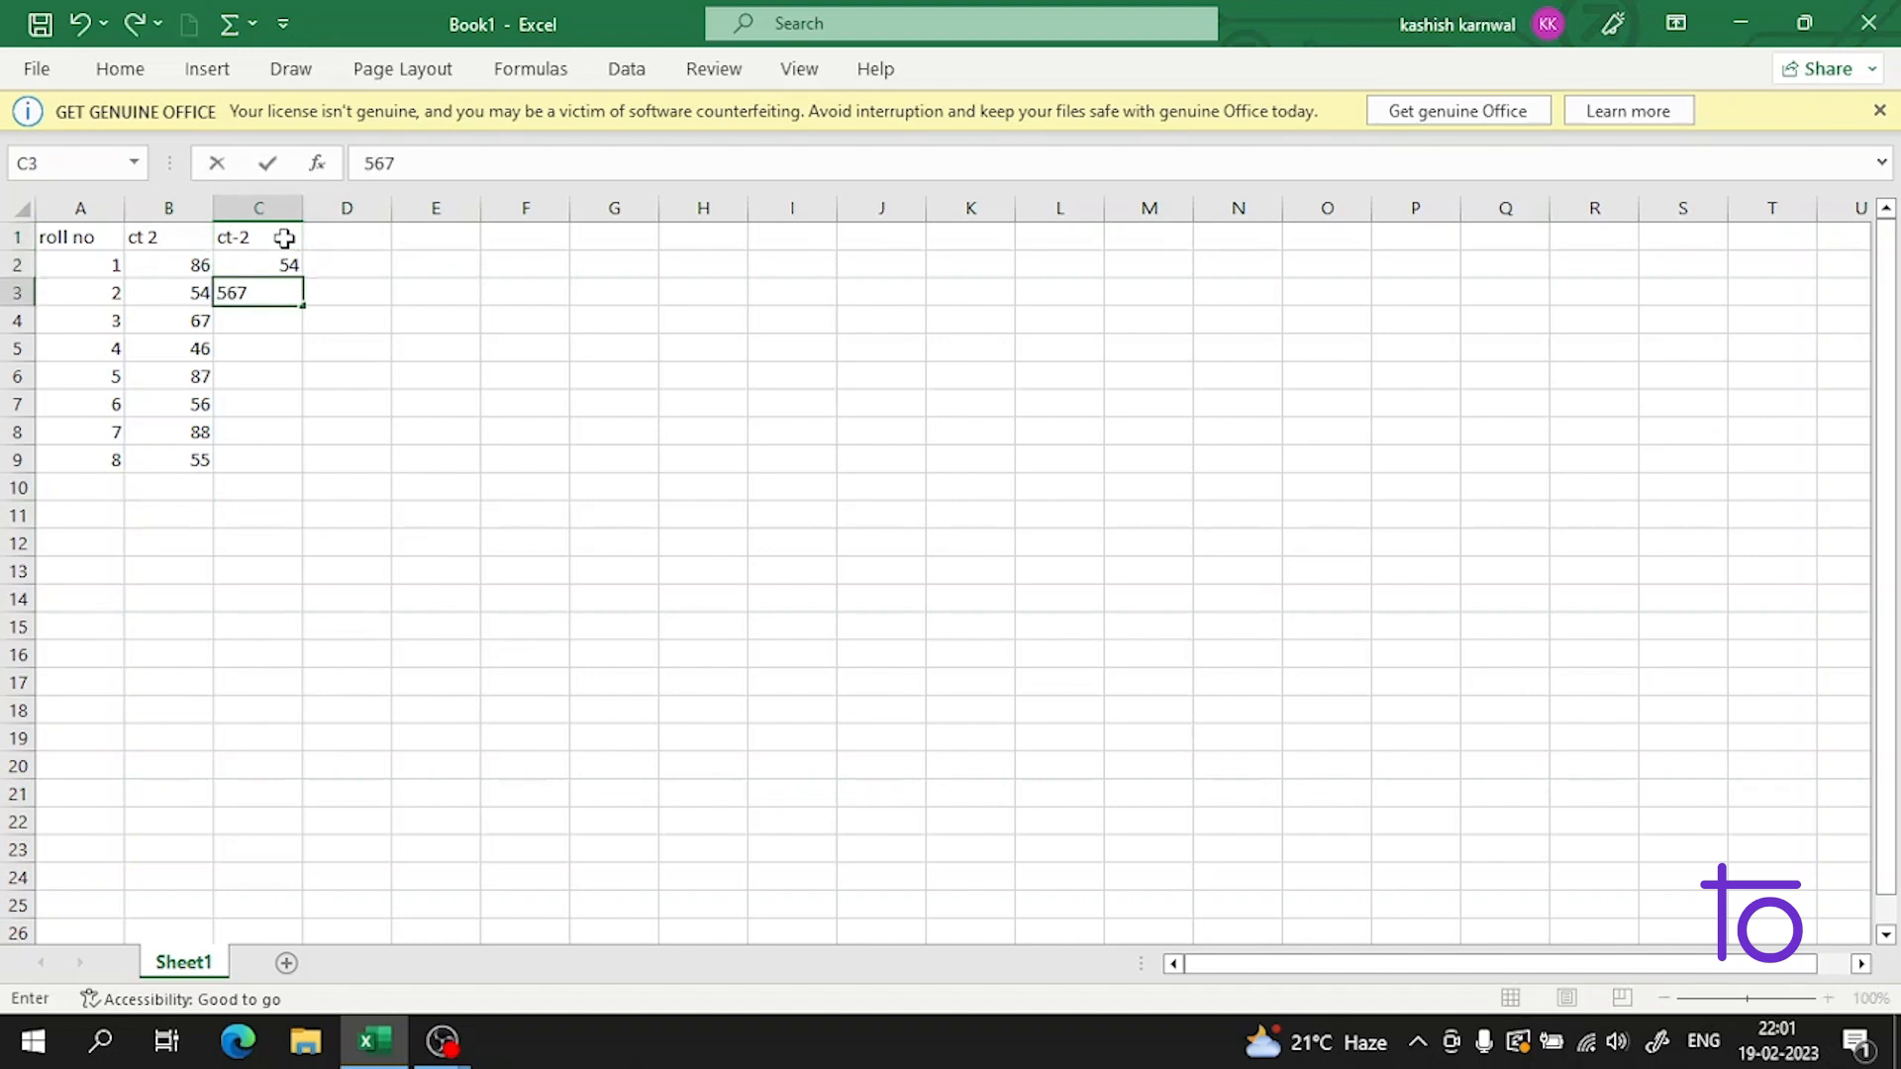
{"action": "key", "text": "Return"}
{"action": "type", "text": "76"}
{"action": "key", "text": "Return"}
{"action": "type", "text": "83"}
{"action": "key", "text": "Return"}
{"action": "type", "text": "56"}
{"action": "key", "text": "Return"}
{"action": "type", "text": "76"}
{"action": "key", "text": "Return"}
{"action": "type", "text": "45"}
{"action": "key", "text": "Return"}
{"action": "type", "text": "34"}
{"action": "key", "text": "Return"}
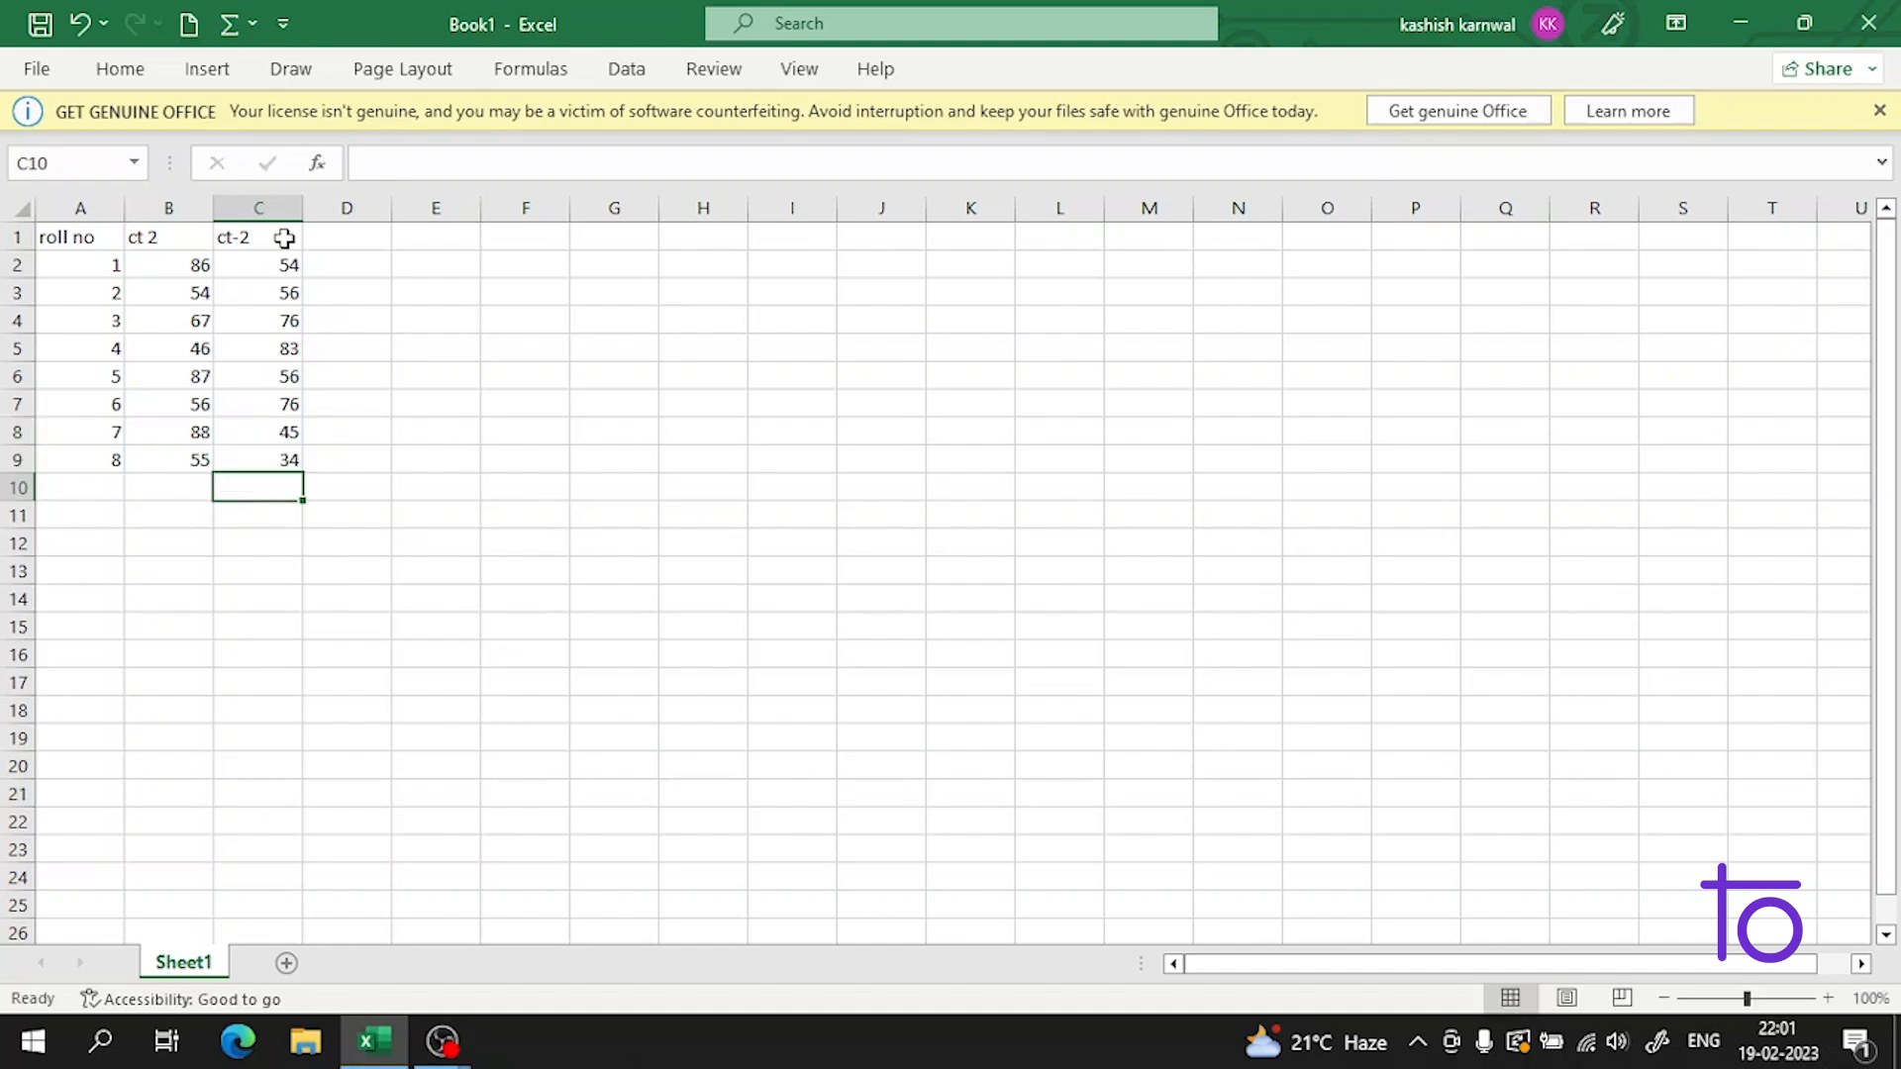
Step: Enter the header "ct 3" in D1 and the marks 5, 75, 45, 77, 56, 34, 89 and 67 in D2:D9
{"action": "left_click", "coordinate": [350, 239]}
{"action": "type", "text": "ct 3"}
{"action": "key", "text": "Return"}
{"action": "type", "text": "5"}
{"action": "key", "text": "Return"}
{"action": "type", "text": "75"}
{"action": "key", "text": "Return"}
{"action": "type", "text": "45"}
{"action": "key", "text": "Return"}
{"action": "type", "text": "77"}
{"action": "key", "text": "Return"}
{"action": "type", "text": "56"}
{"action": "key", "text": "Return"}
{"action": "type", "text": "34"}
{"action": "key", "text": "Return"}
{"action": "type", "text": "89"}
{"action": "key", "text": "Return"}
{"action": "type", "text": "67"}
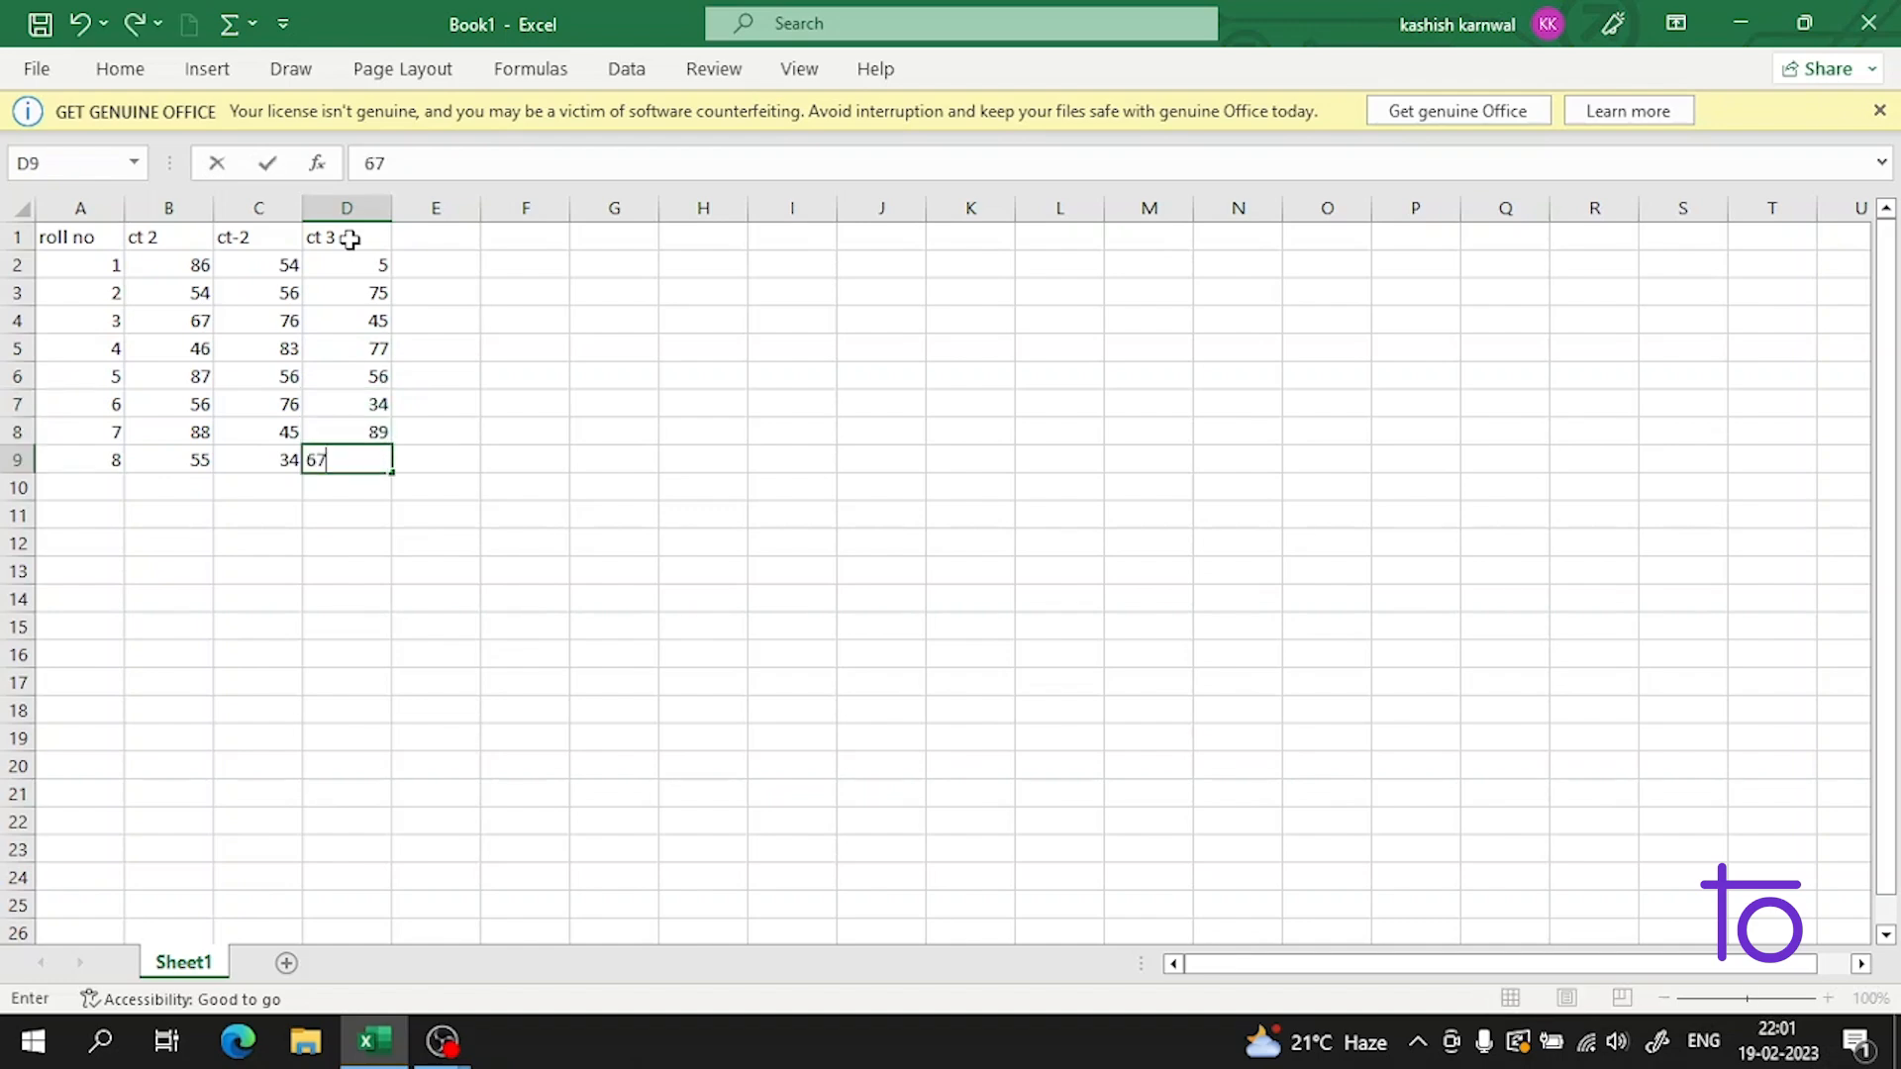
{"action": "key", "text": "Return"}
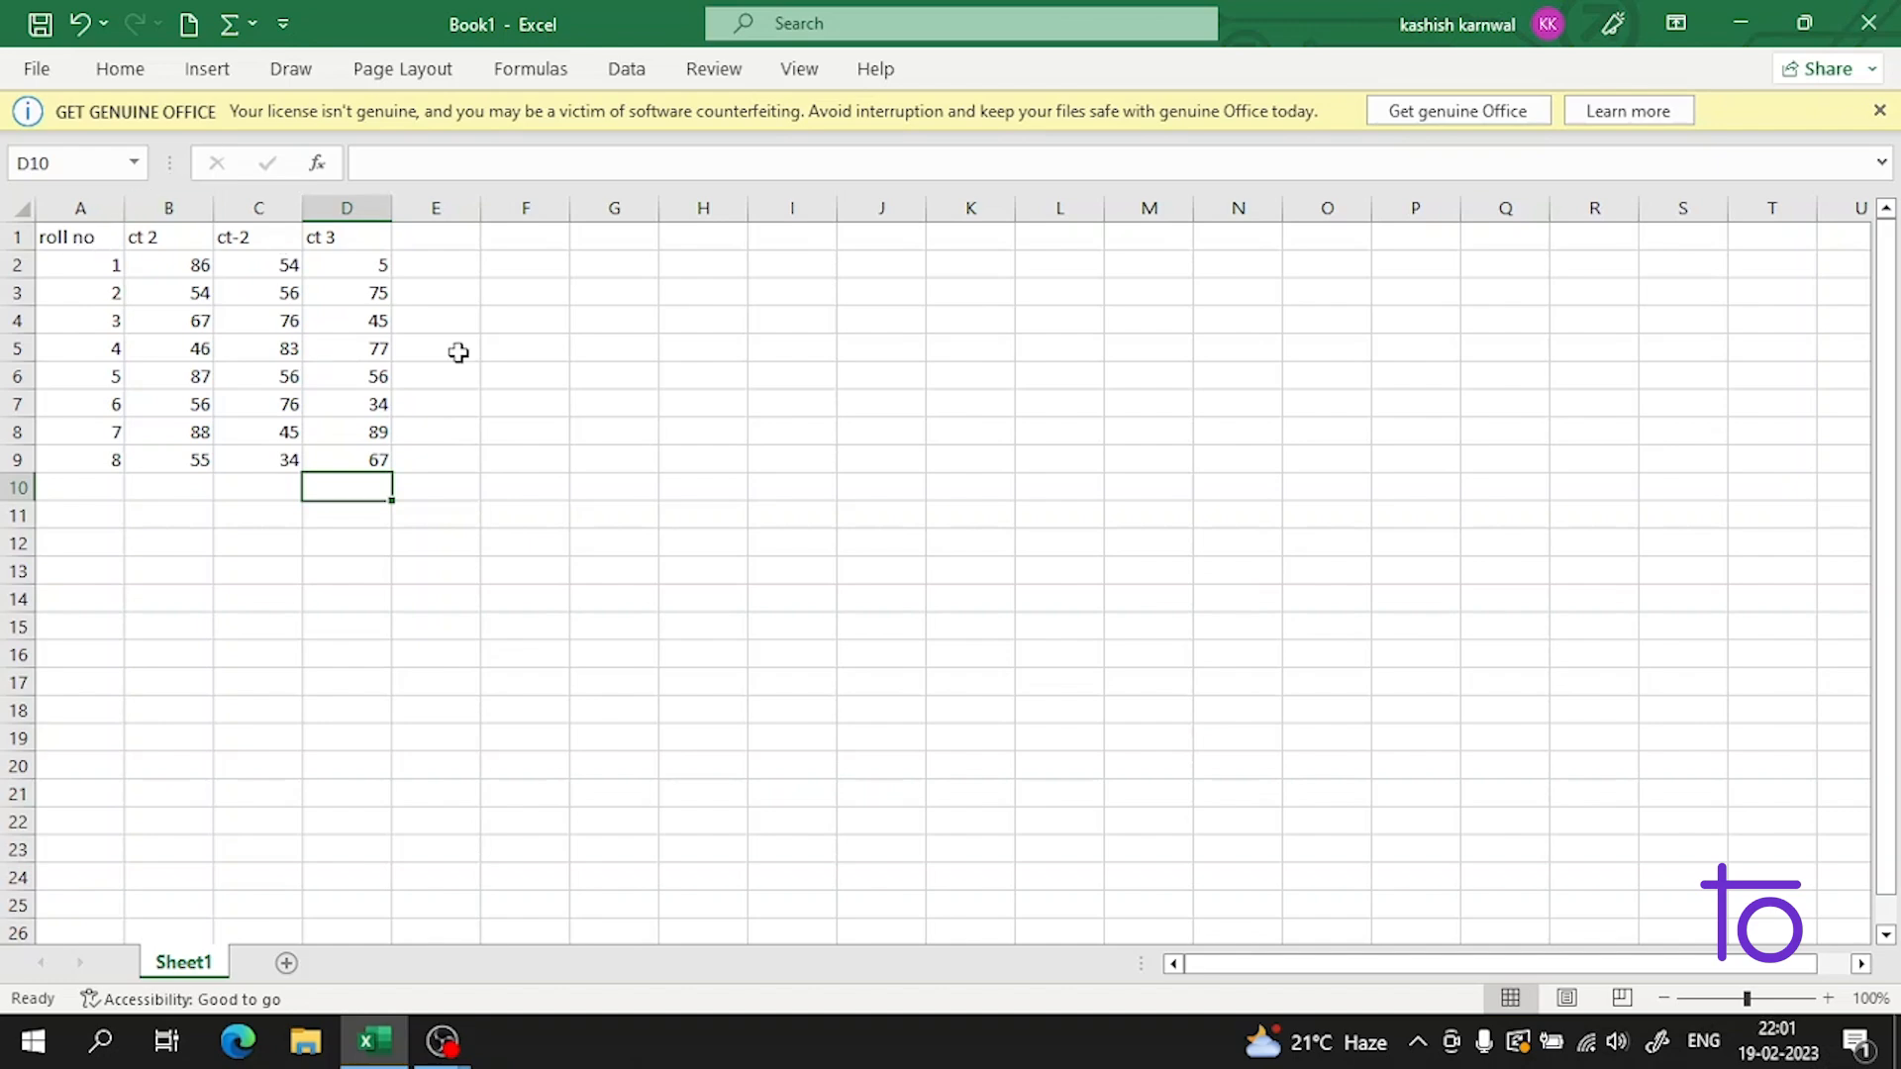
{"action": "left_click", "coordinate": [612, 253]}
{"action": "left_click", "coordinate": [543, 237]}
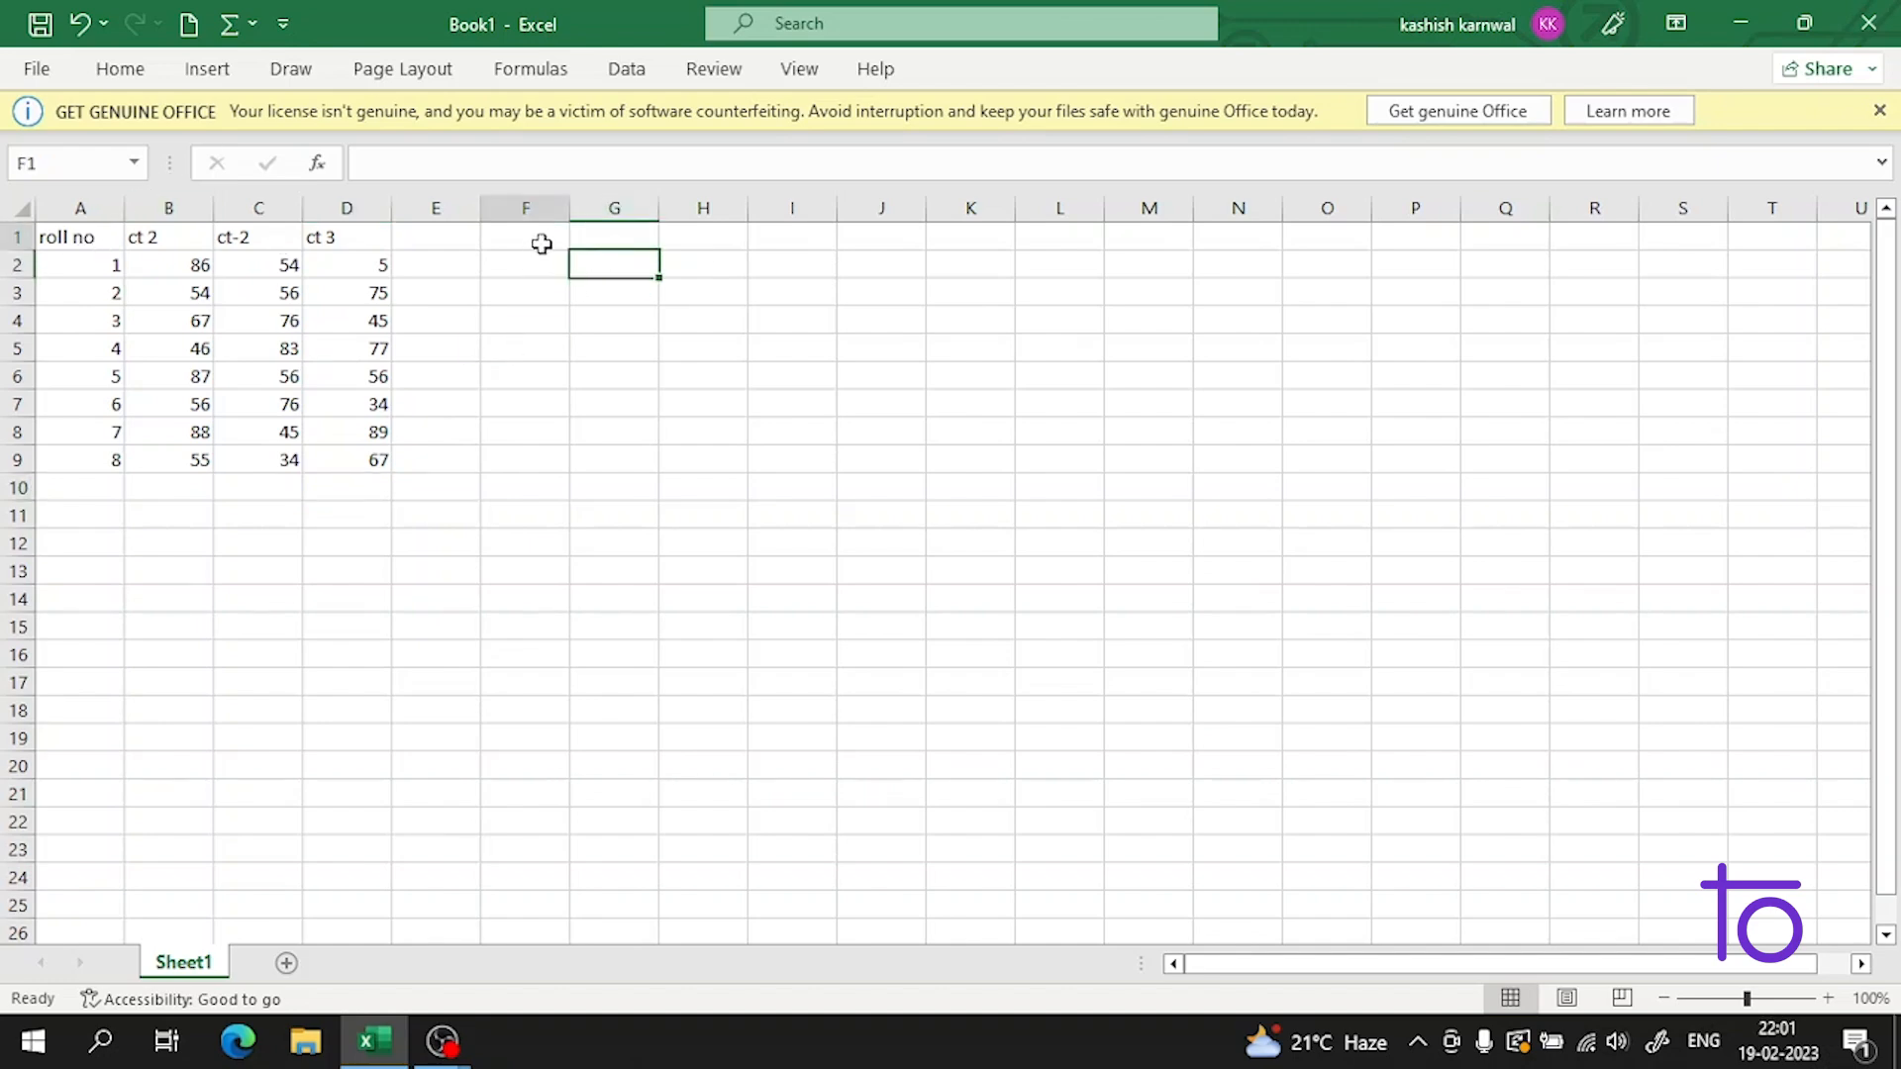
{"action": "left_click", "coordinate": [433, 229]}
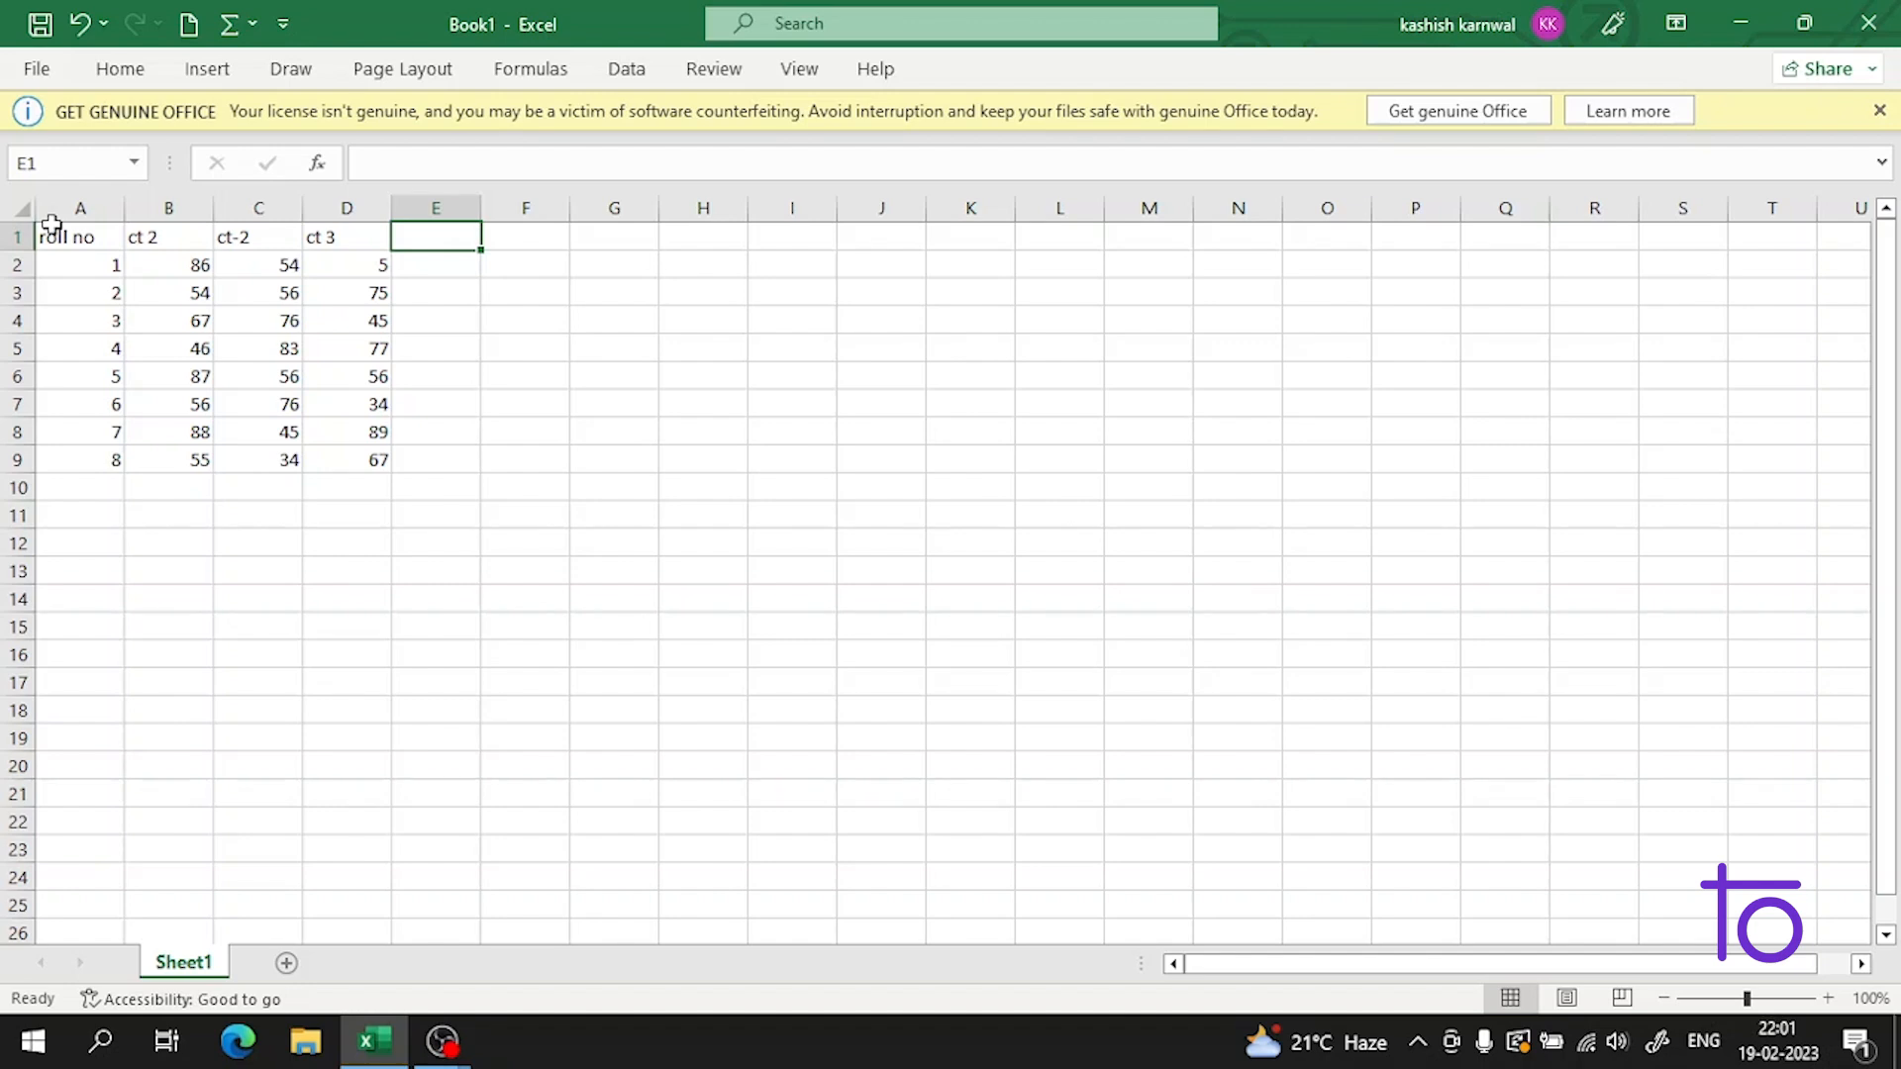
Step: Insert a basic line chart from the data range A1:D9, using the first line layout that plots every column
{"action": "left_click_drag", "start_coordinate": [66, 227], "coordinate": [360, 473]}
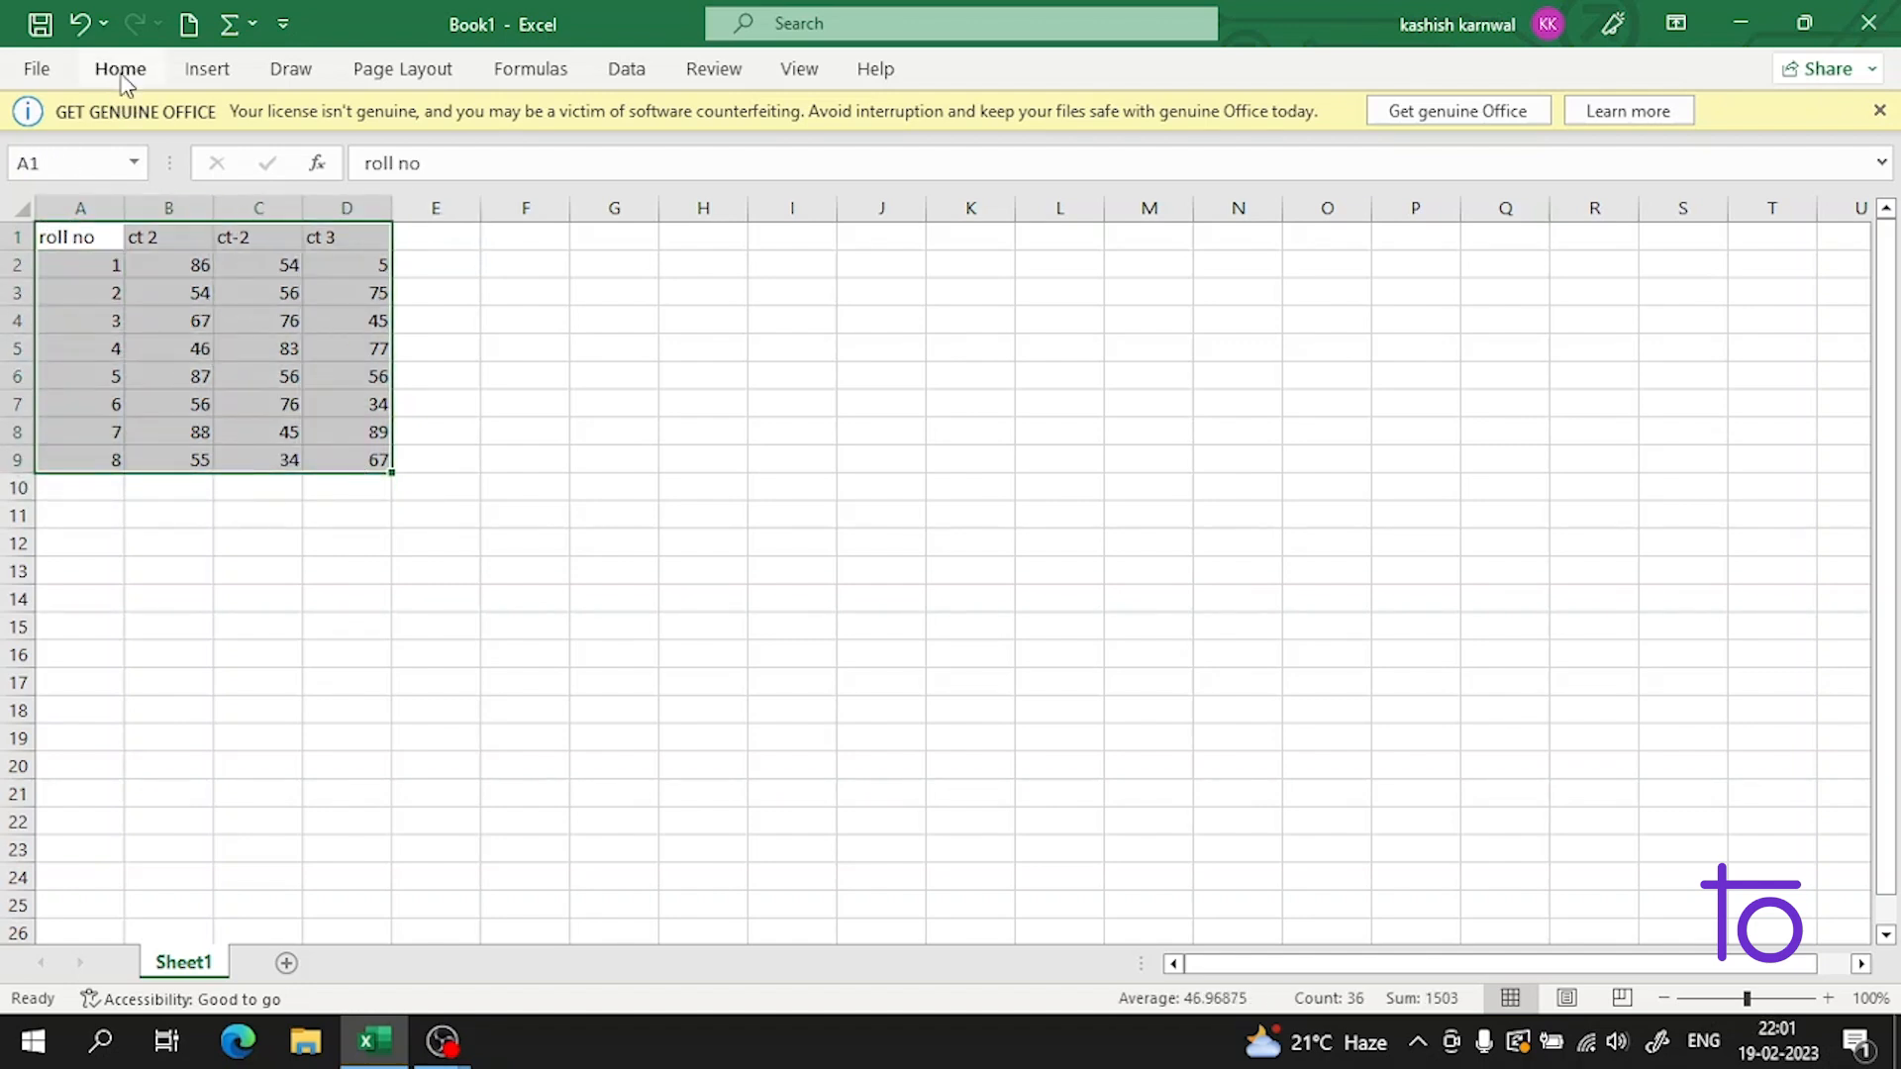
{"action": "left_click", "coordinate": [210, 70]}
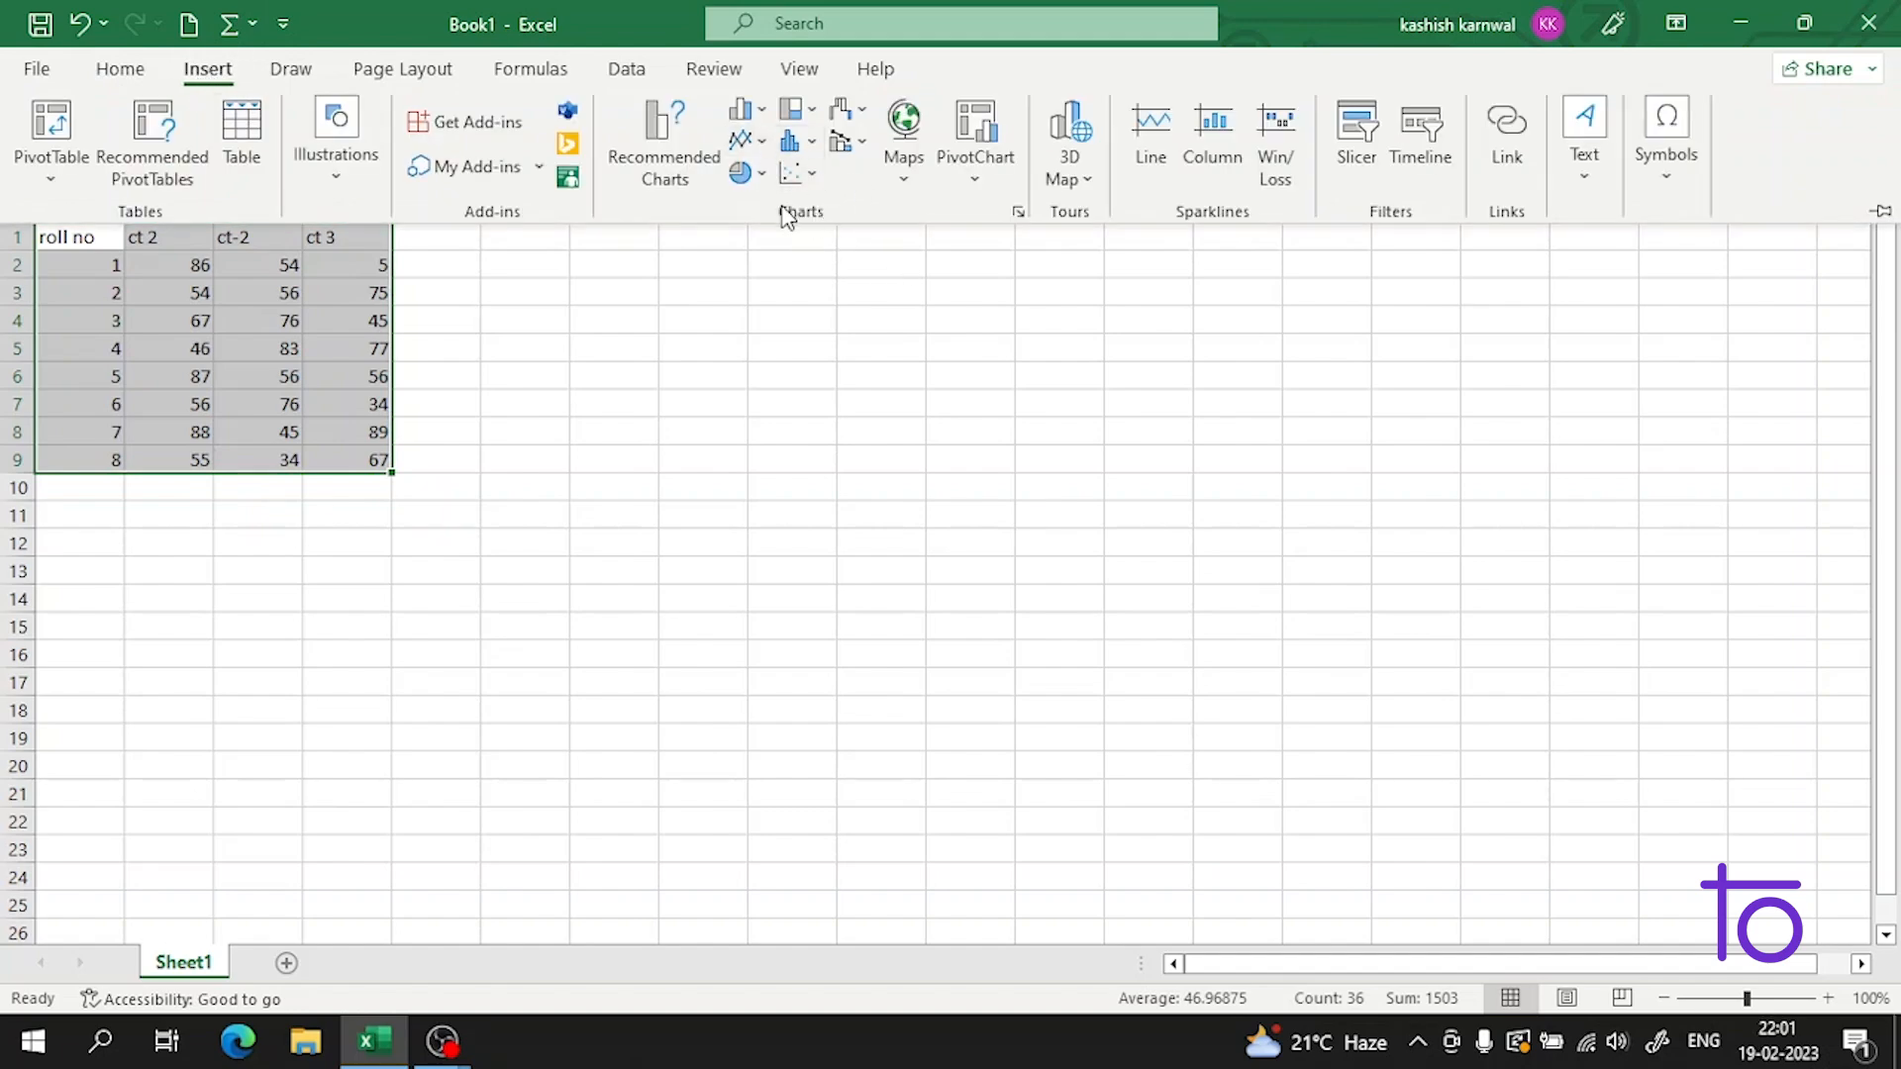
{"action": "left_click", "coordinate": [758, 115]}
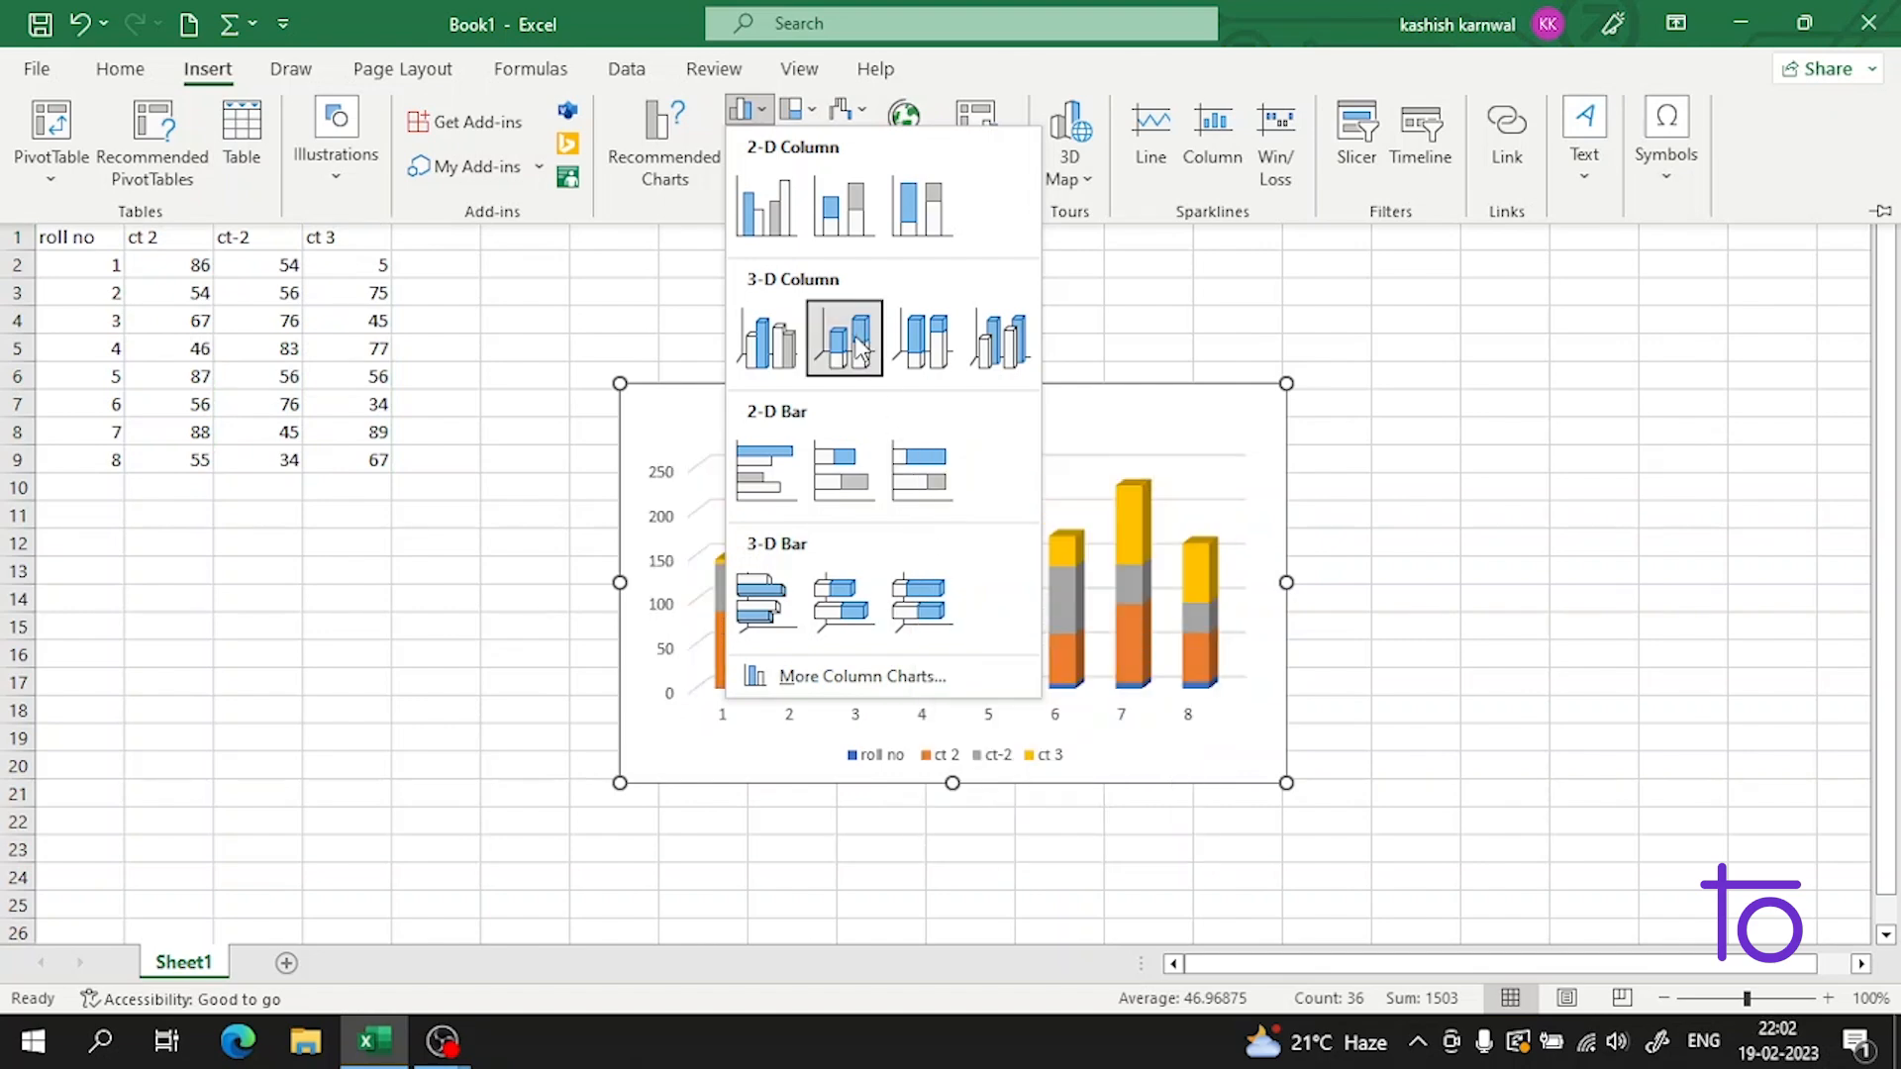
{"action": "left_click", "coordinate": [840, 683]}
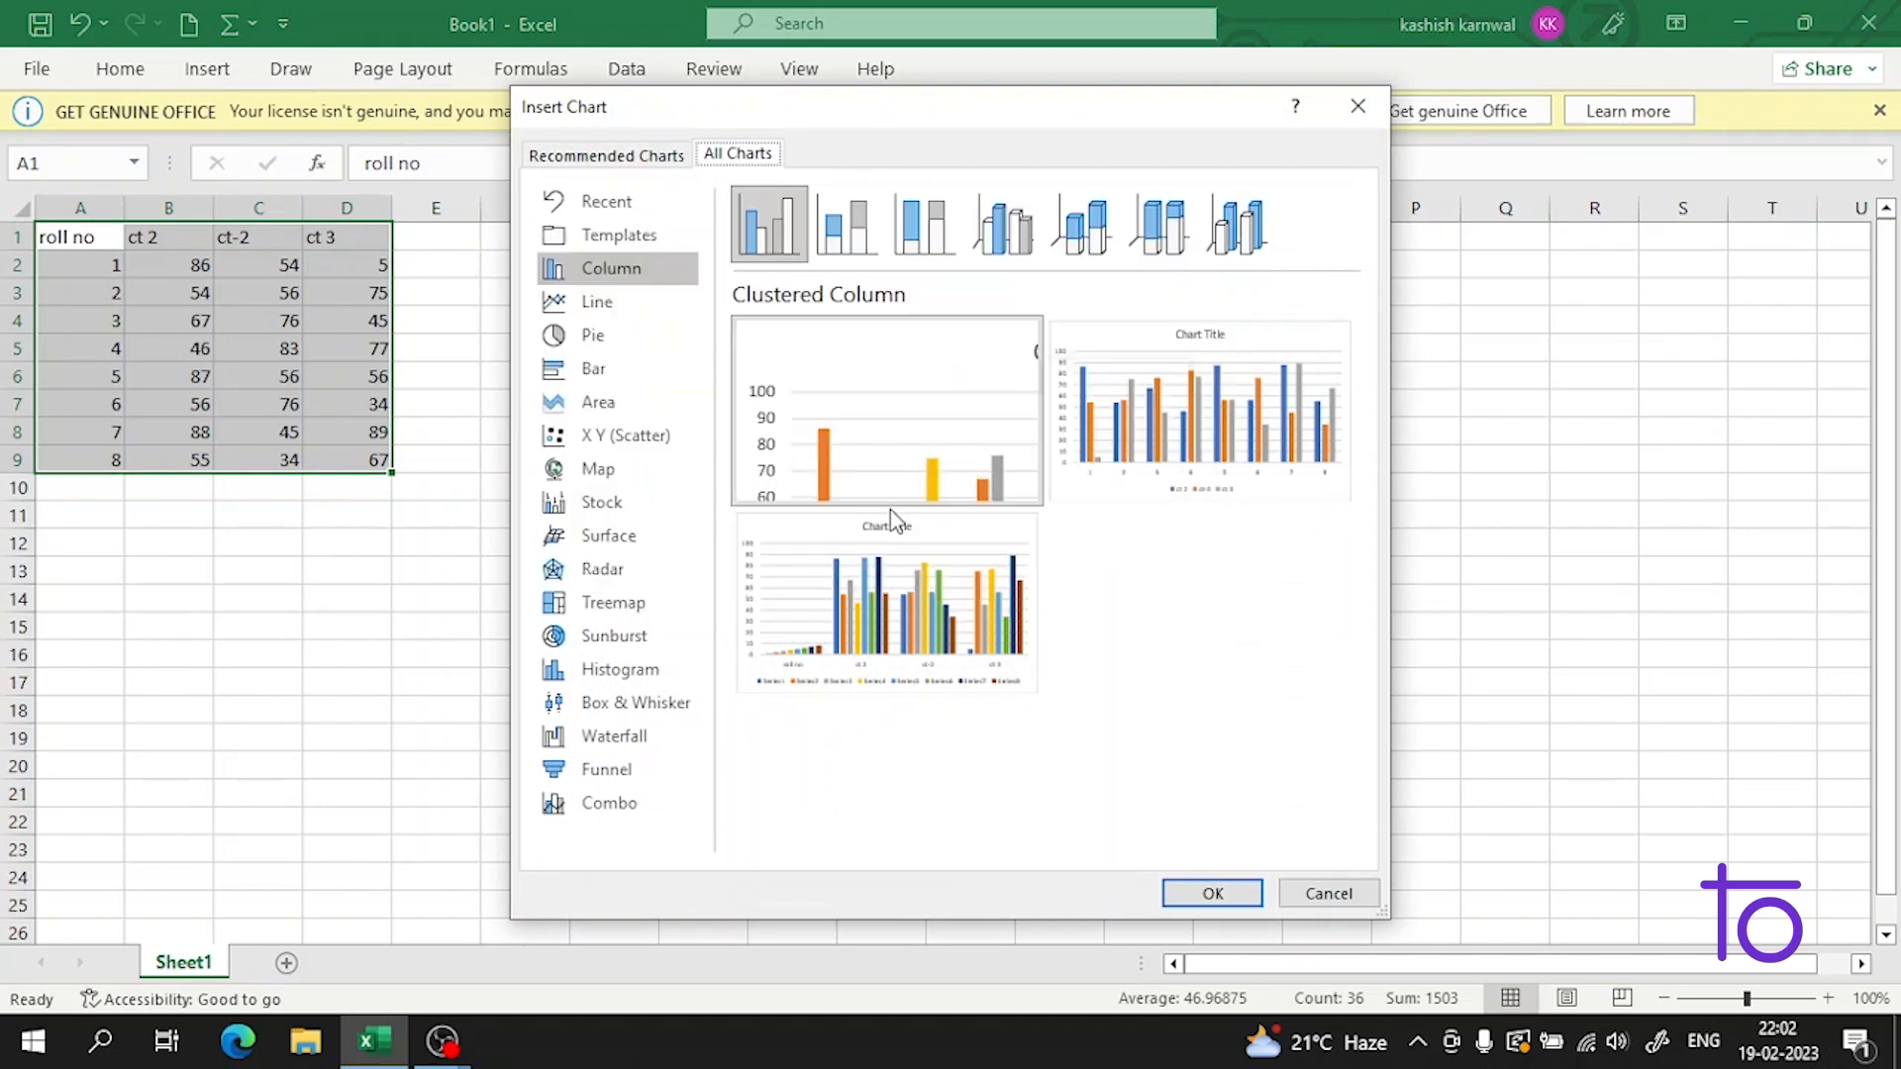
{"action": "mouse_move", "coordinate": [794, 632]}
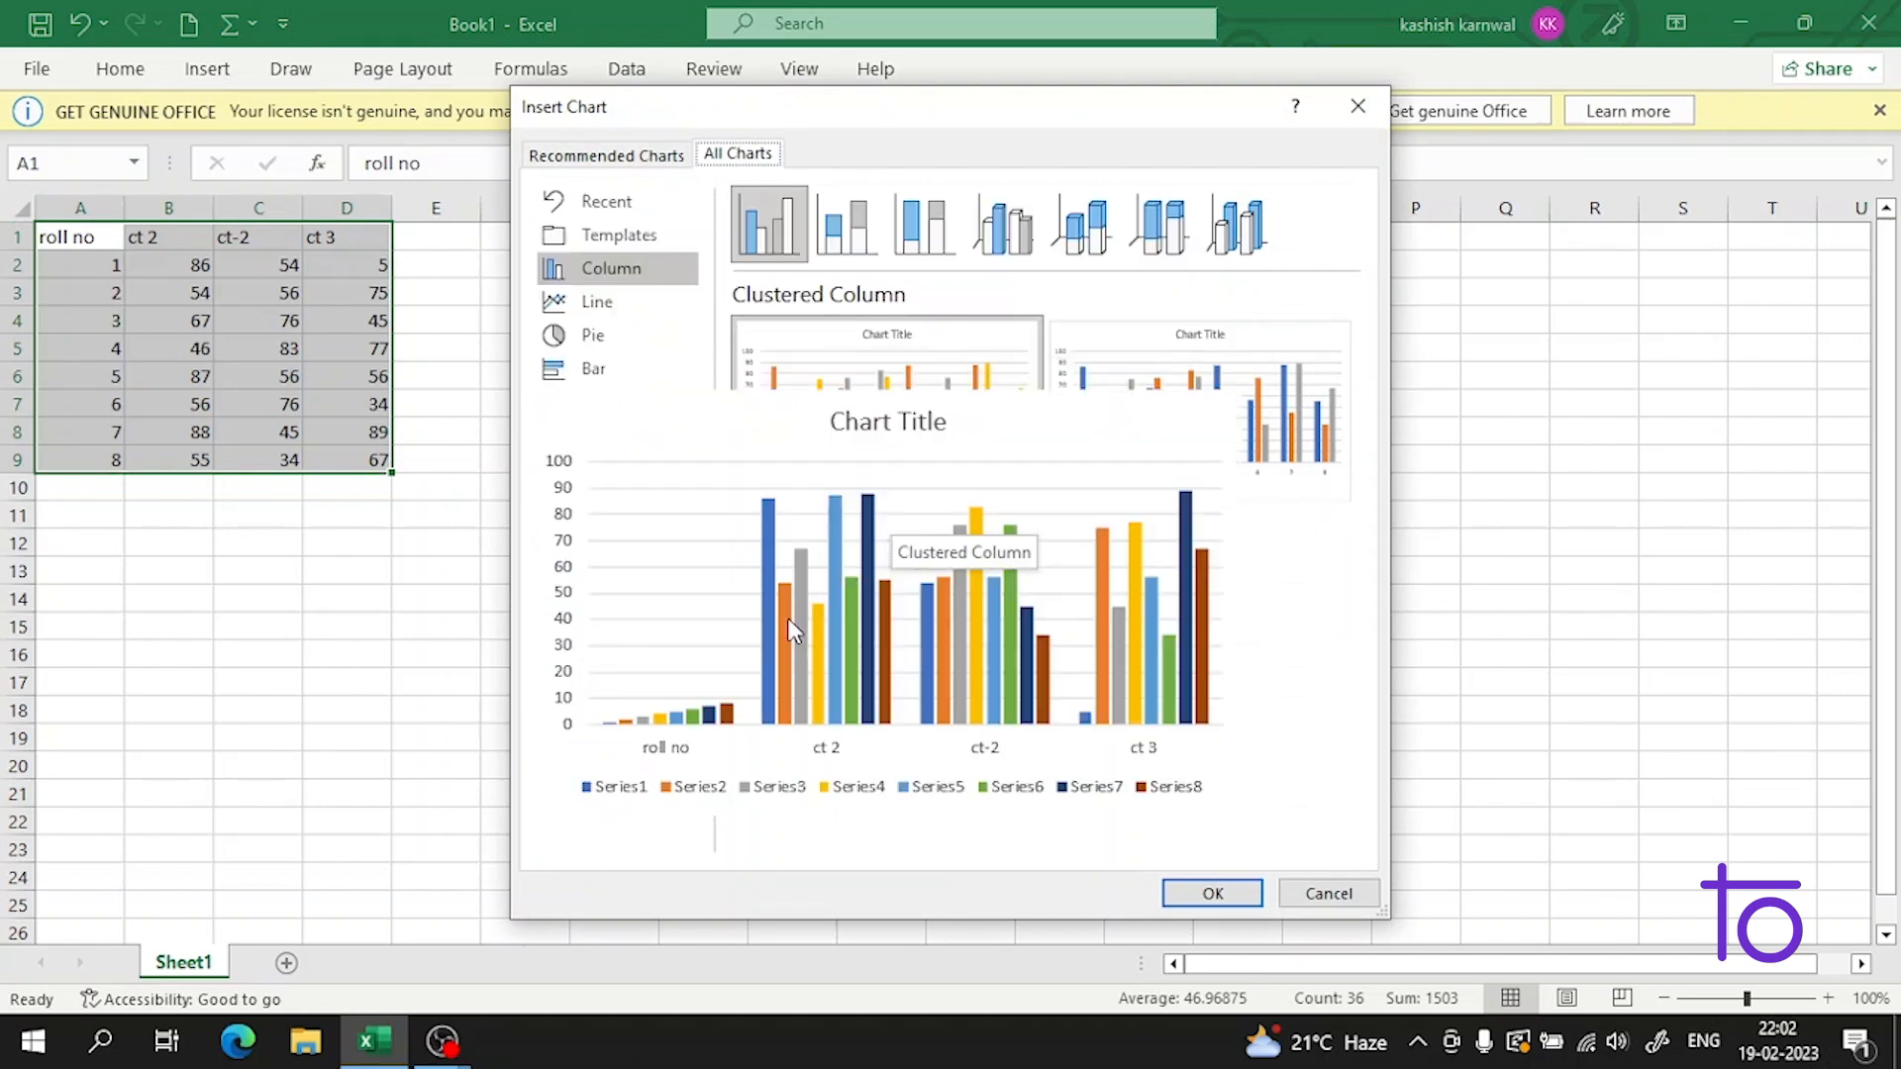
{"action": "left_click", "coordinate": [600, 299]}
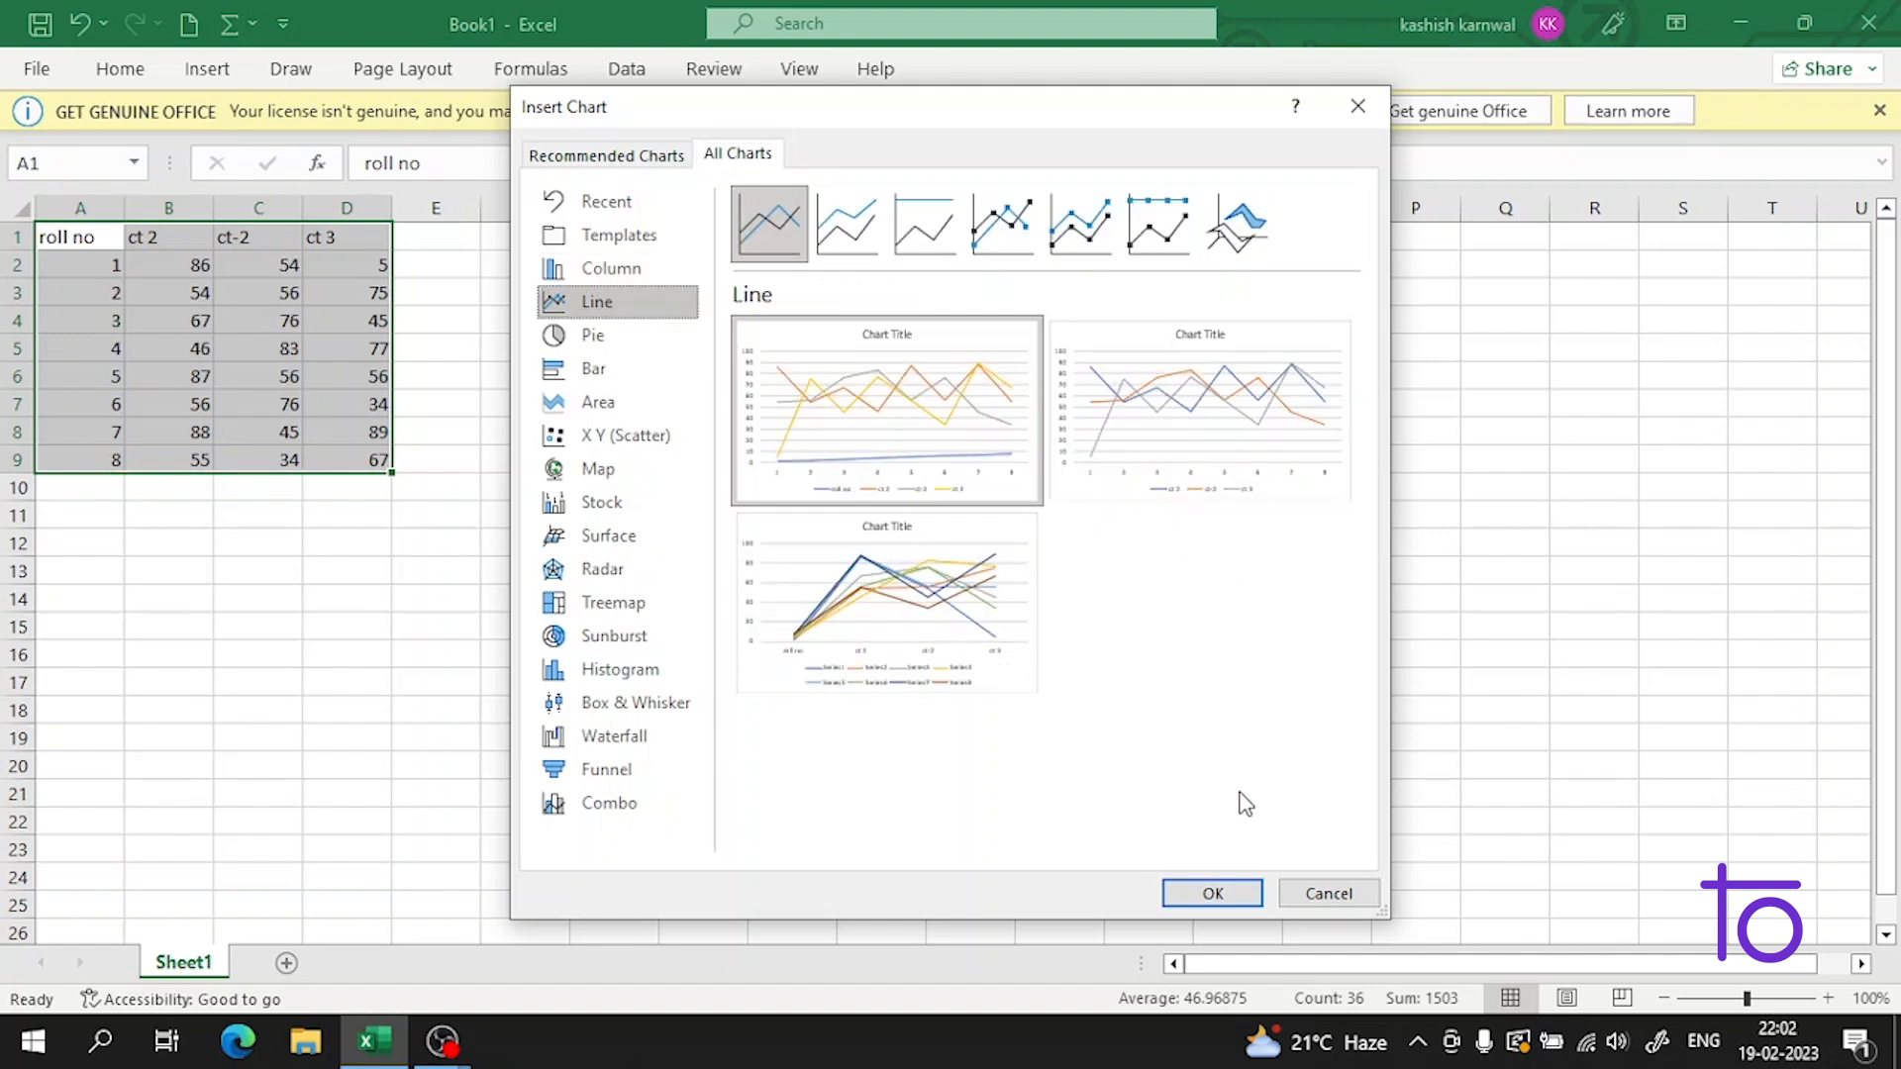
{"action": "mouse_move", "coordinate": [904, 408]}
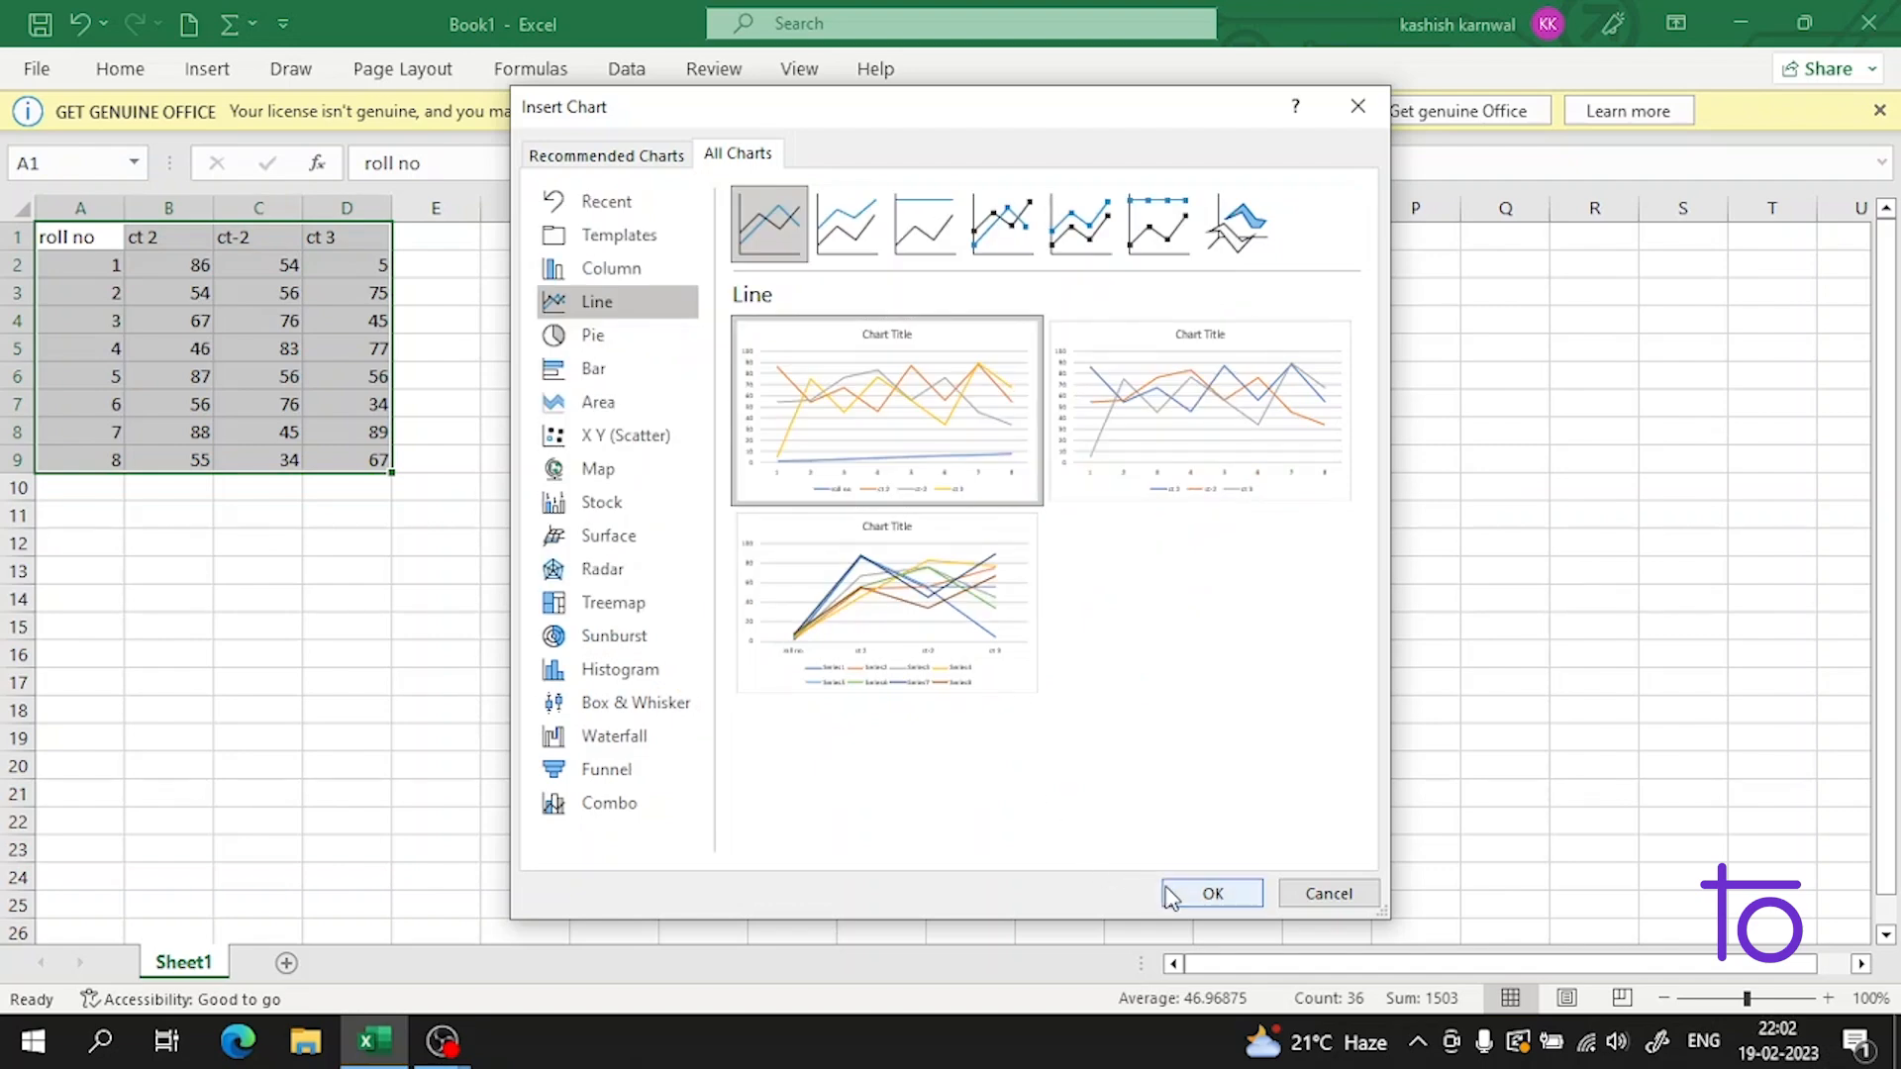
{"action": "left_click", "coordinate": [1188, 892]}
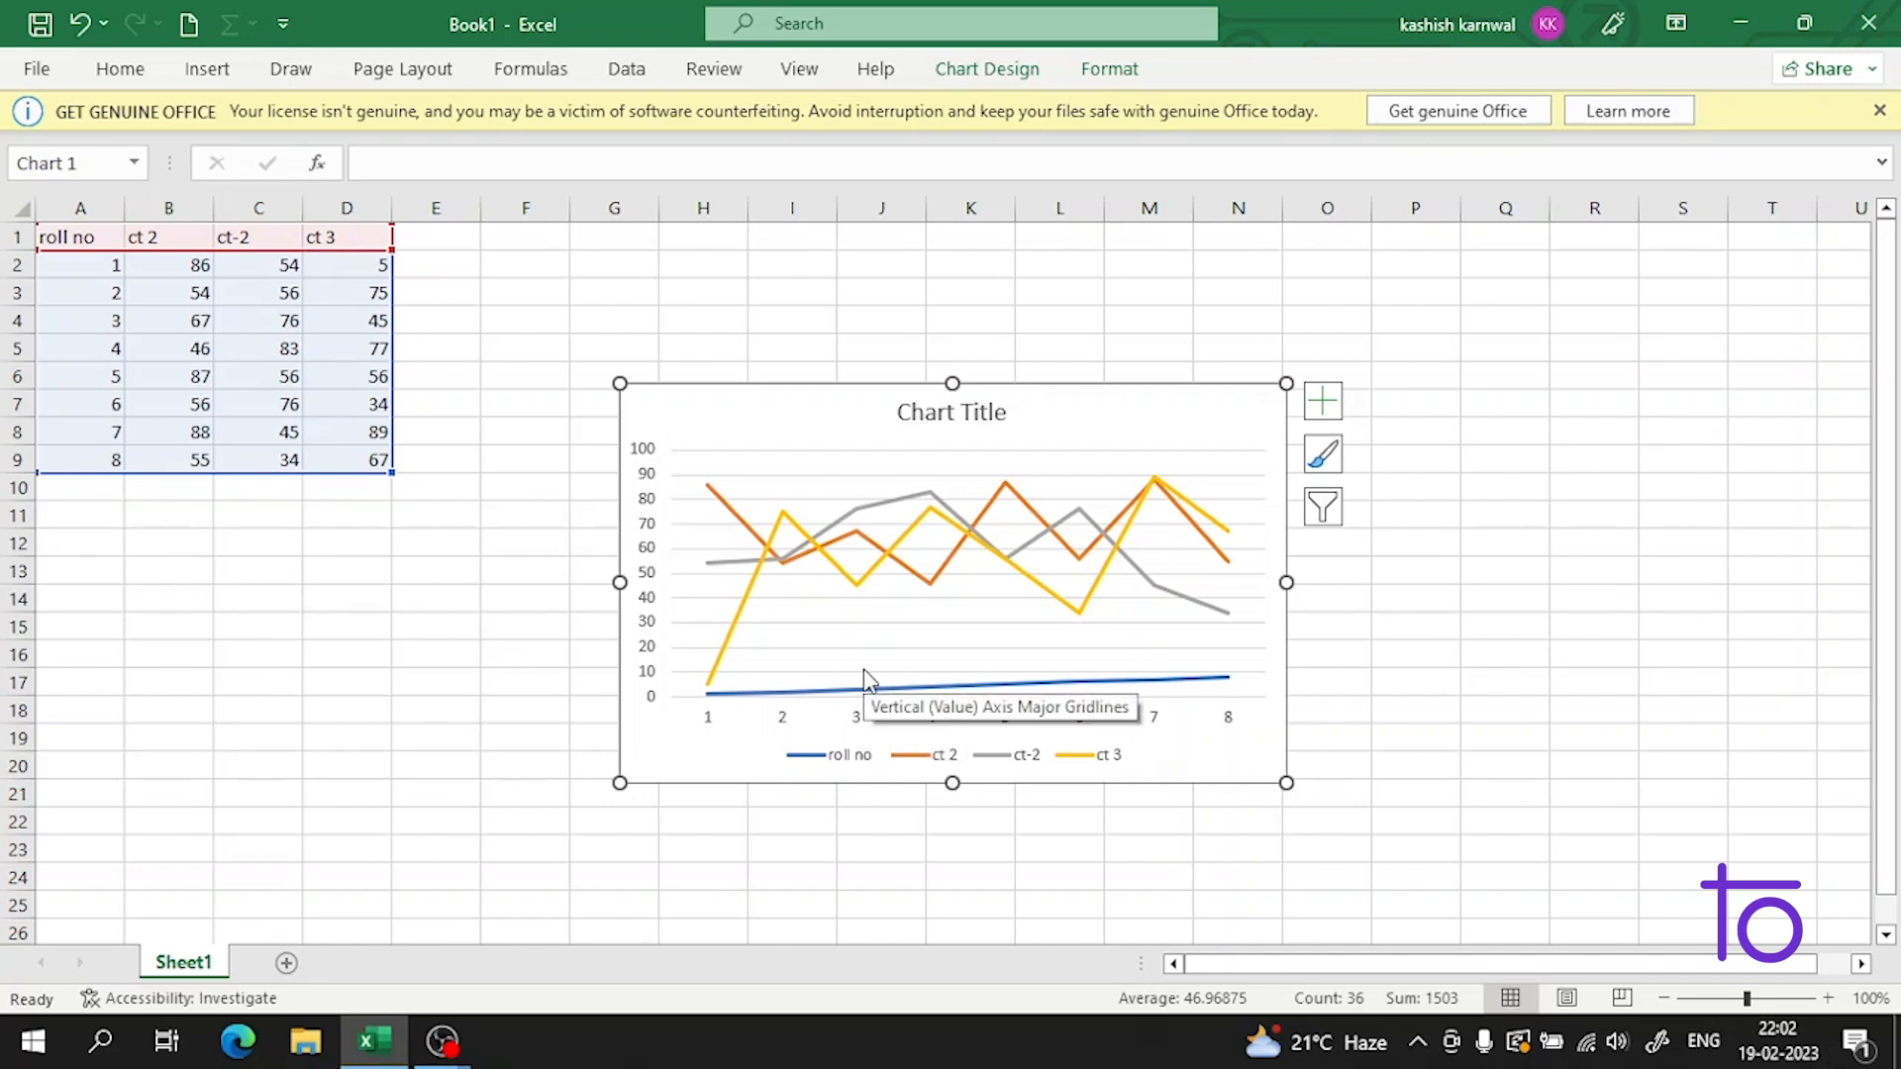
Step: Try several chart styles and apply the white one with broken lines, data labels and a capitalised title
{"action": "left_click", "coordinate": [1324, 458]}
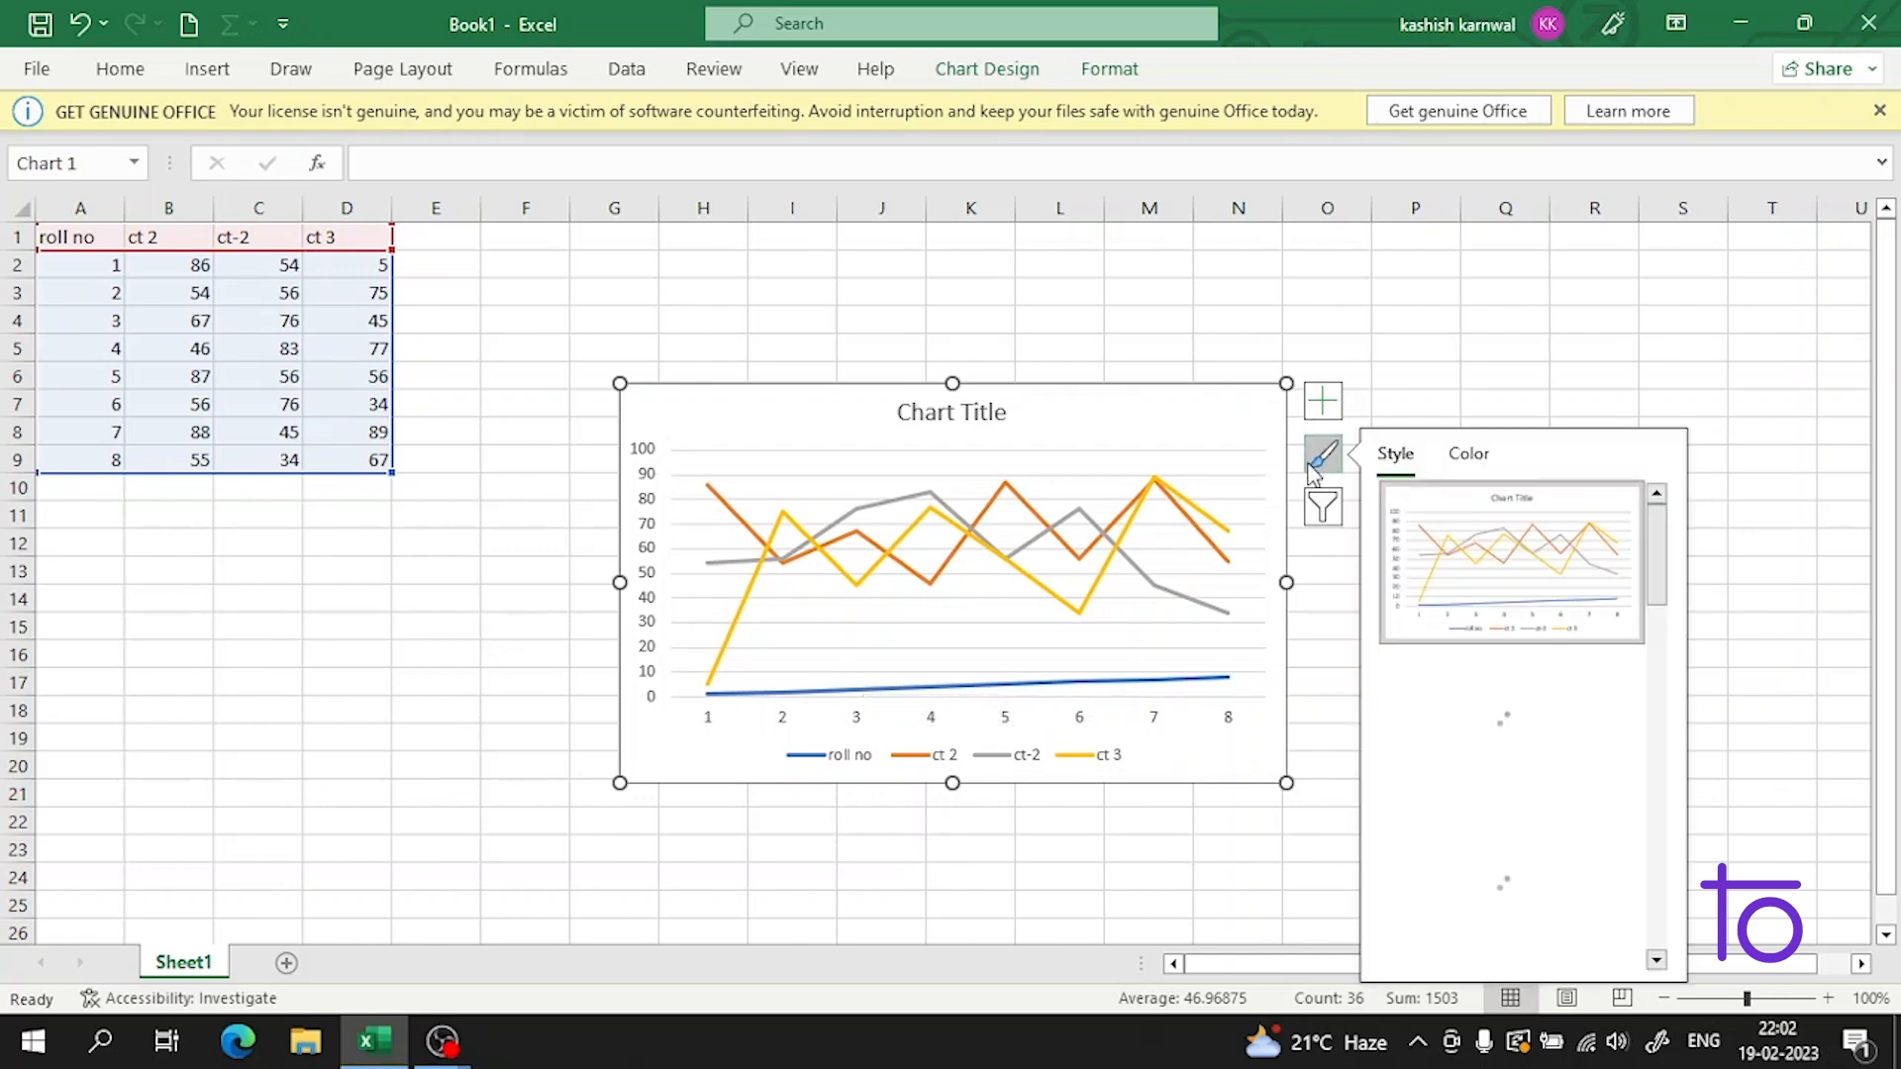
{"action": "left_click", "coordinate": [1532, 724]}
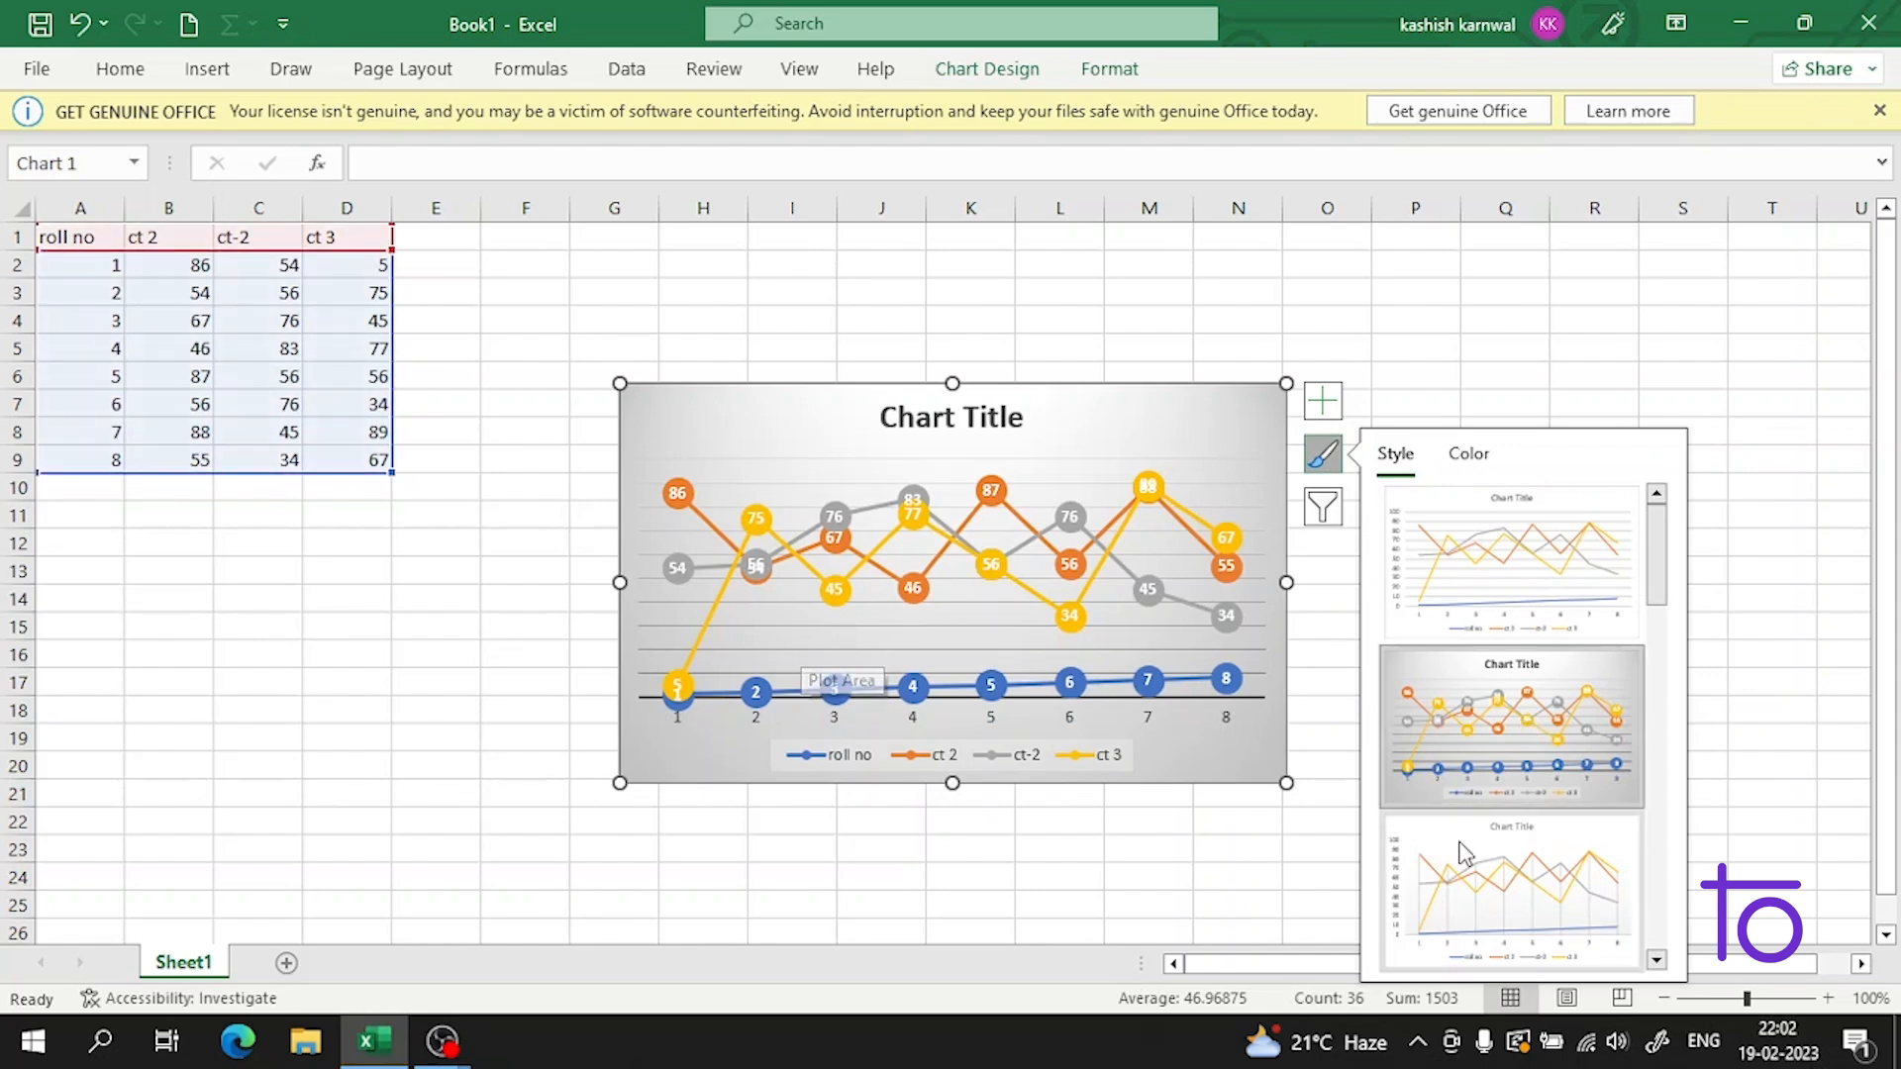
{"action": "left_click", "coordinate": [1572, 561]}
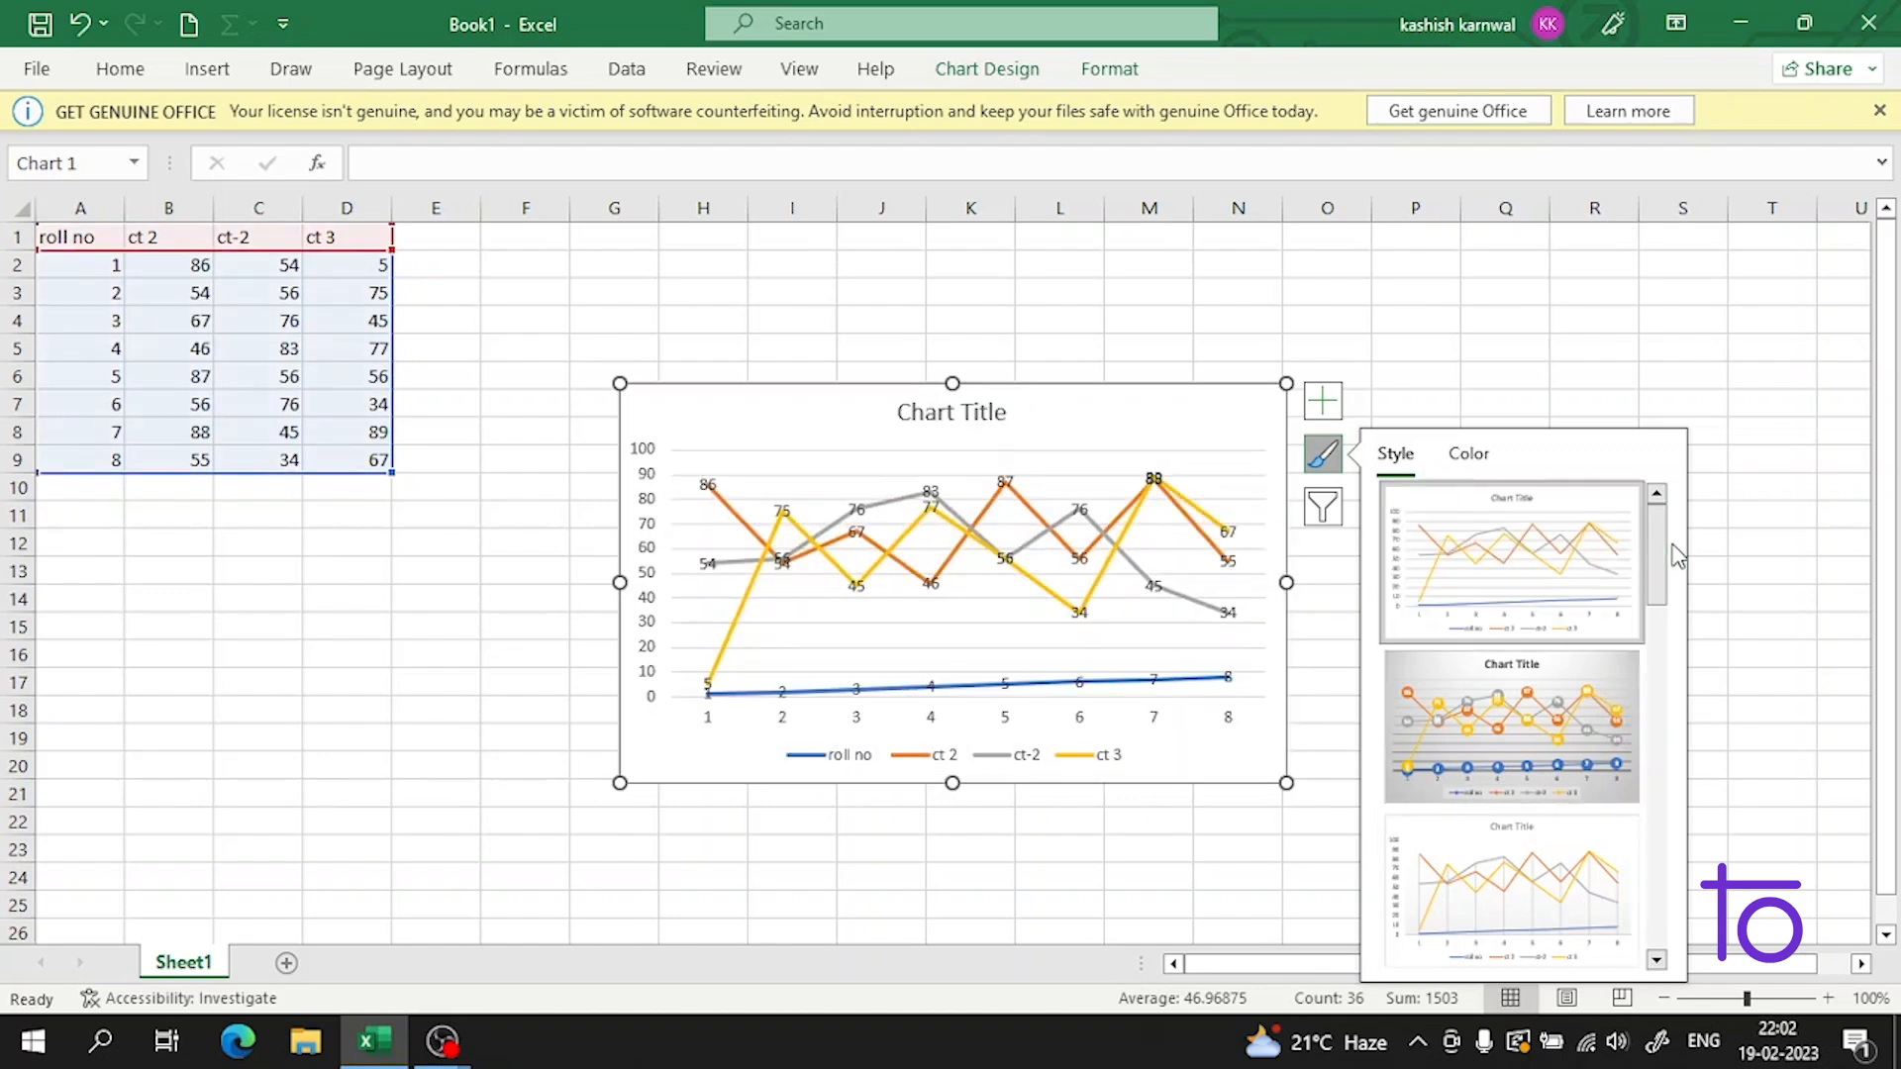
{"action": "scroll", "coordinate": [1656, 564], "scroll_direction": "down", "scroll_amount": 3}
{"action": "scroll", "coordinate": [1606, 698], "scroll_direction": "up", "scroll_amount": 2}
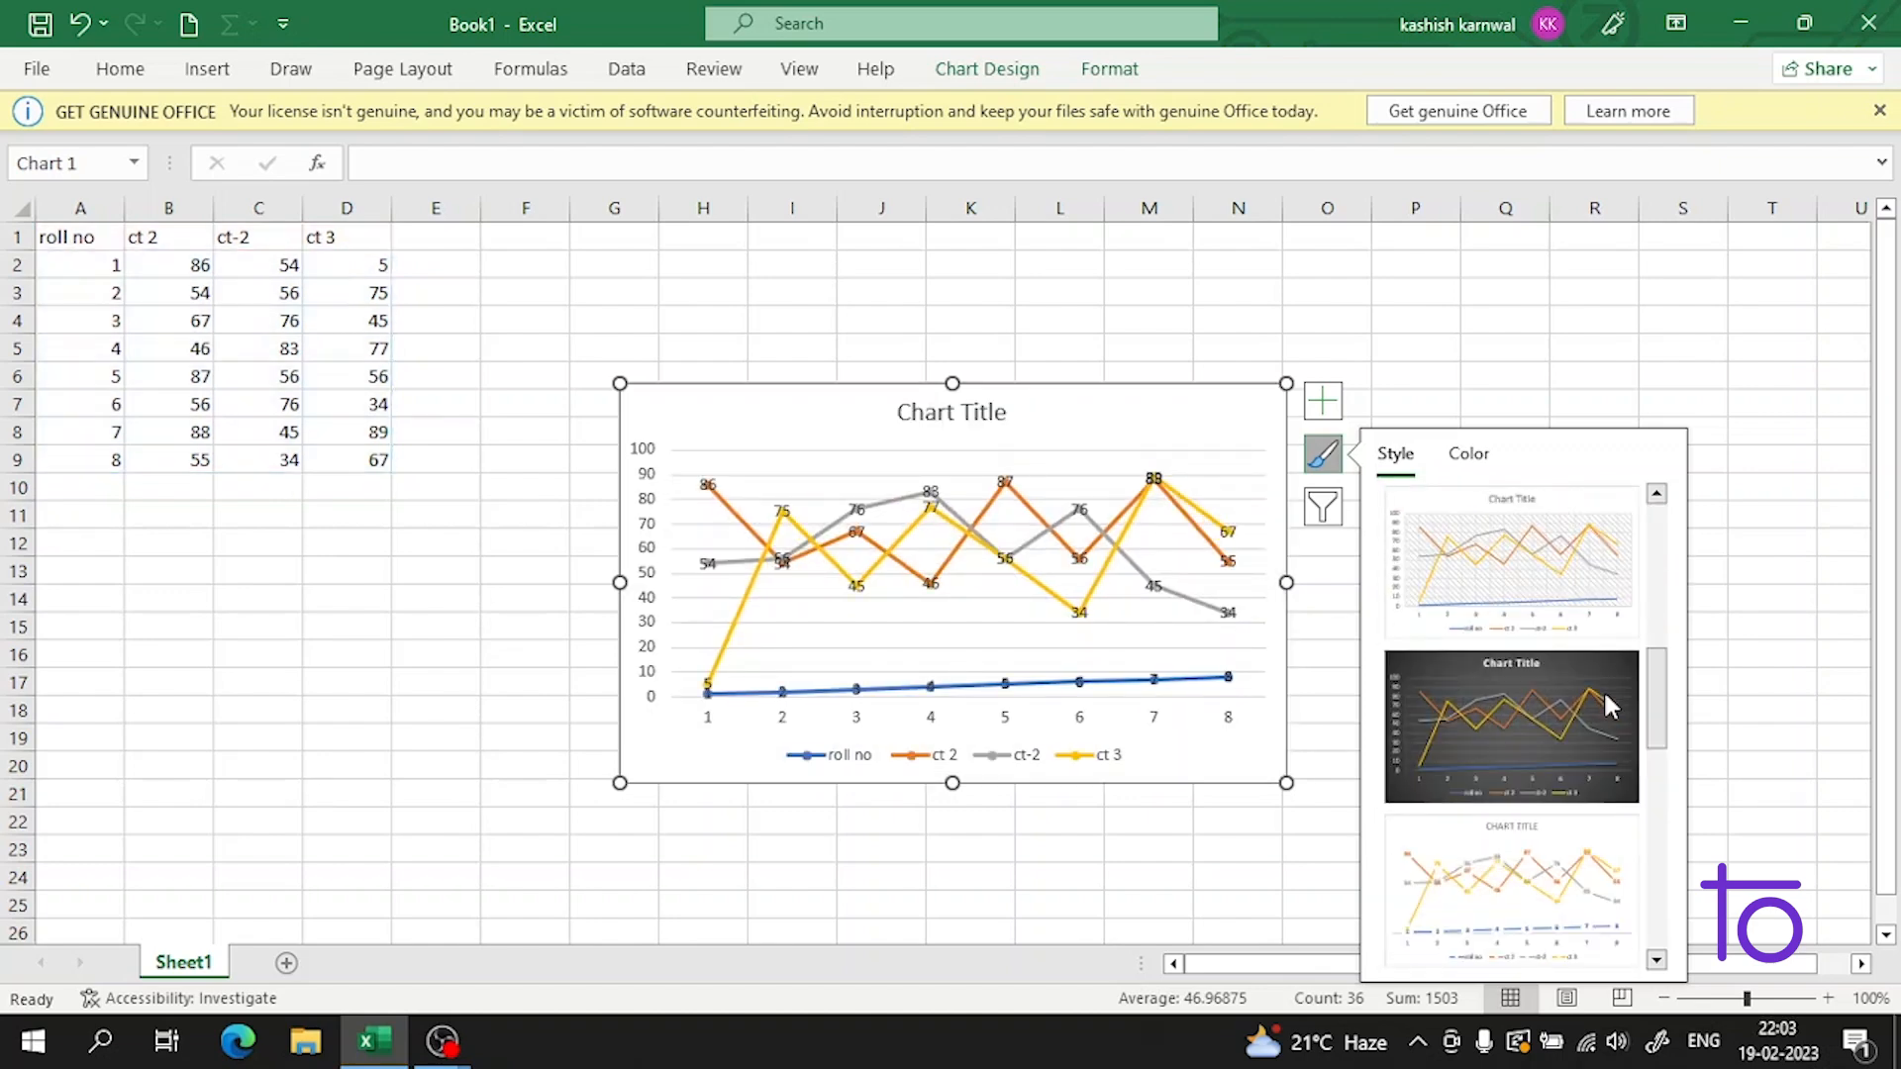
{"action": "left_click", "coordinate": [1572, 727]}
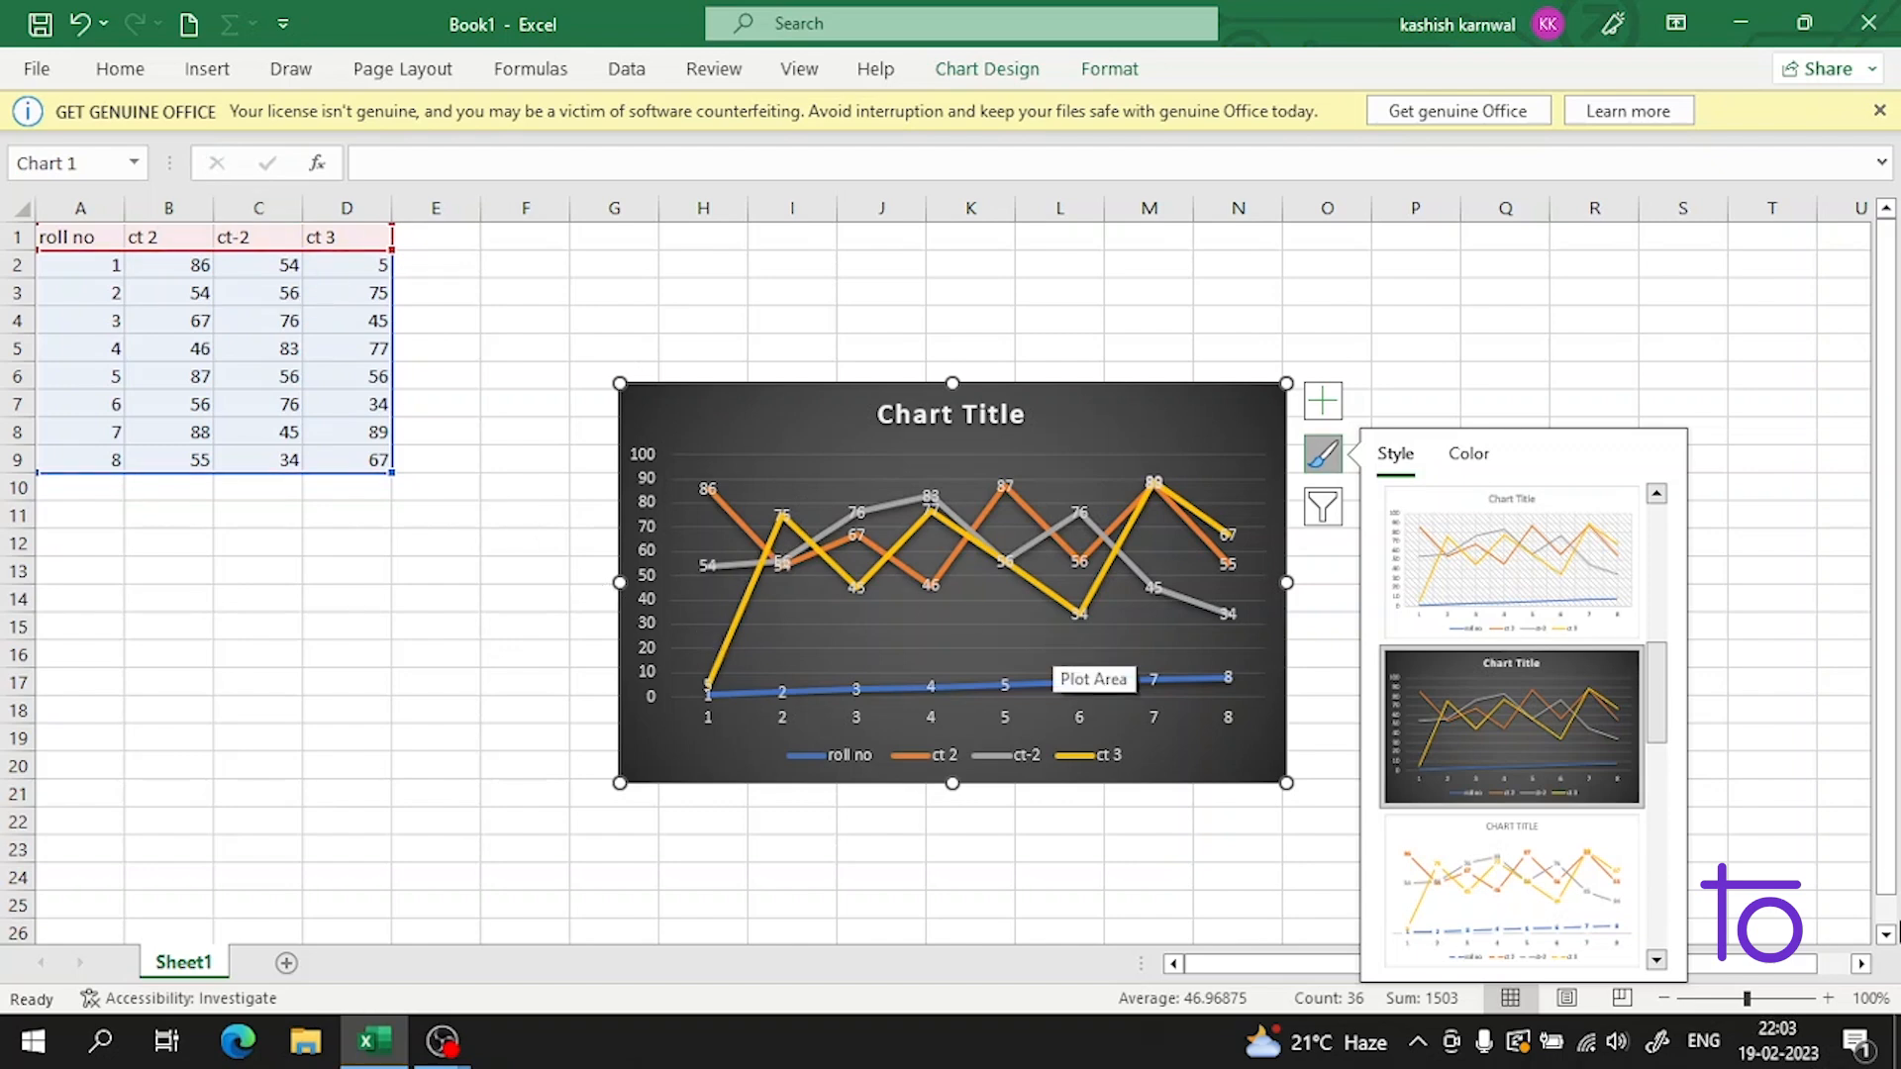
{"action": "left_click", "coordinate": [1455, 878]}
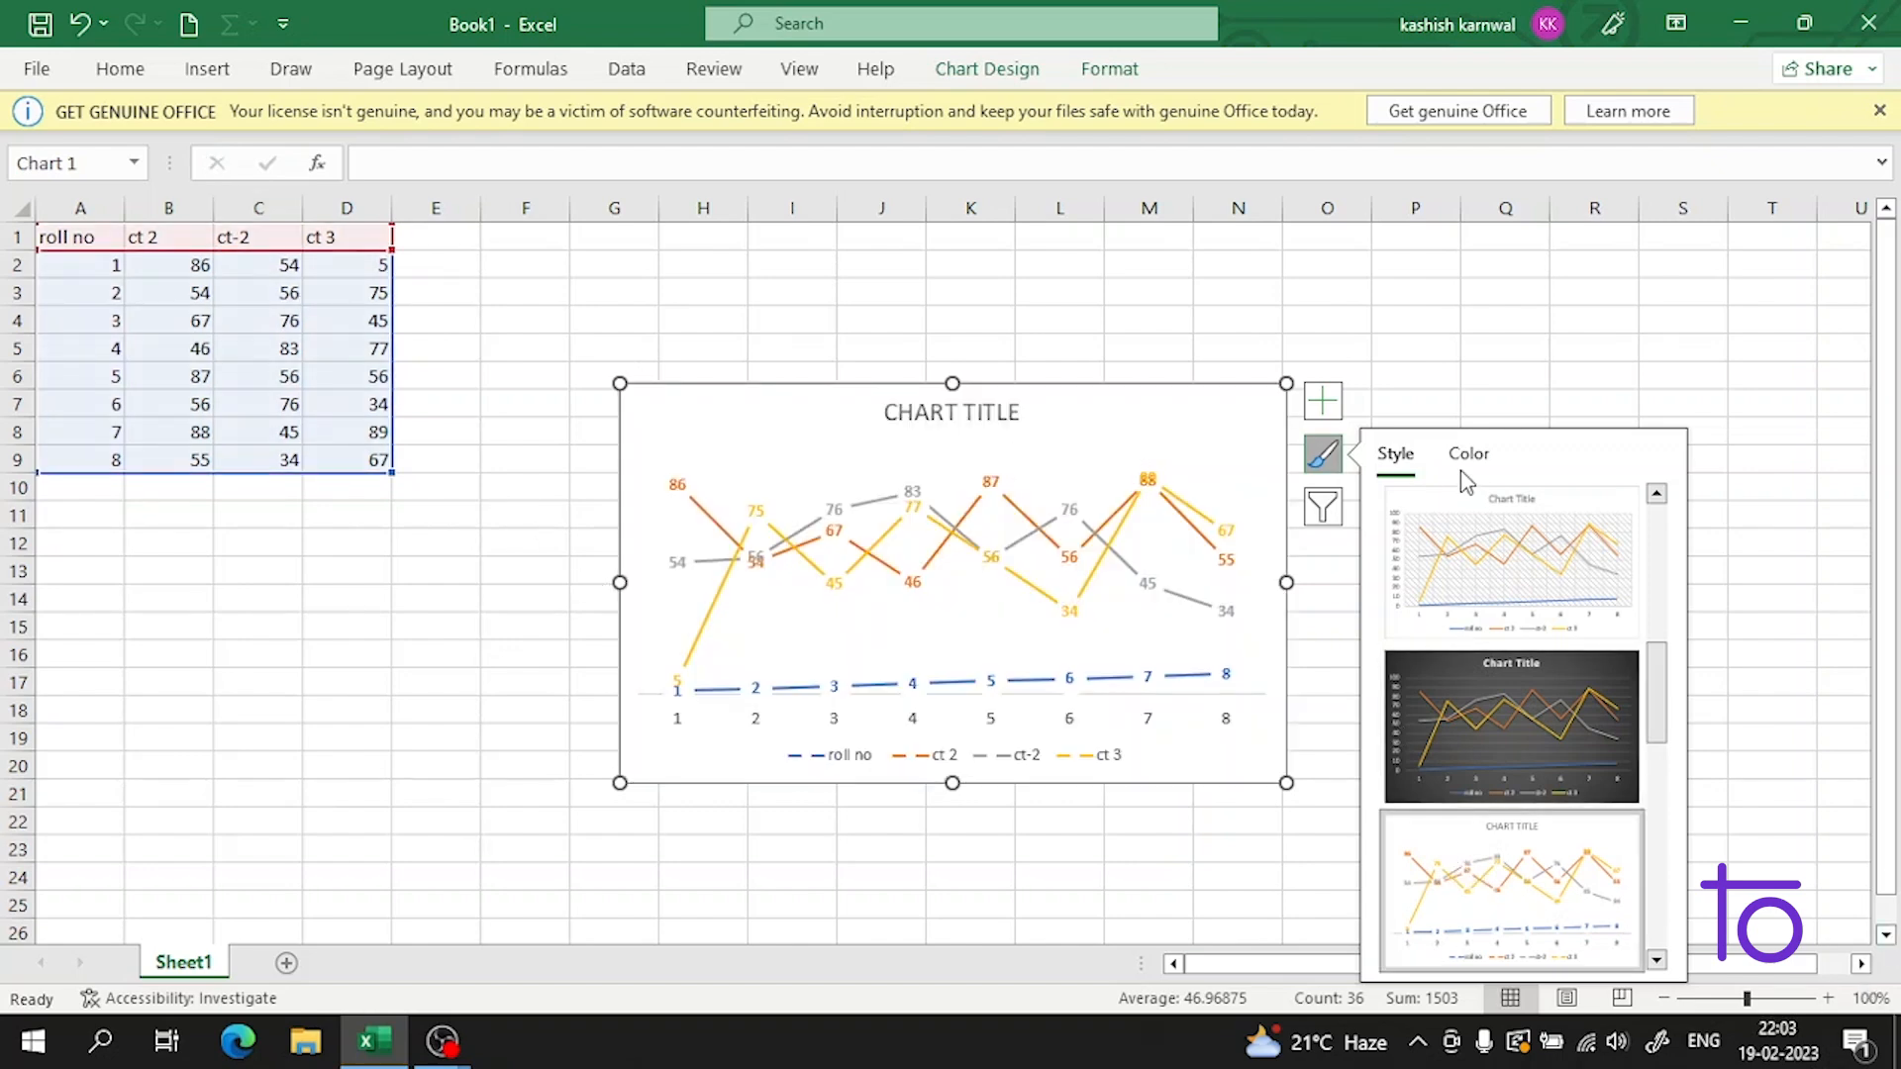
Step: Add error bars and a data table to the line chart, trying gridlines but leaving them off
{"action": "left_click", "coordinate": [1321, 402]}
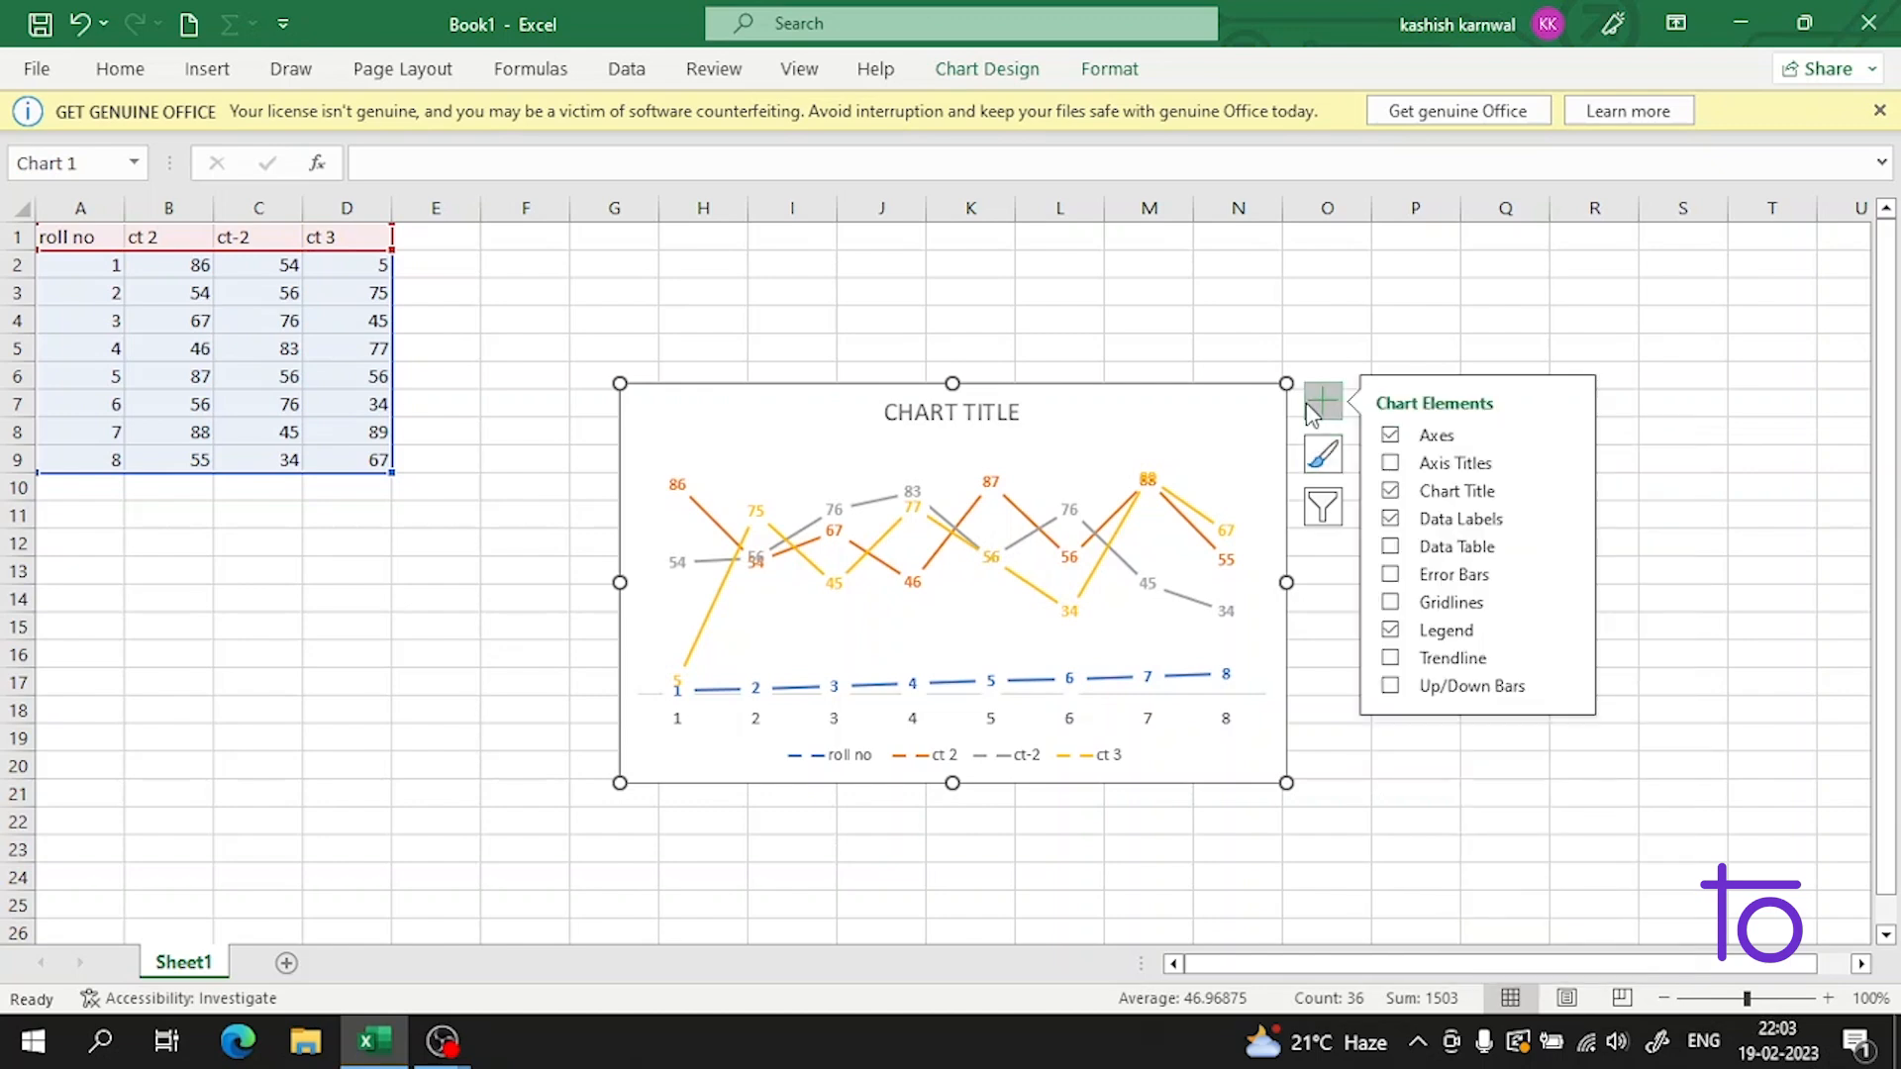
{"action": "left_click", "coordinate": [1391, 604]}
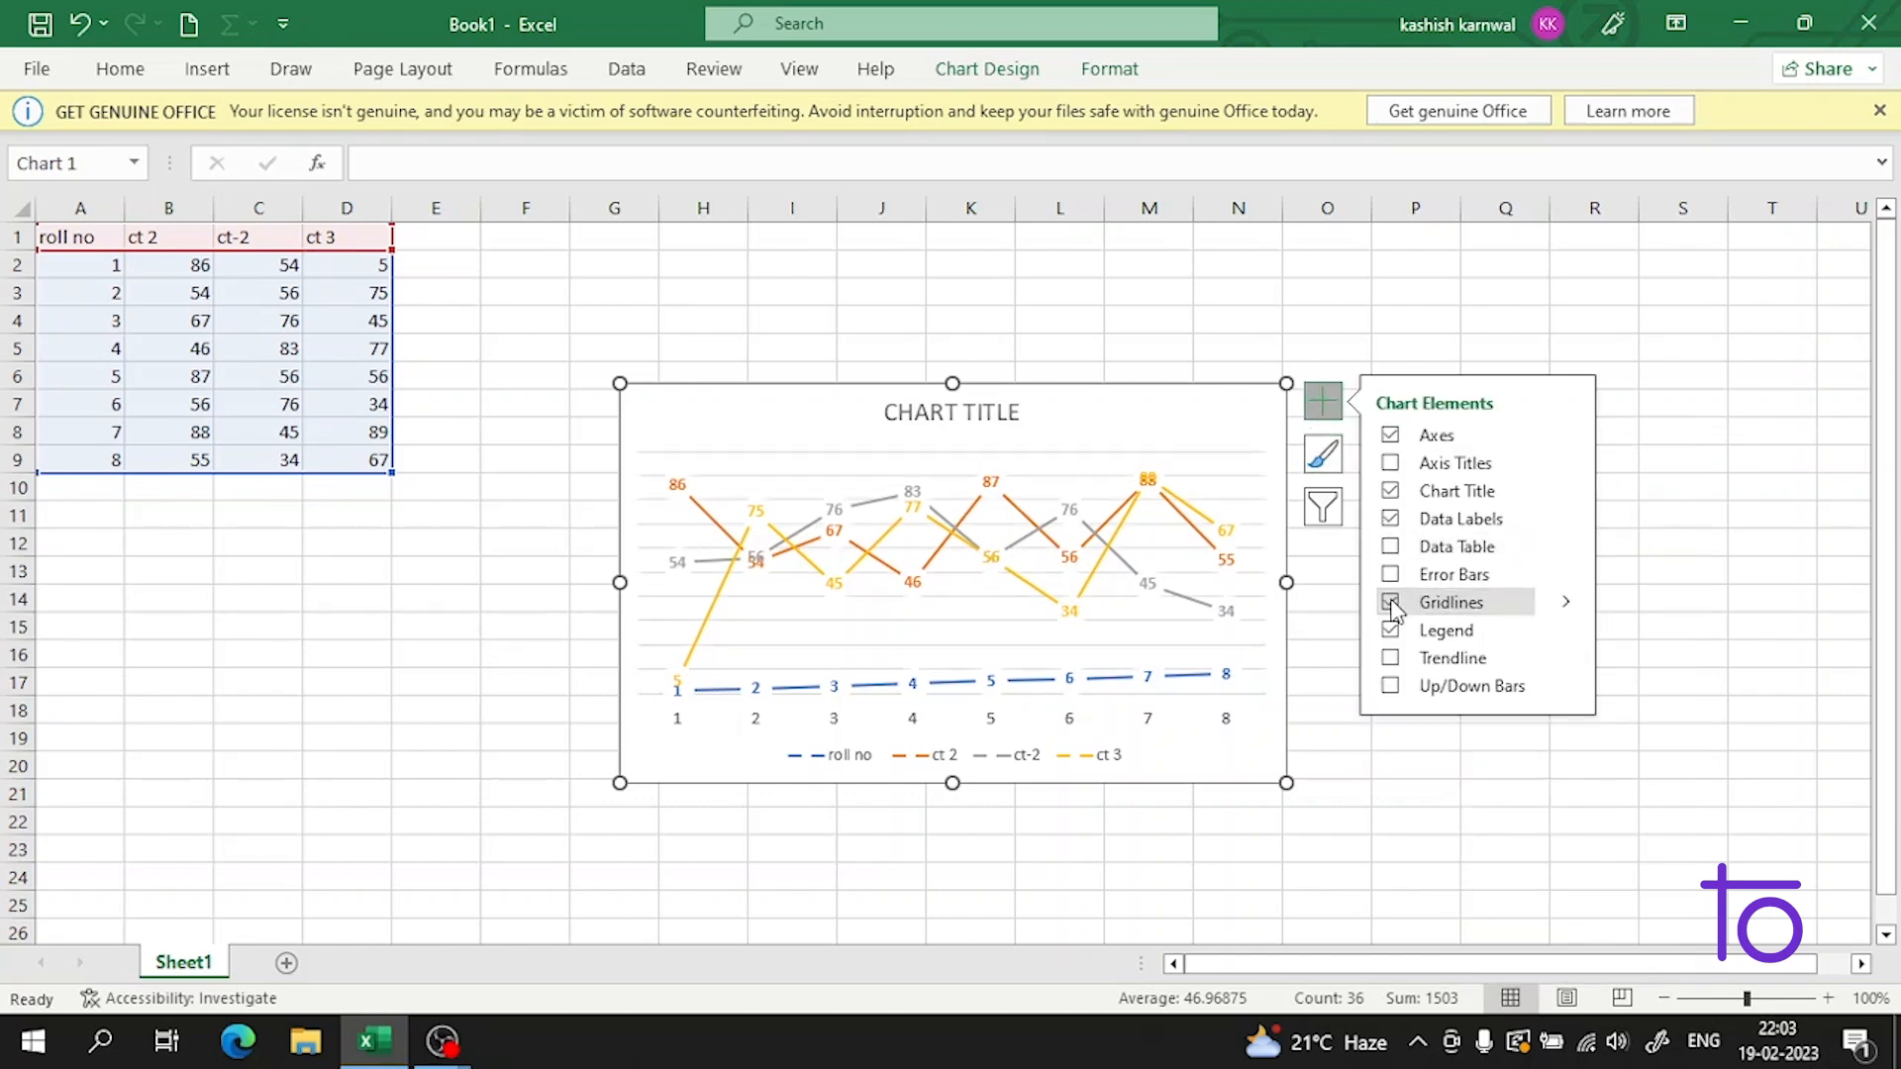
{"action": "left_click", "coordinate": [1391, 604]}
{"action": "left_click", "coordinate": [1389, 575]}
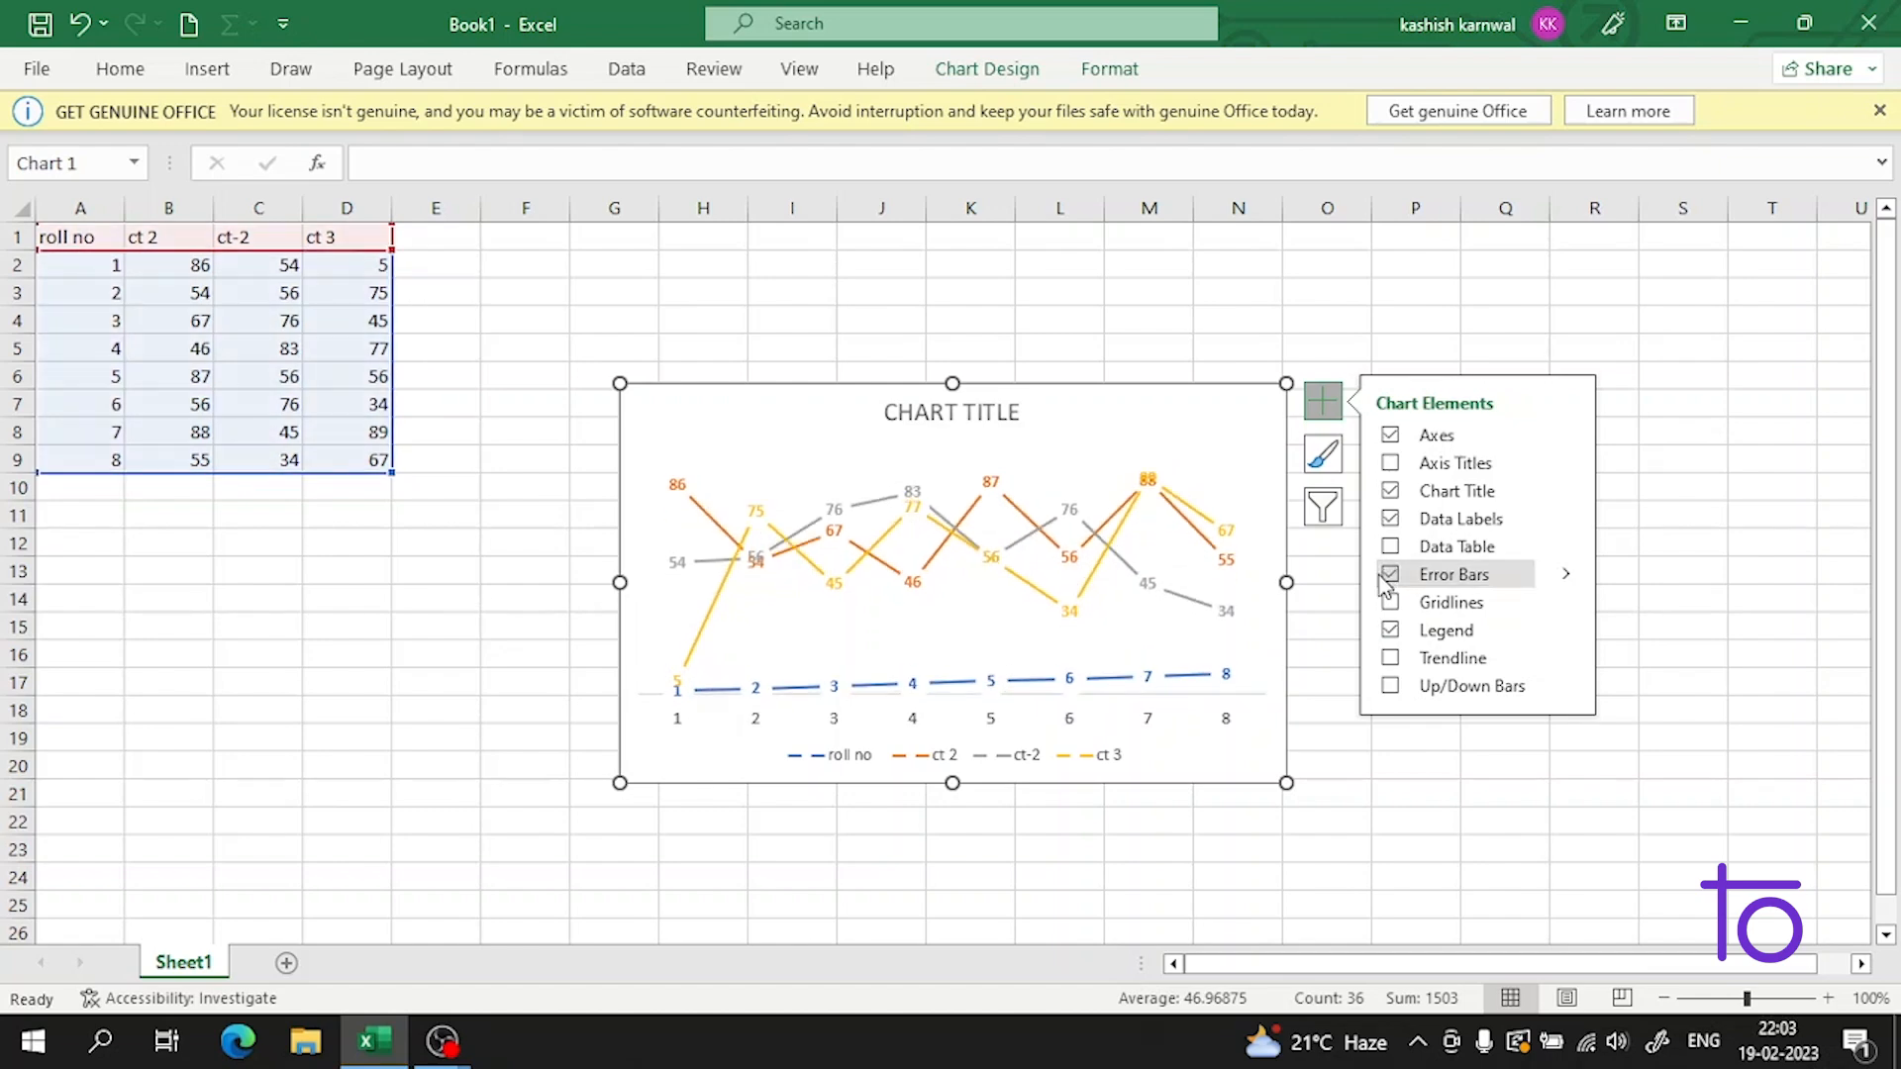
{"action": "left_click", "coordinate": [1391, 548]}
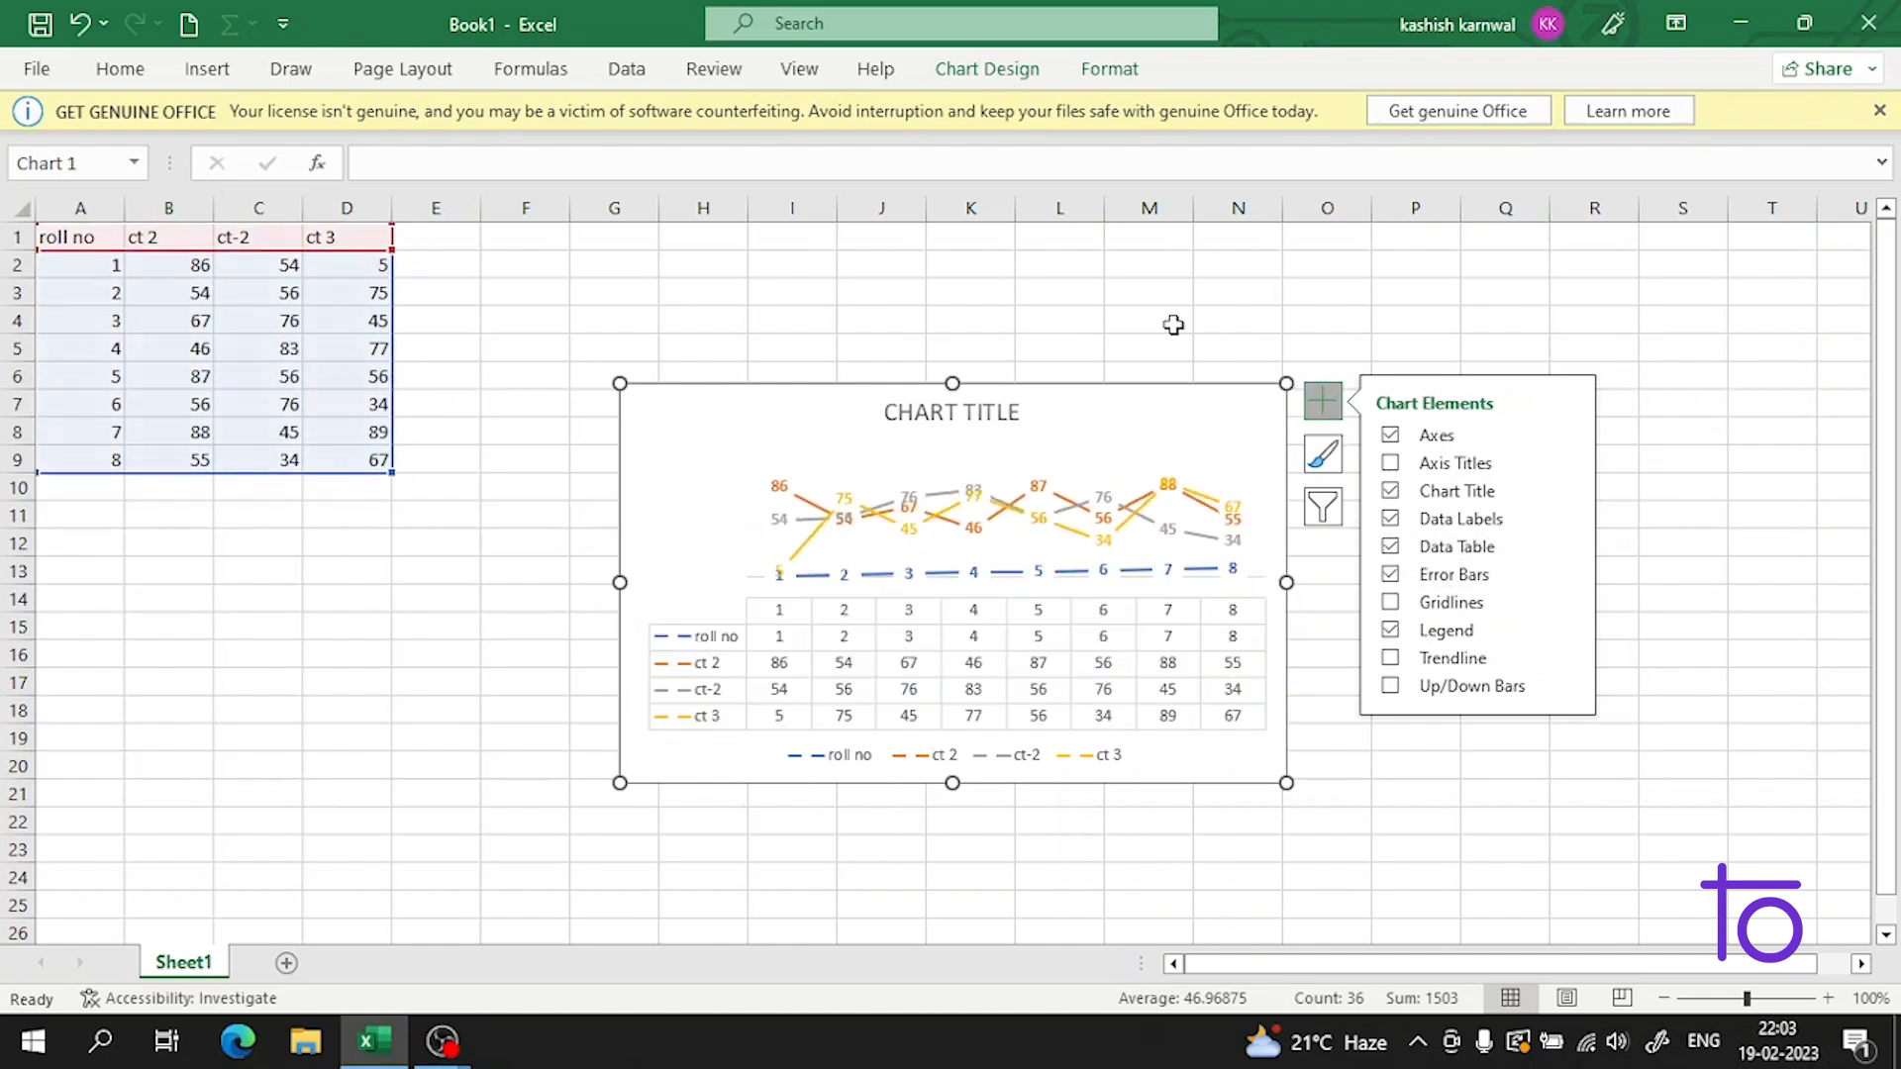
{"action": "right_click", "coordinate": [1125, 681]}
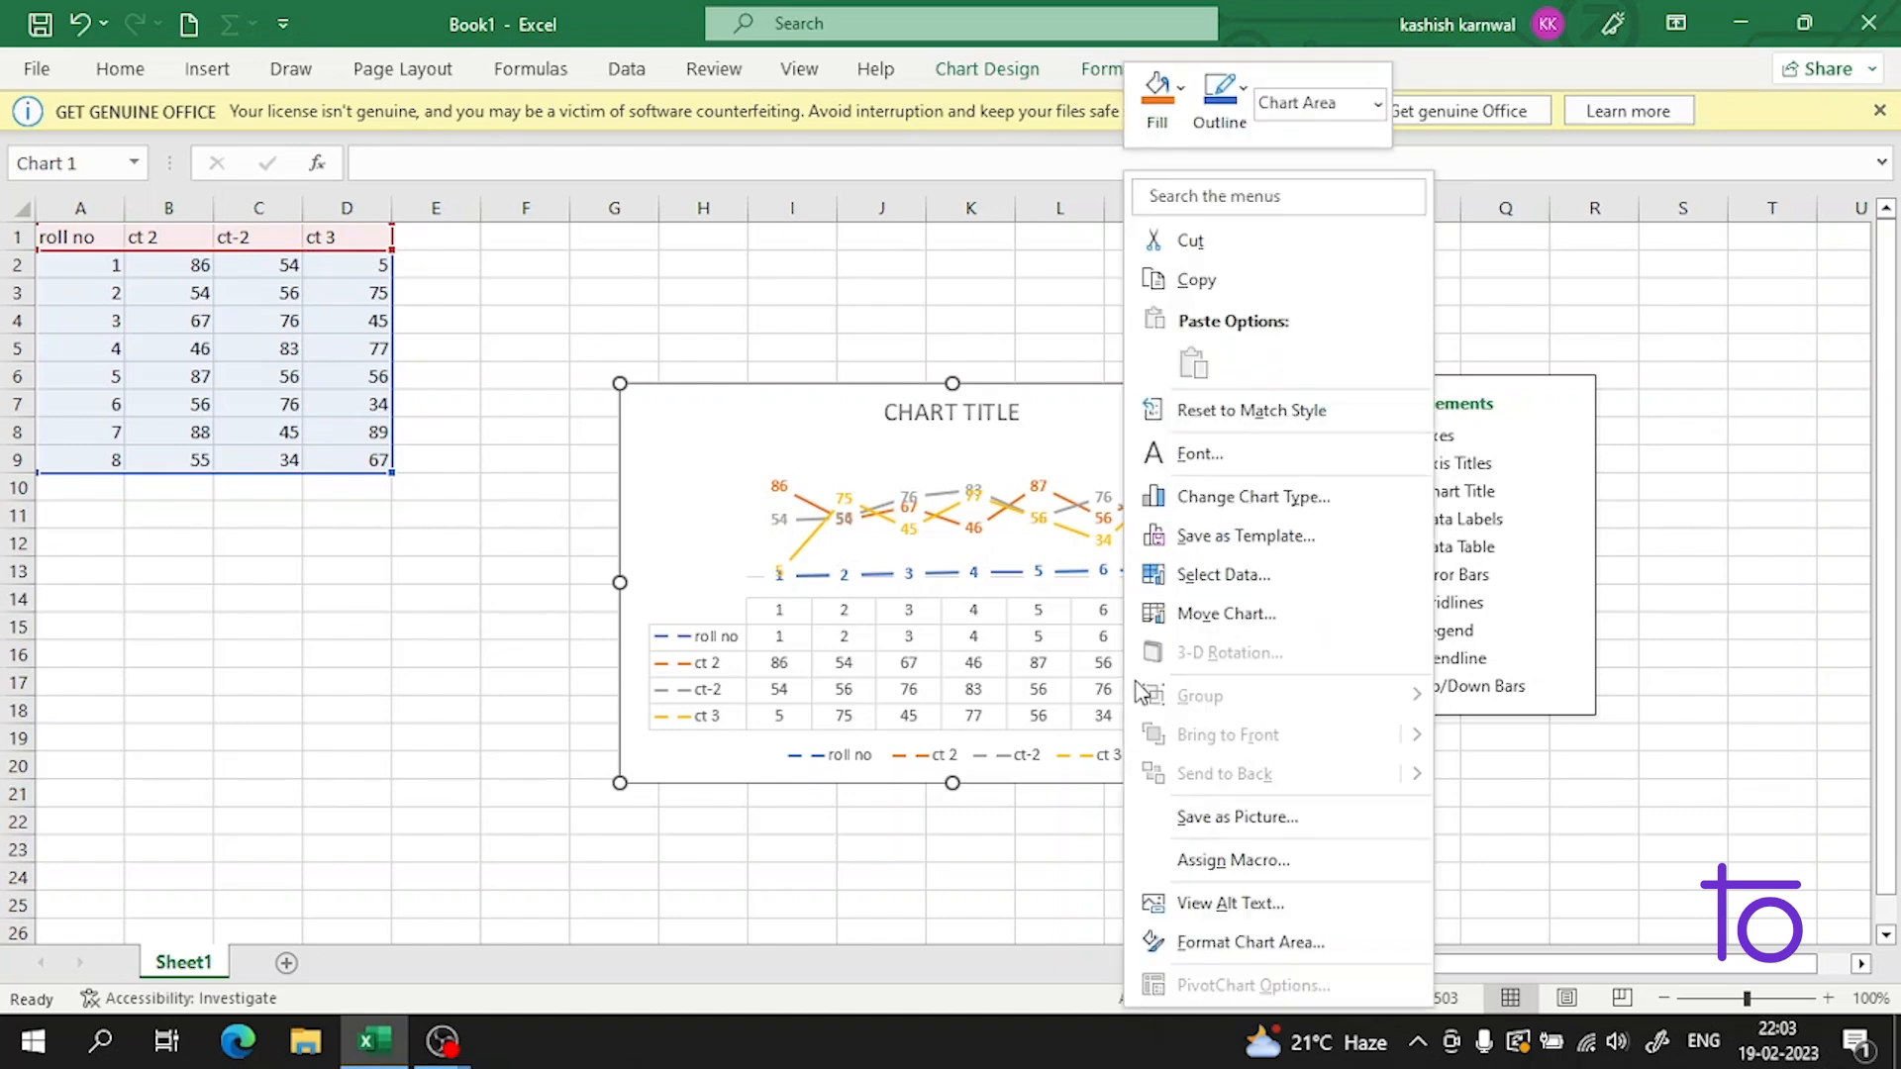
{"action": "left_click", "coordinate": [1583, 775]}
{"action": "left_click", "coordinate": [1580, 768]}
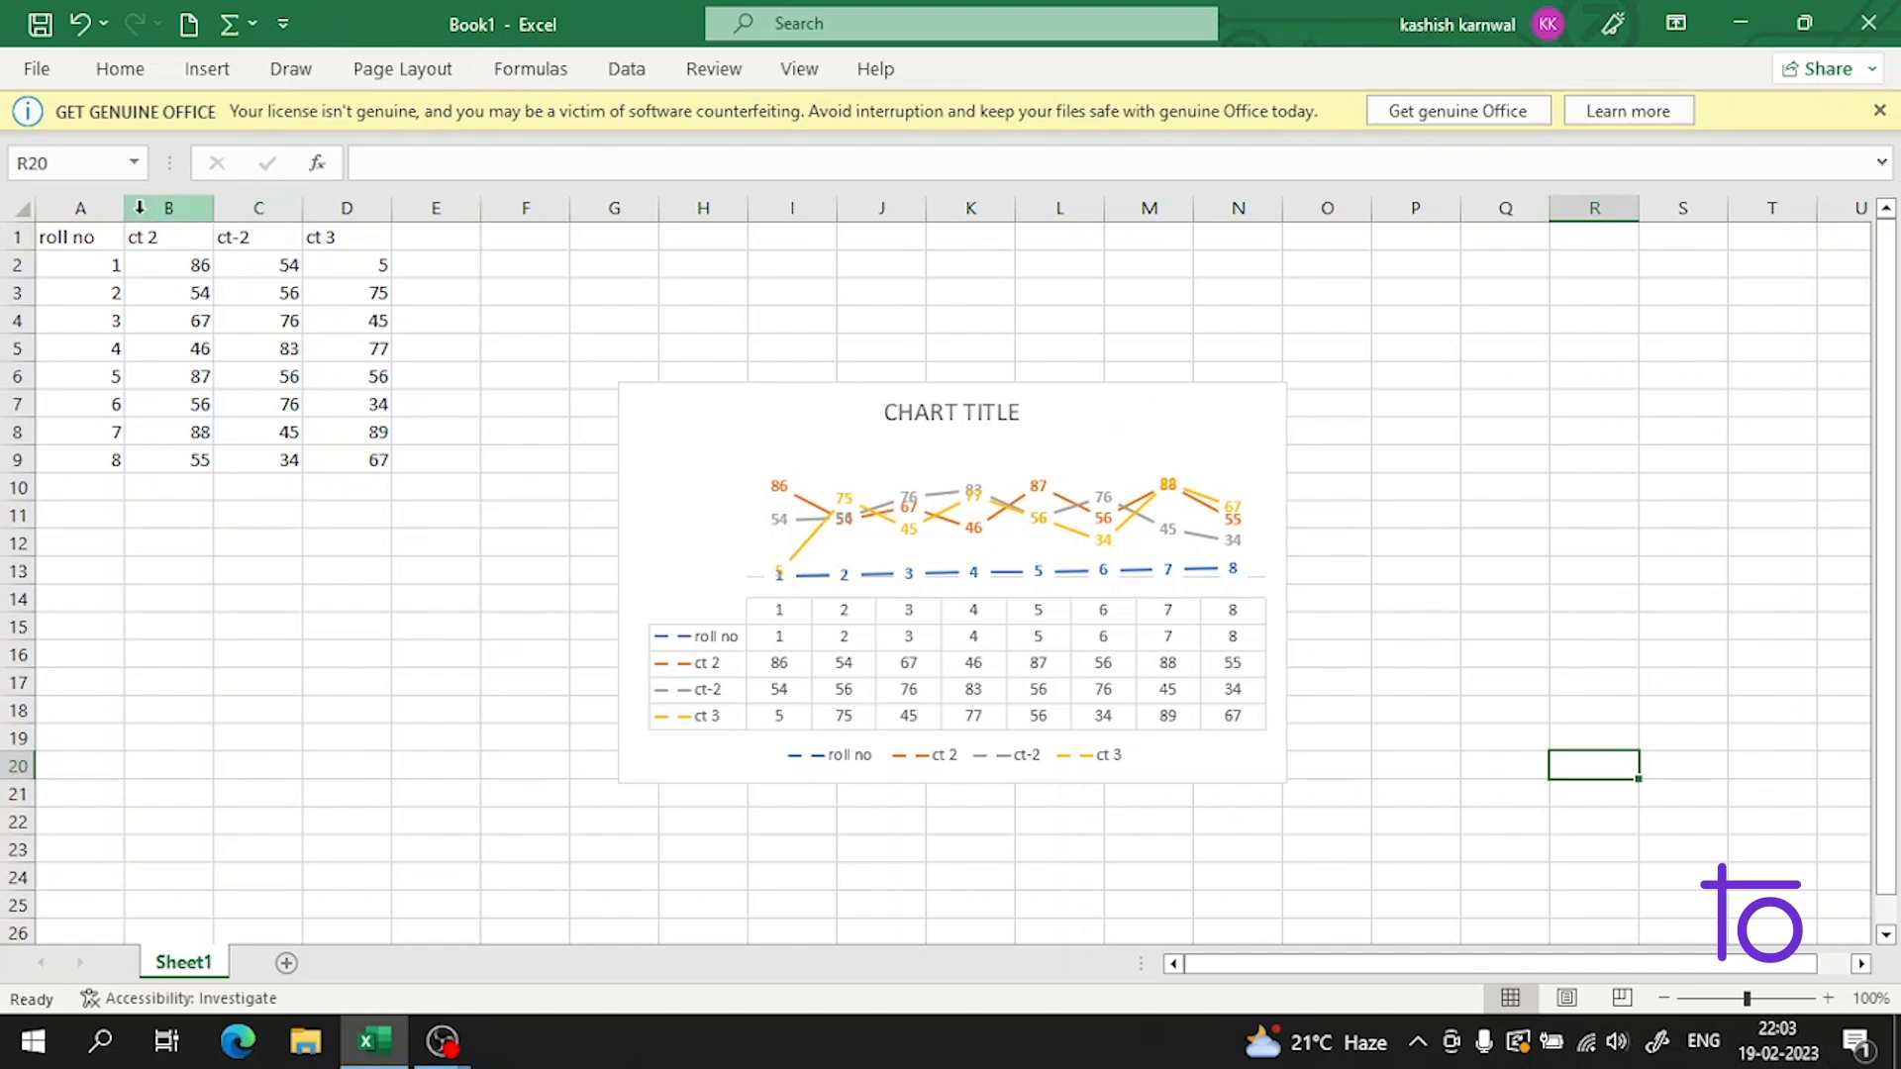
{"action": "left_click", "coordinate": [997, 550]}
{"action": "left_click", "coordinate": [1020, 514]}
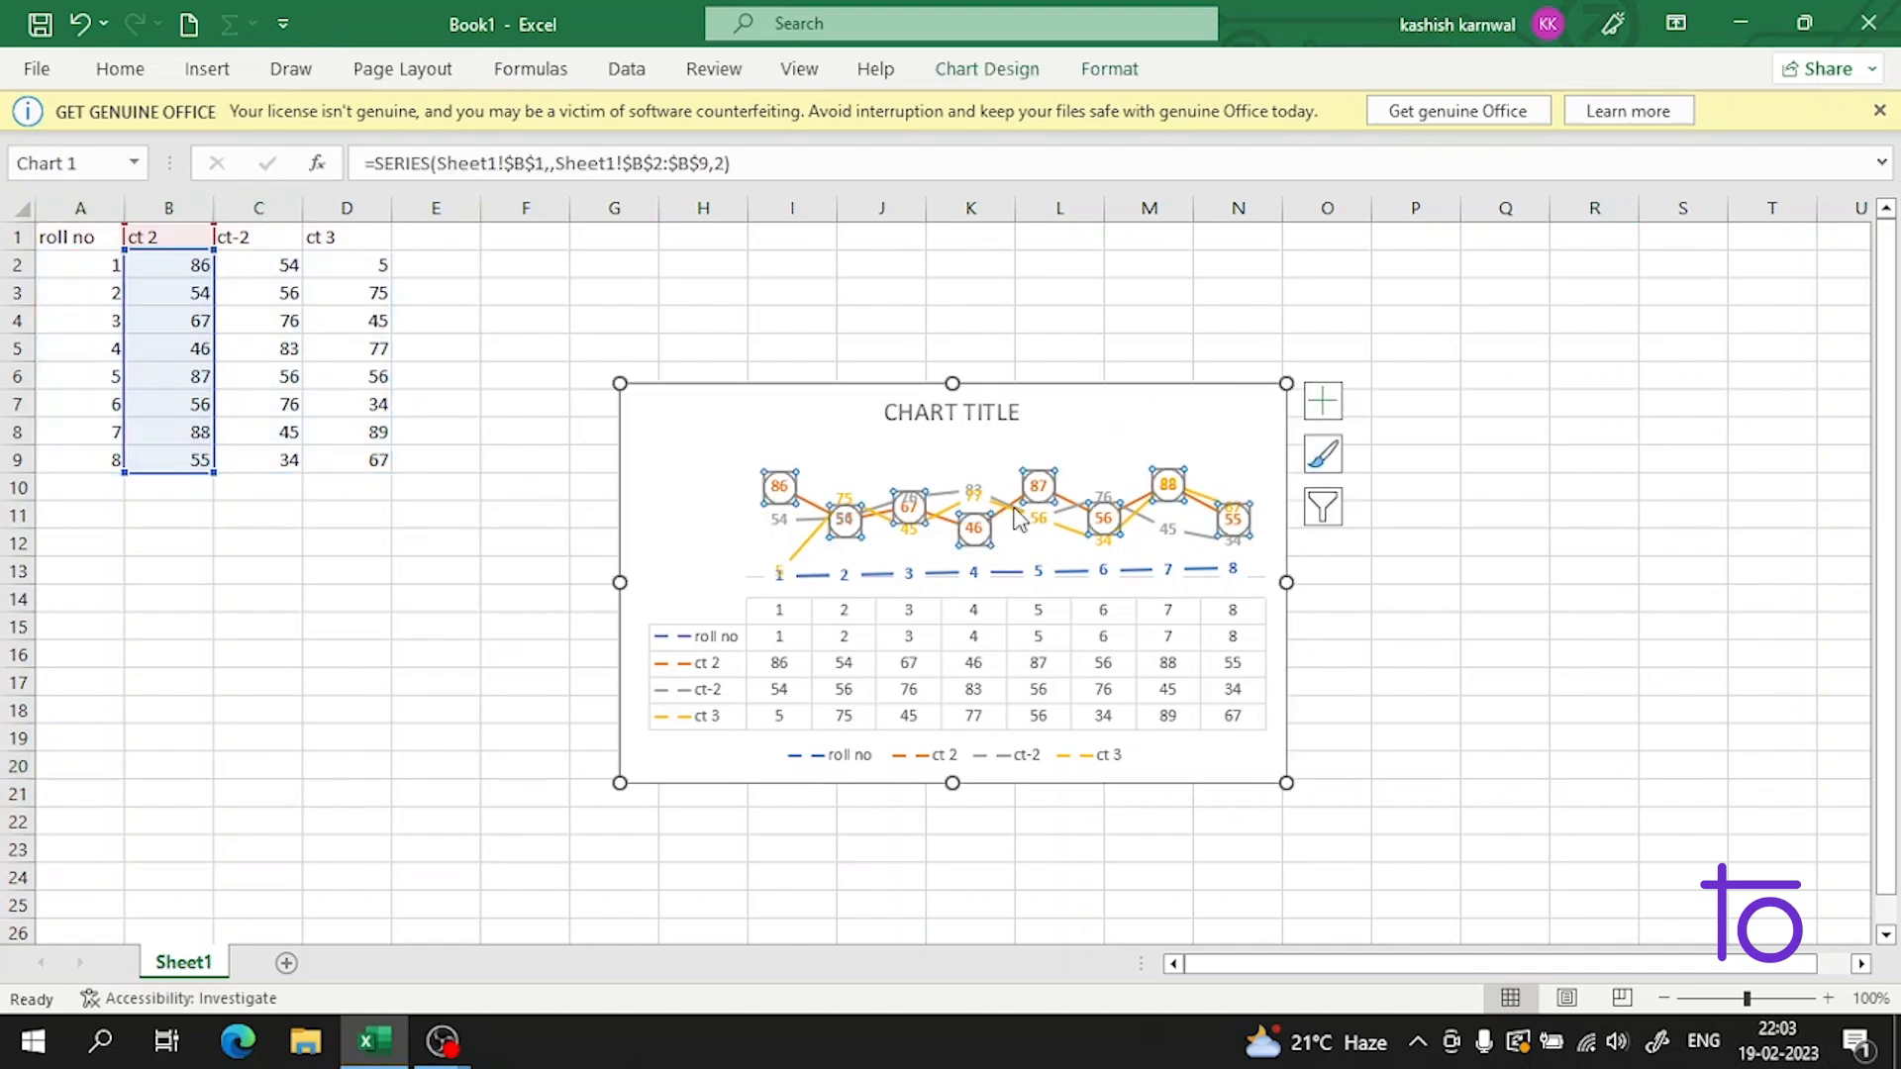
Step: Reset the line chart to match its style and shrink it to a small chart below the table, over about A13:B18
{"action": "right_click", "coordinate": [1051, 451]}
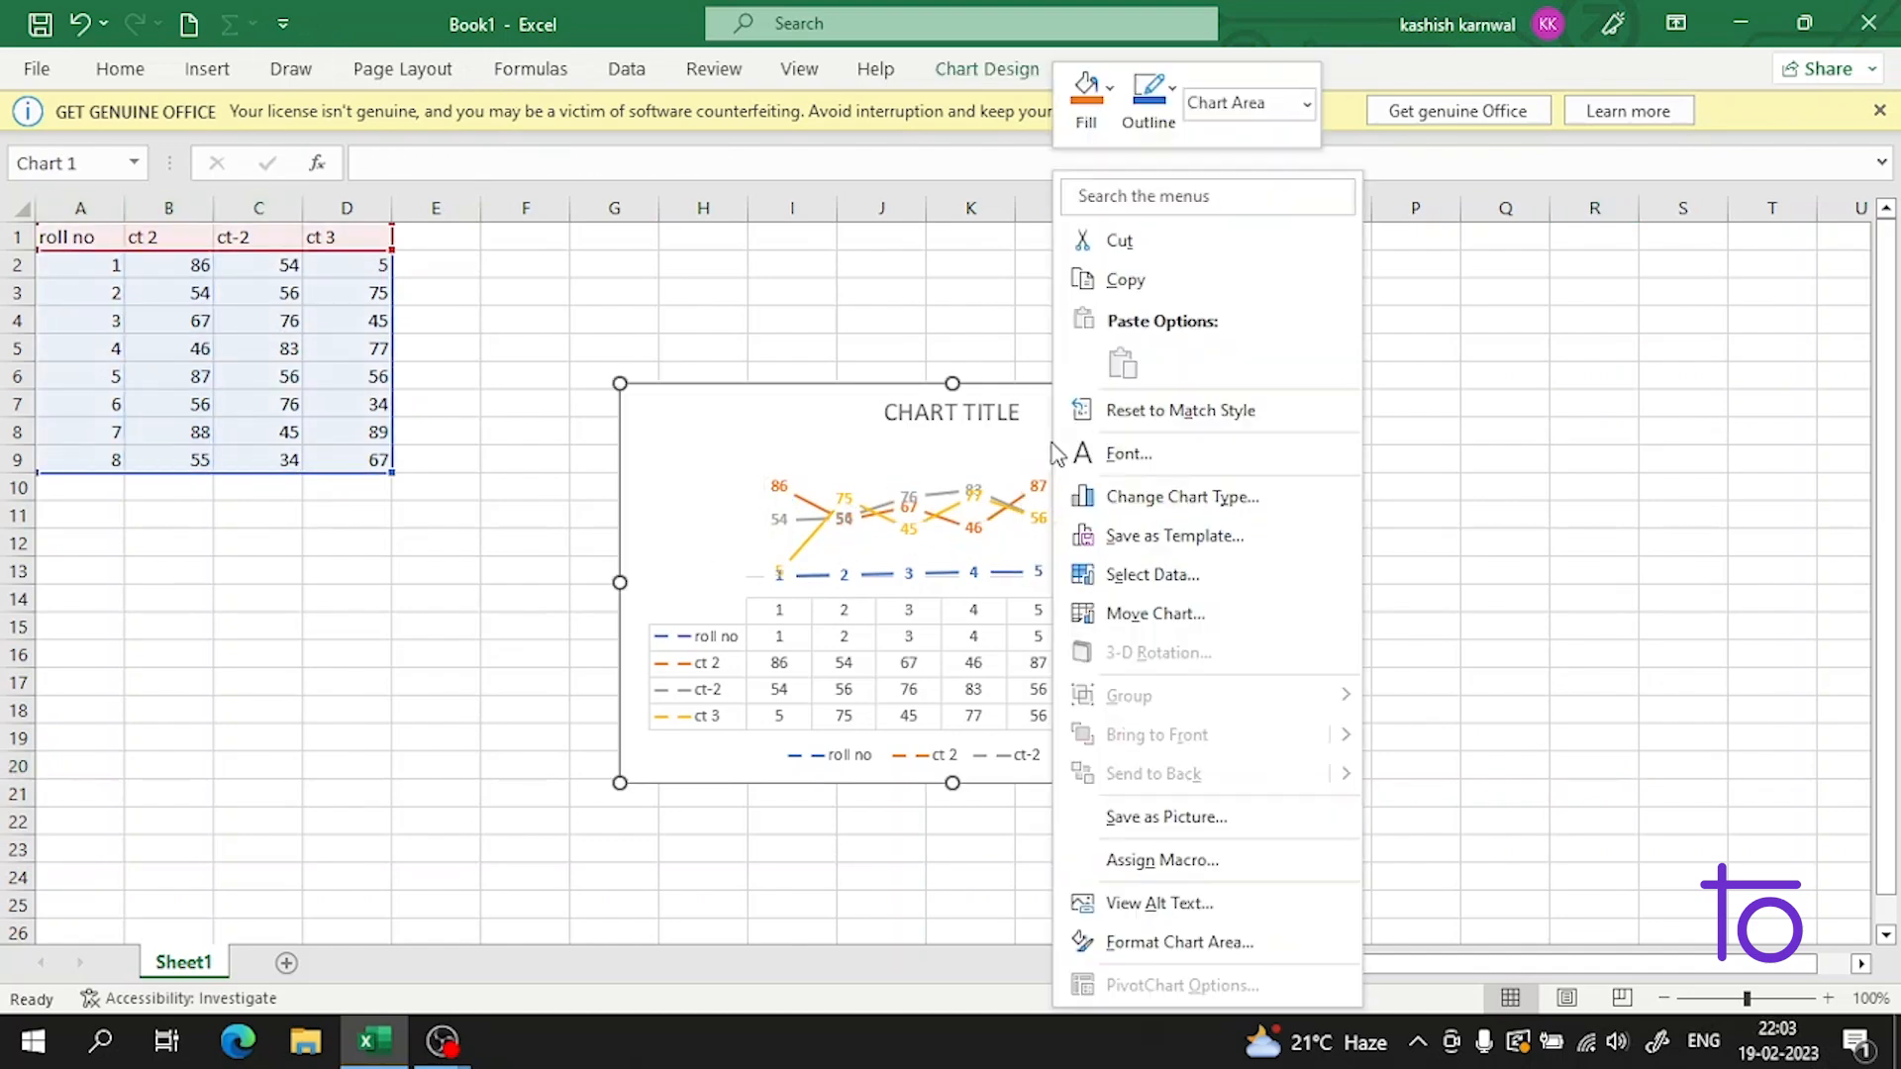
{"action": "left_click", "coordinate": [1180, 410]}
{"action": "left_click", "coordinate": [525, 208]}
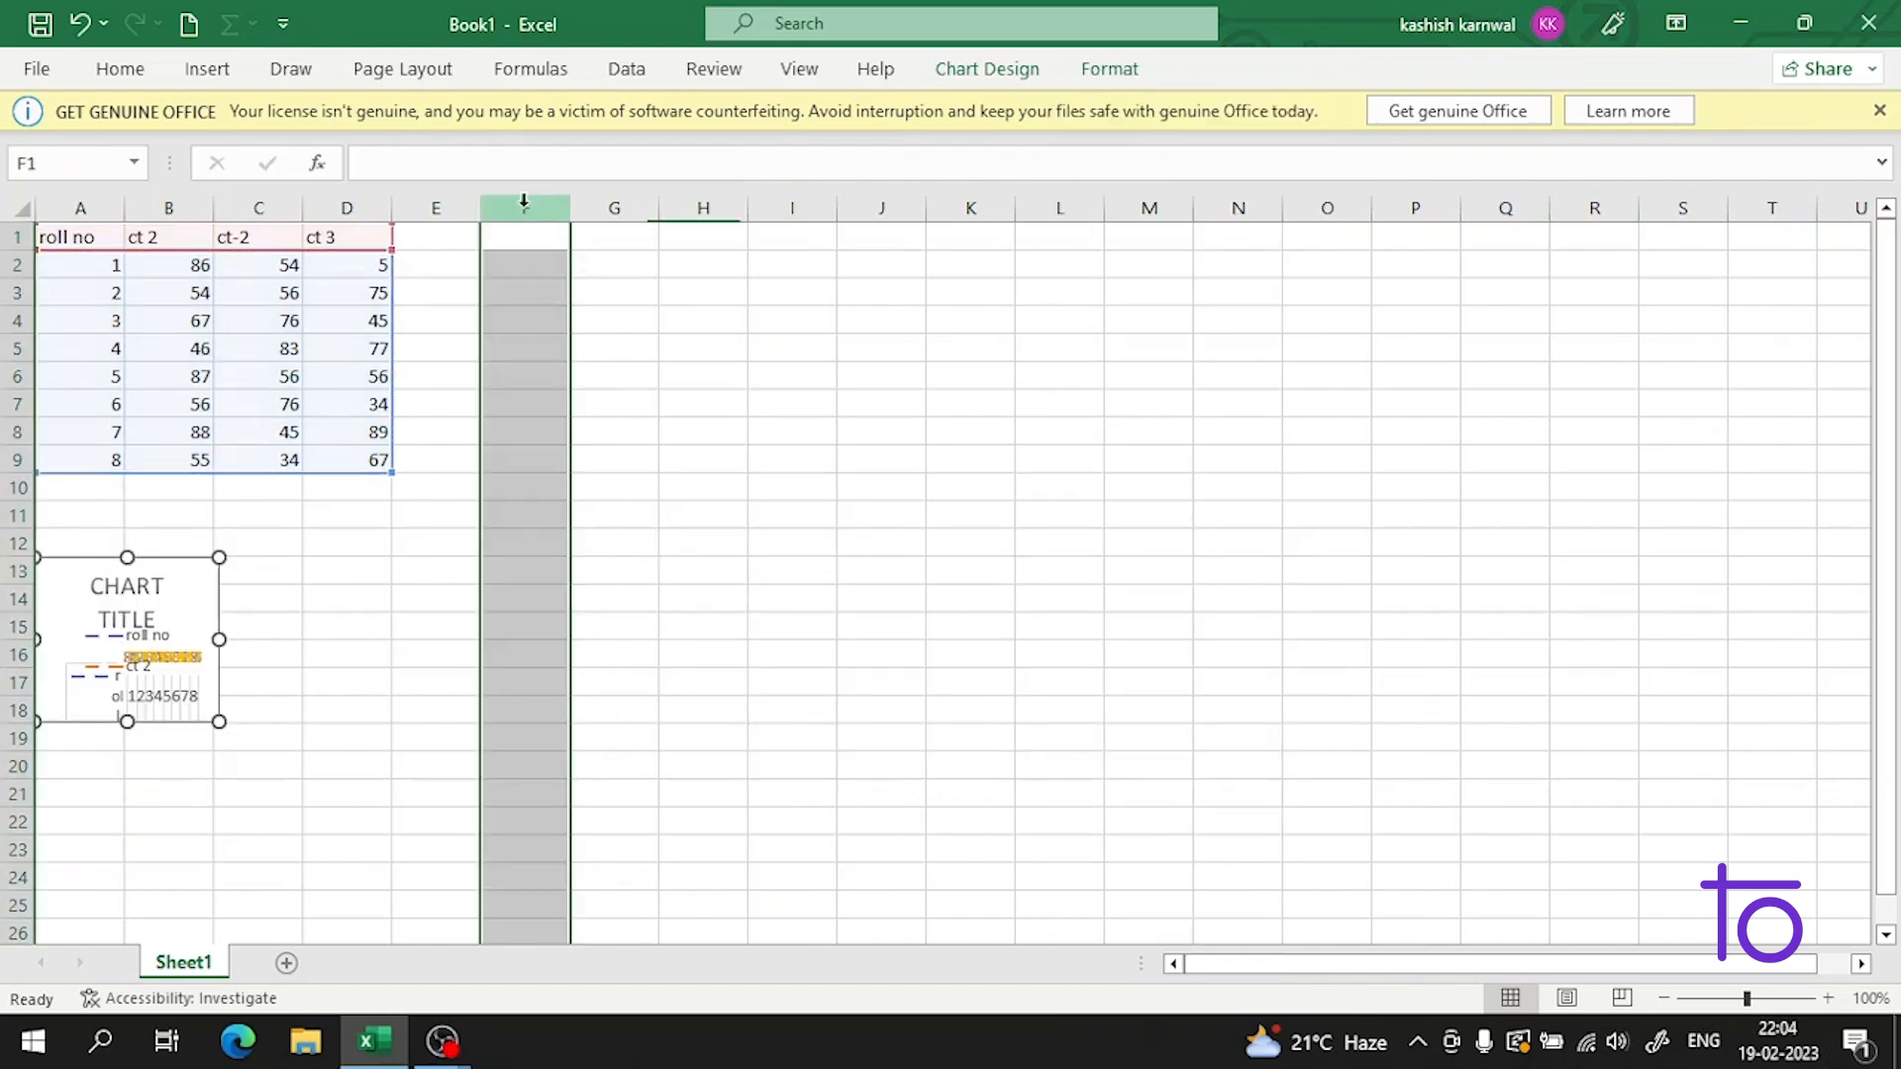
{"action": "left_click", "coordinate": [525, 320]}
Step: Insert a 3-D clustered bar chart from A1:D9 and move it below the table, with its upper edge near row 17
{"action": "left_click_drag", "start_coordinate": [100, 234], "coordinate": [381, 459]}
{"action": "left_click", "coordinate": [206, 69]}
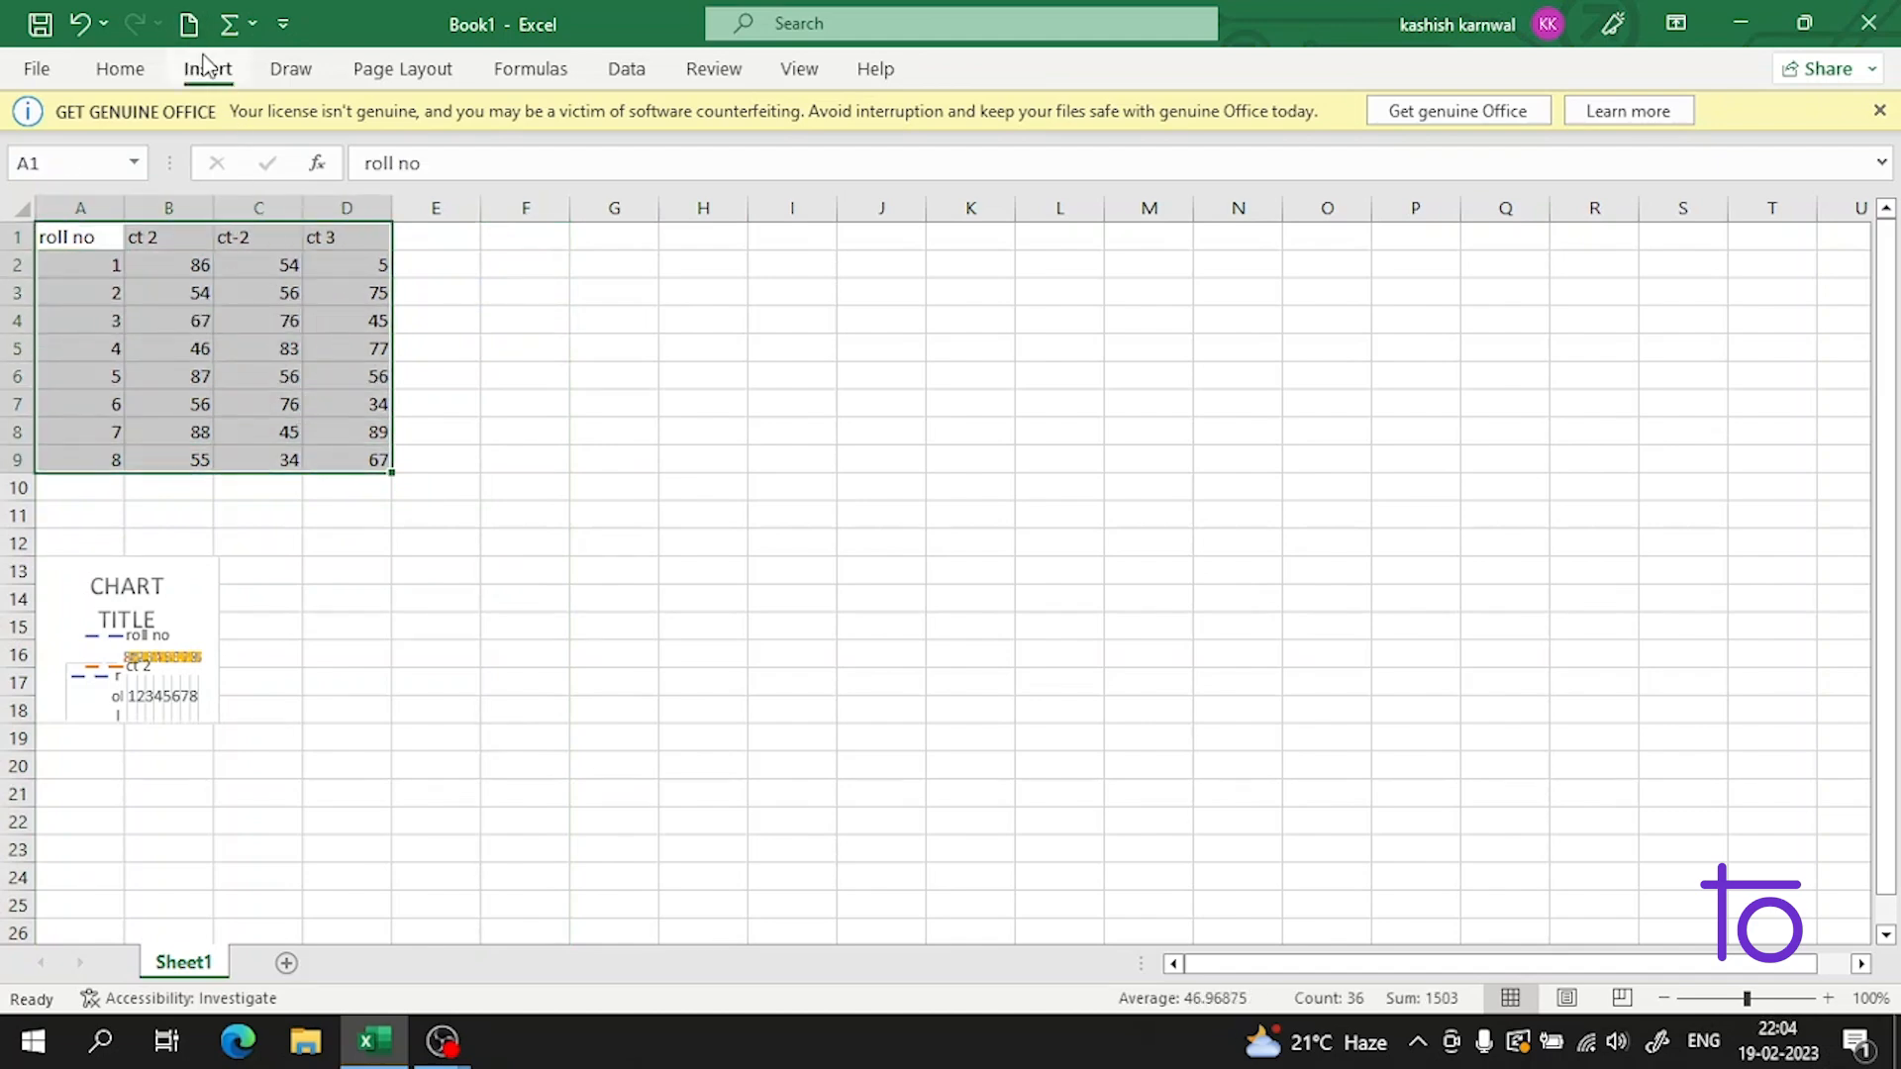
{"action": "left_click", "coordinate": [745, 109]}
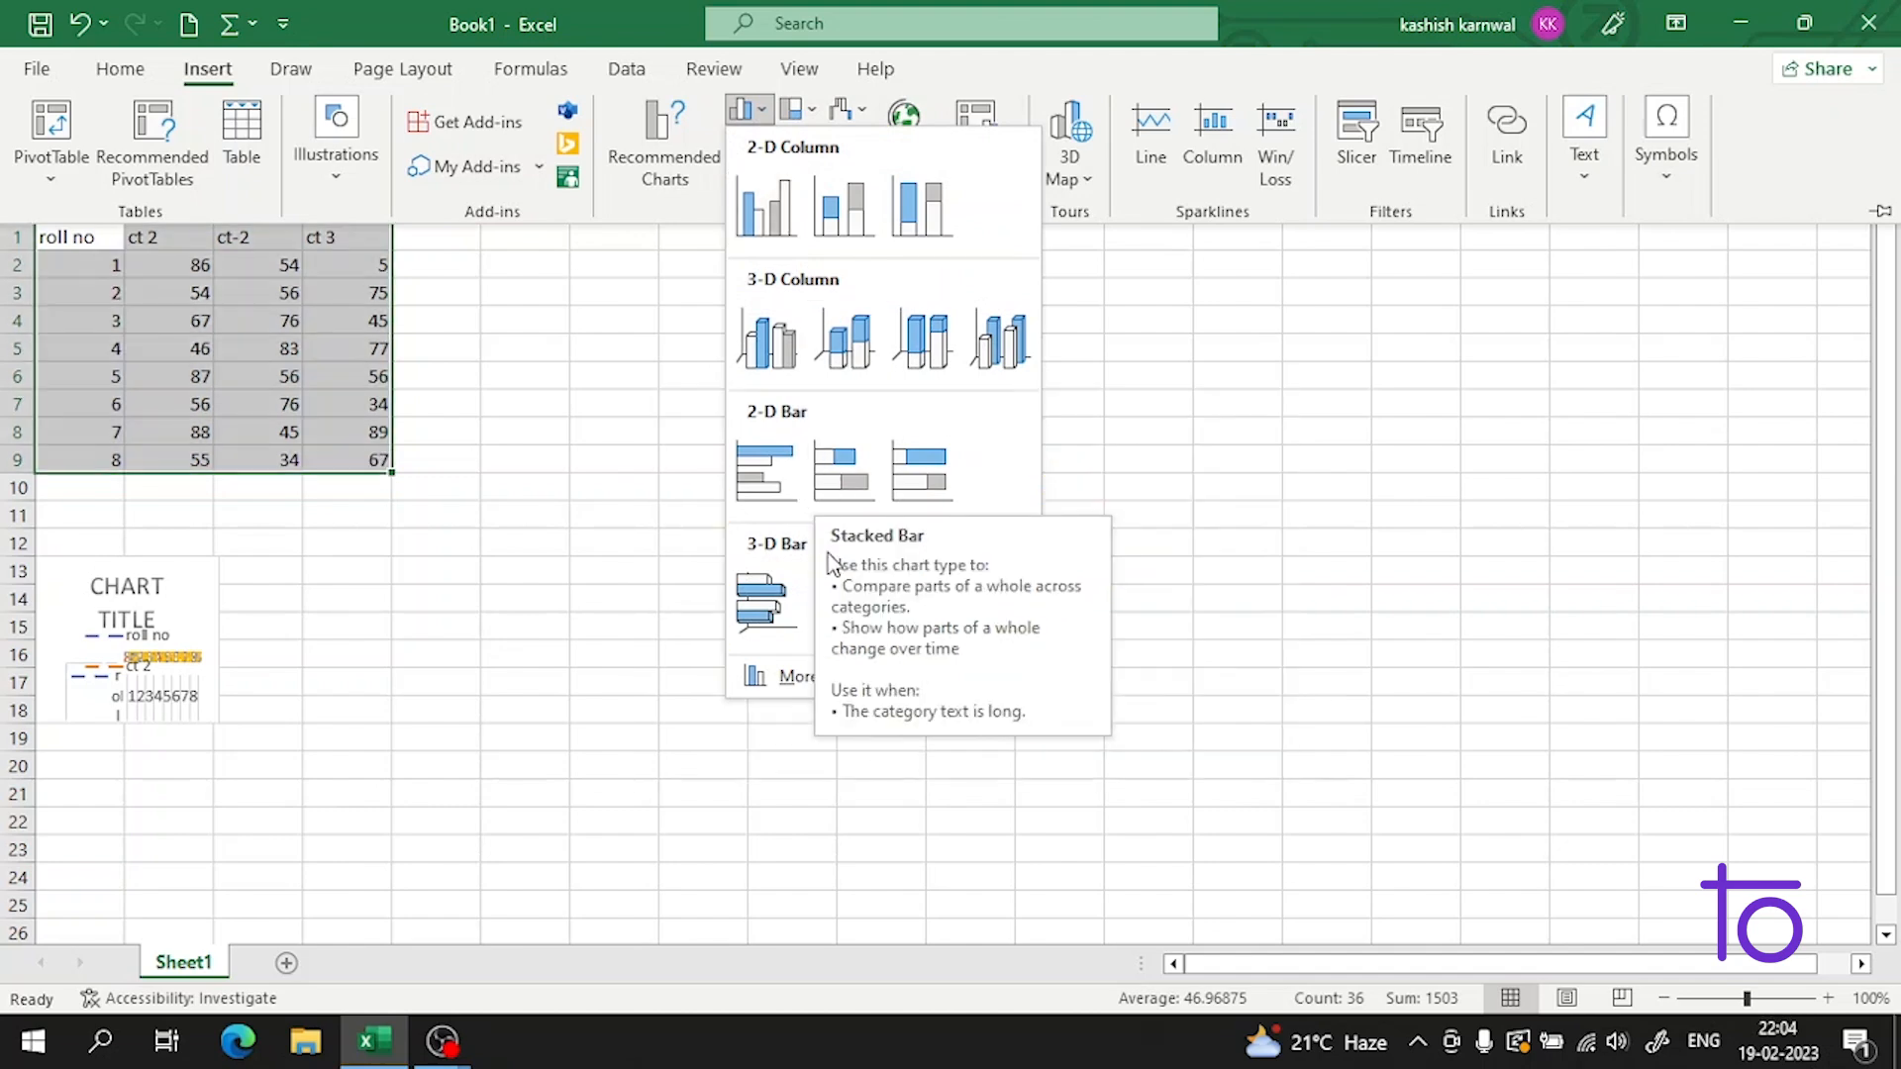
{"action": "left_click", "coordinate": [784, 609]}
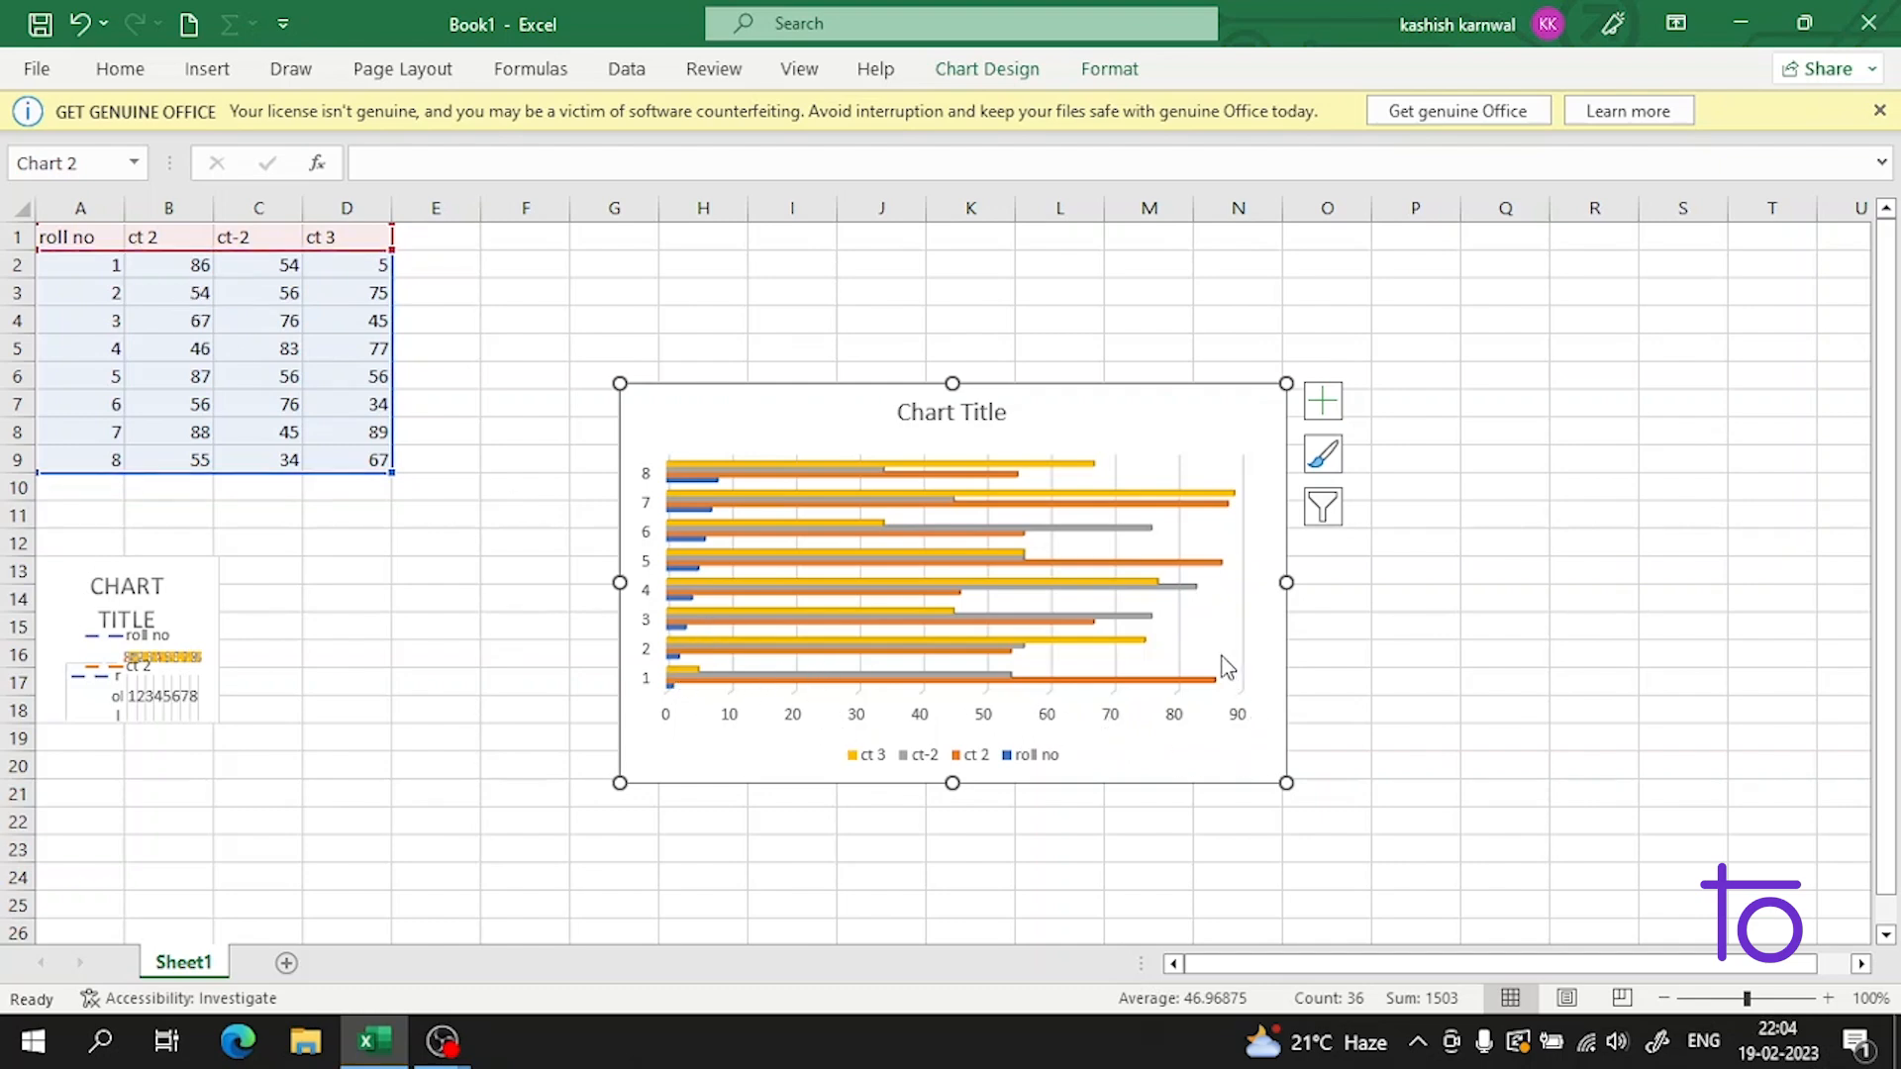
{"action": "left_click_drag", "start_coordinate": [942, 429], "coordinate": [434, 733]}
Step: Preview the recommended Funnel chart and change the bar chart to the recommended 100% Stacked Bar type
{"action": "left_click", "coordinate": [207, 68]}
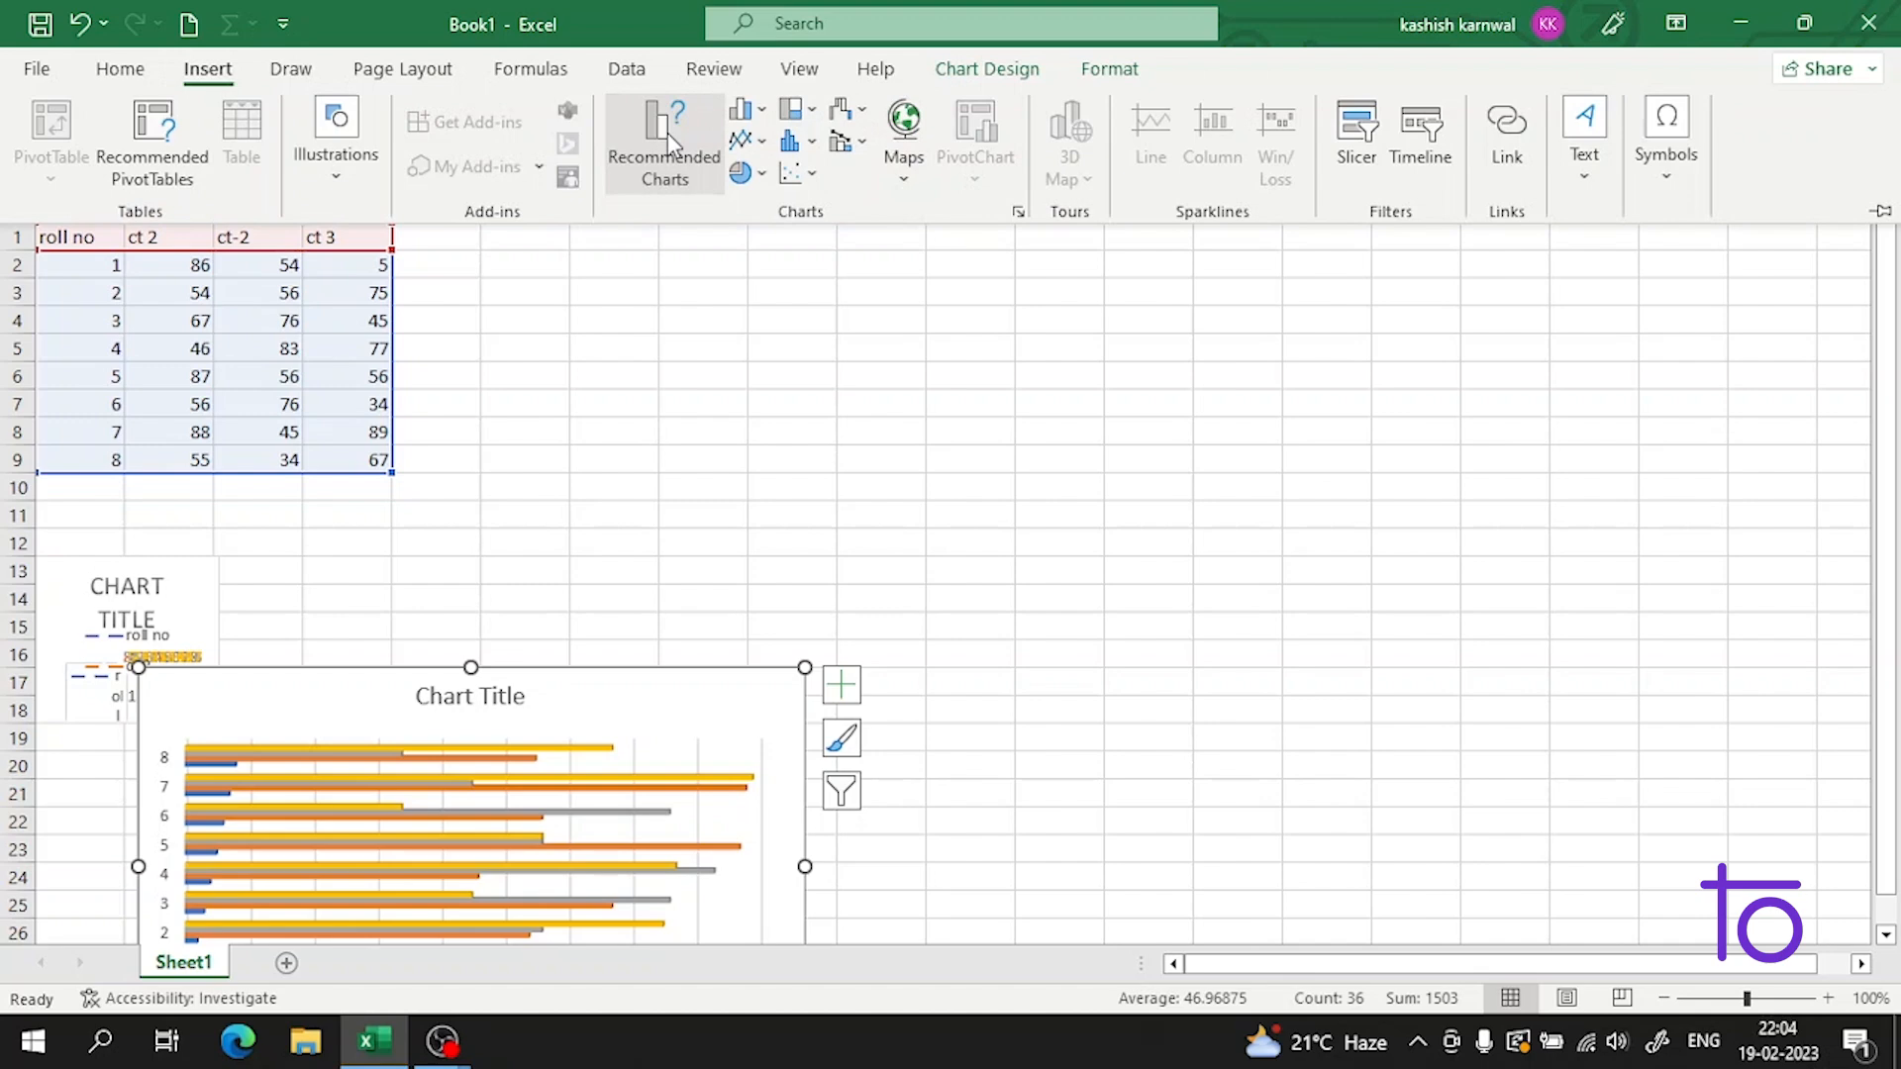
{"action": "left_click", "coordinate": [668, 133]}
{"action": "scroll", "coordinate": [661, 478], "scroll_direction": "down", "scroll_amount": 5}
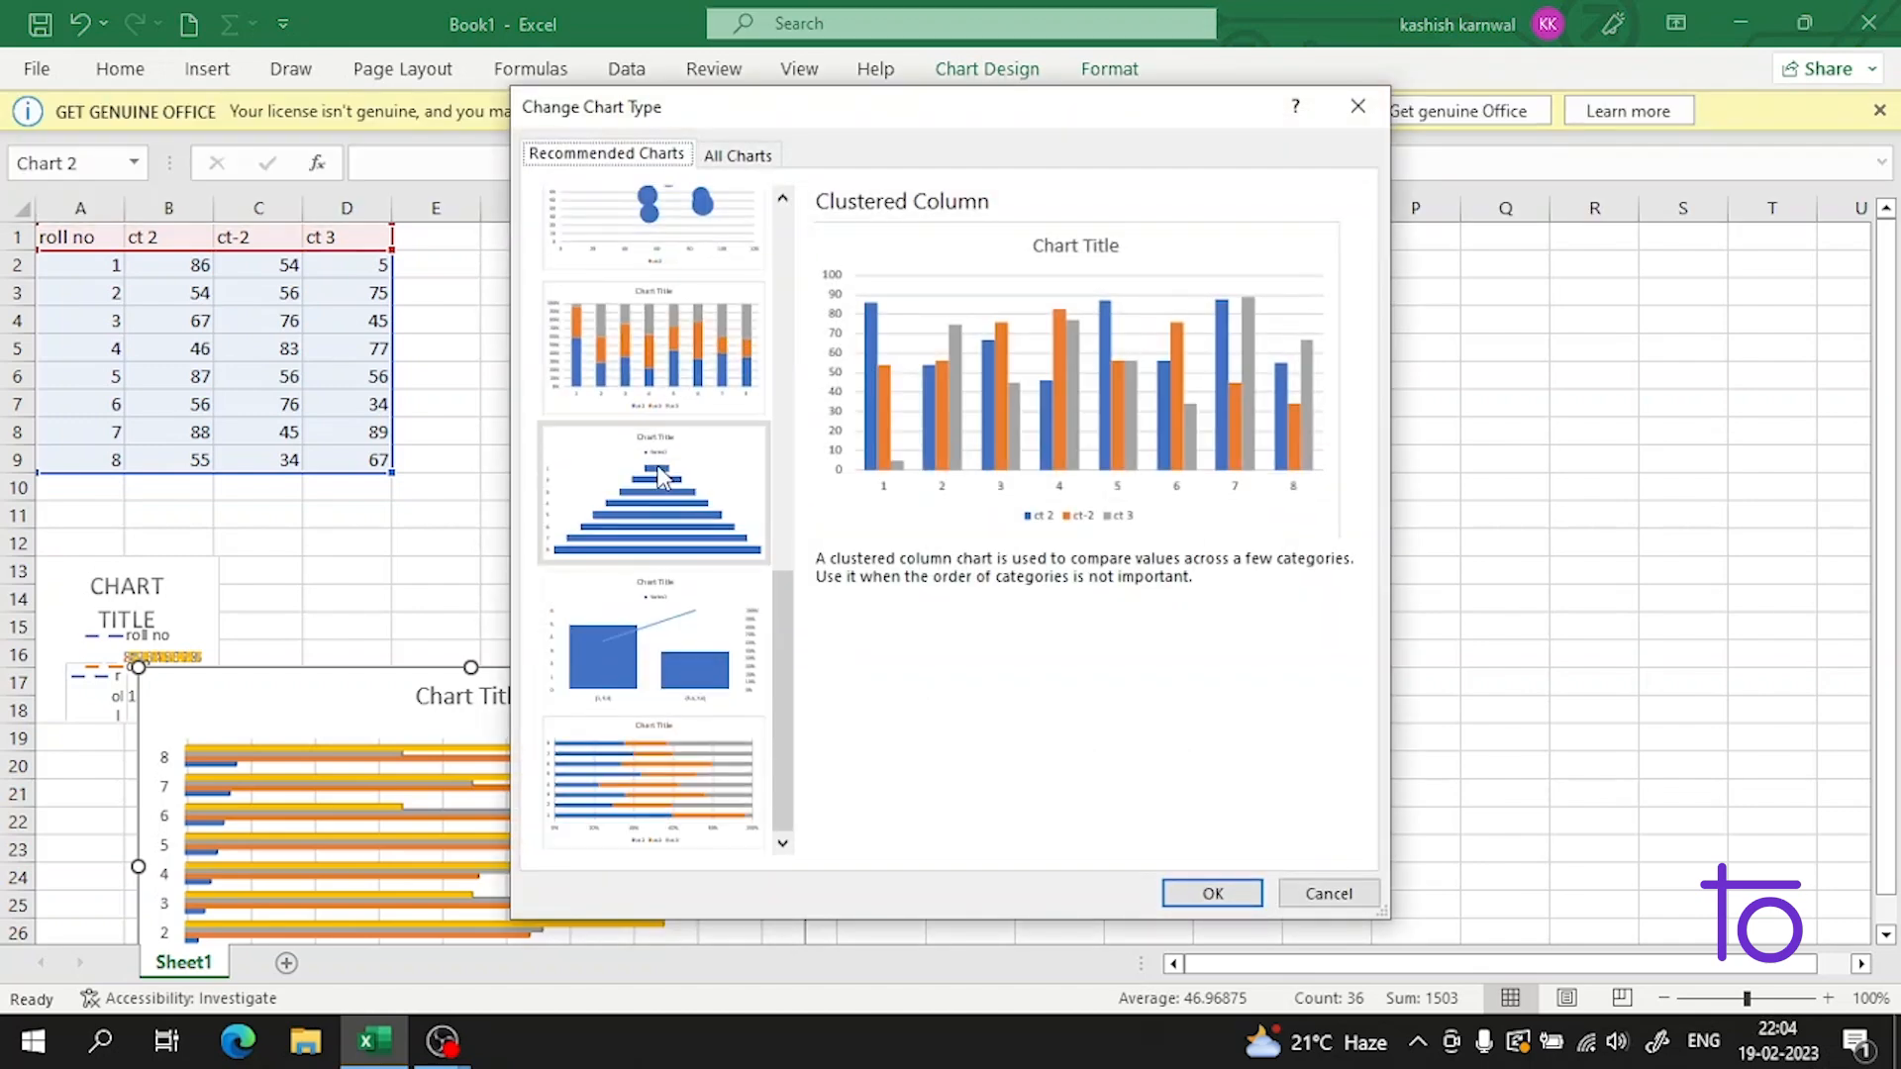
{"action": "left_click", "coordinate": [652, 503]}
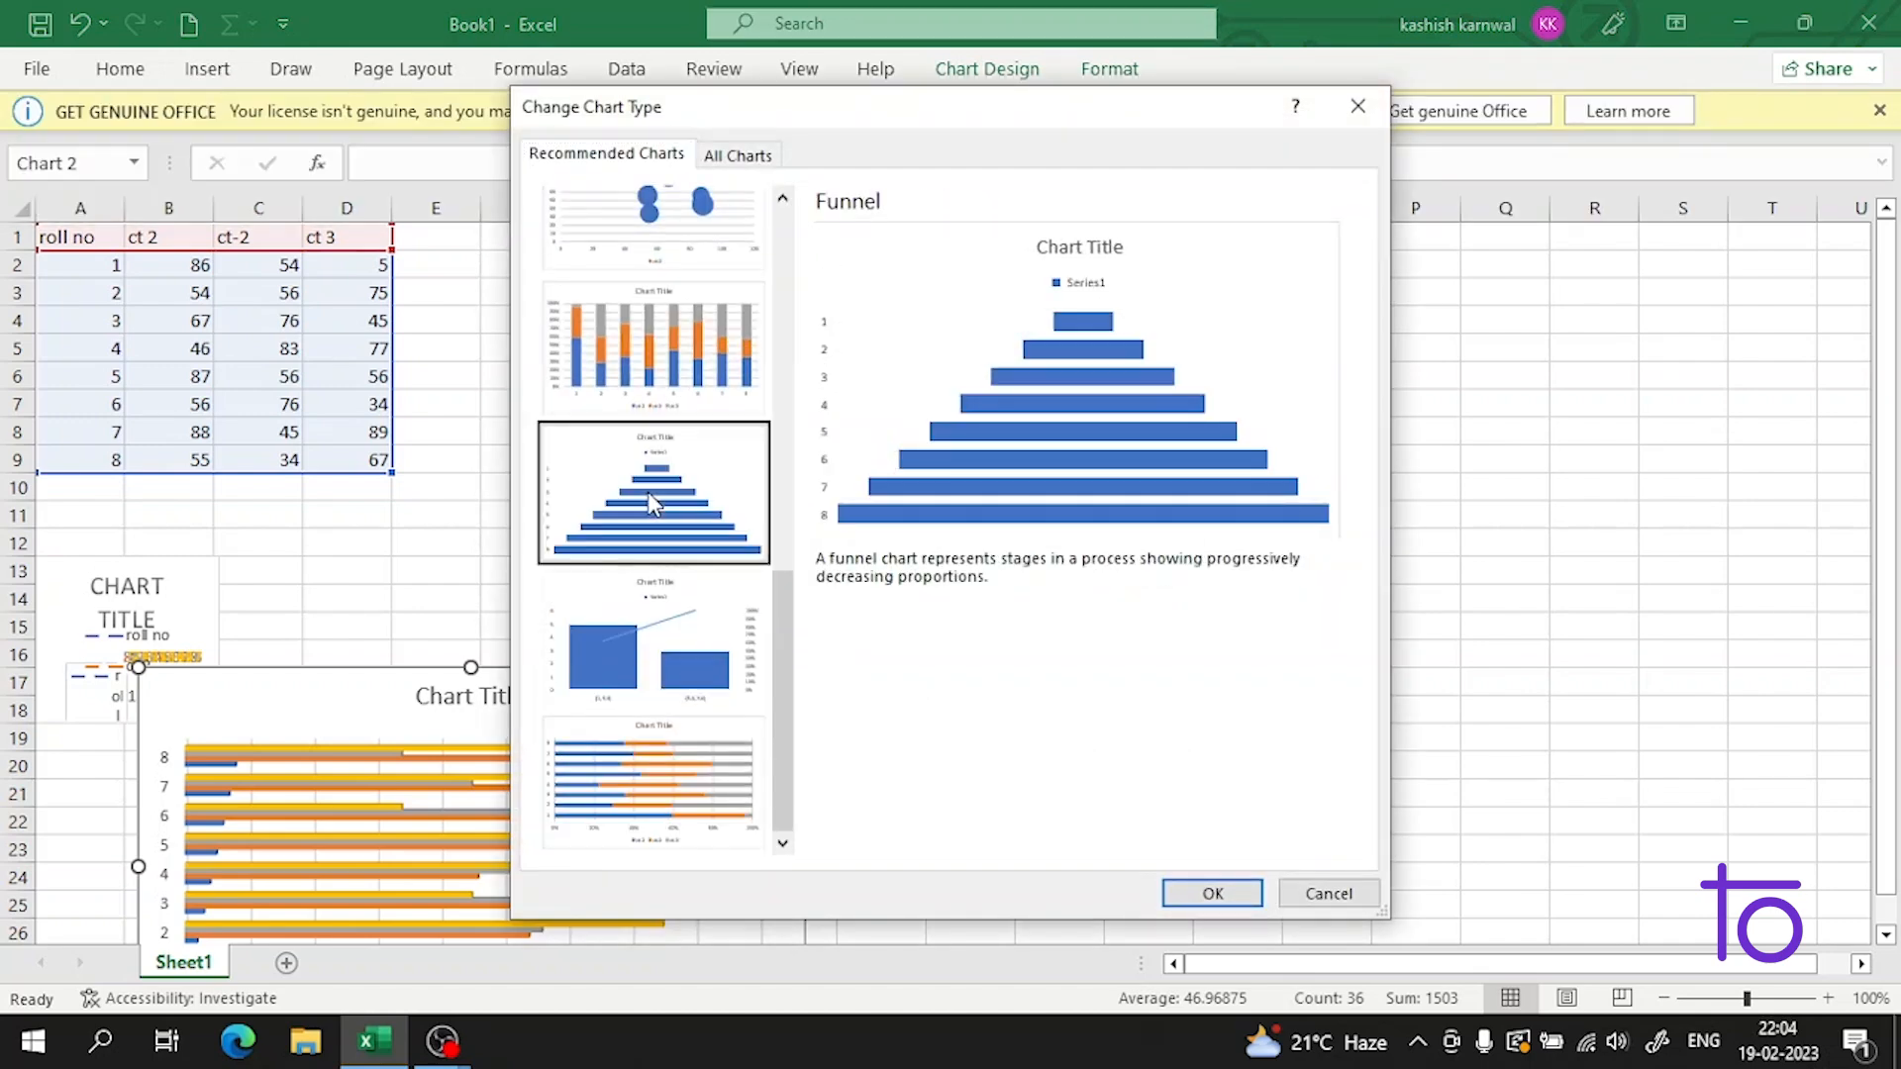
{"action": "left_click", "coordinate": [658, 764]}
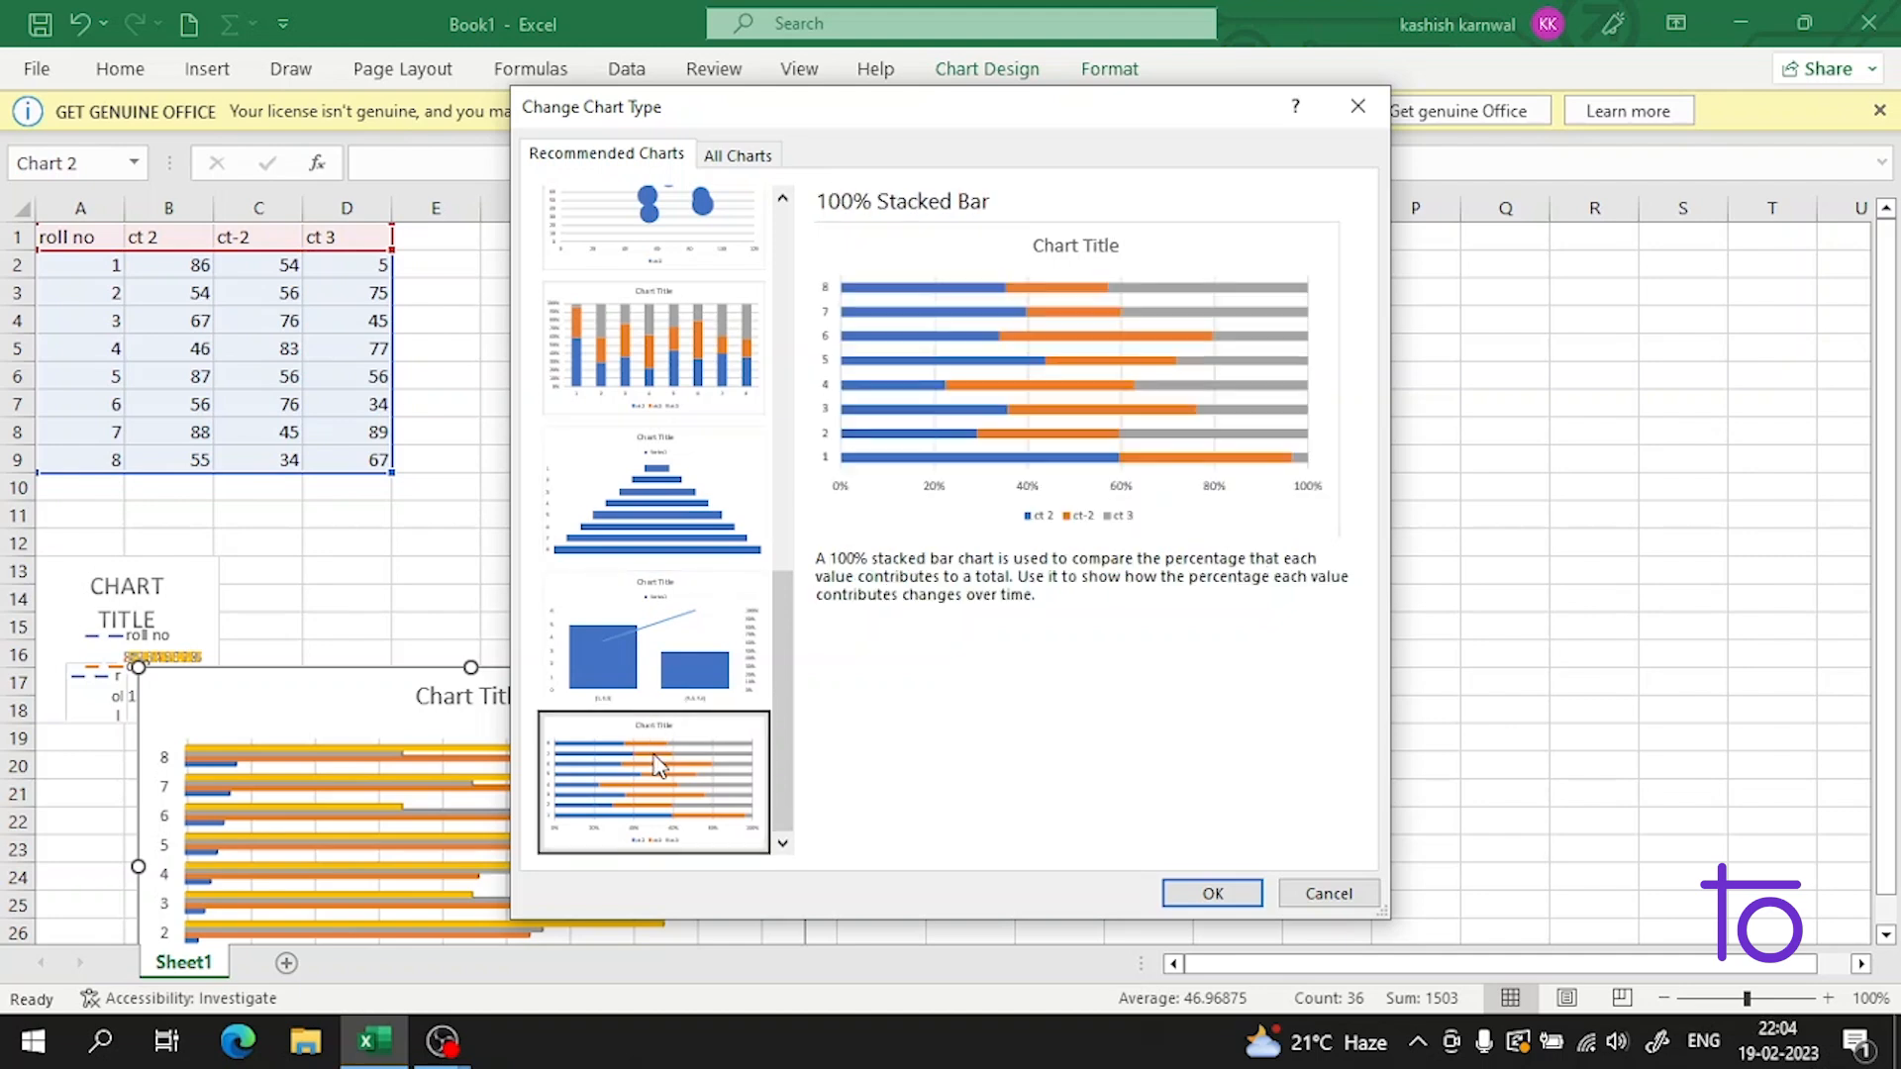
{"action": "left_click", "coordinate": [1178, 896]}
Step: Move the stacked bar chart's plot area up over its title and select the ct-2 series
{"action": "left_click_drag", "start_coordinate": [667, 789], "coordinate": [996, 630]}
{"action": "left_click", "coordinate": [566, 740]}
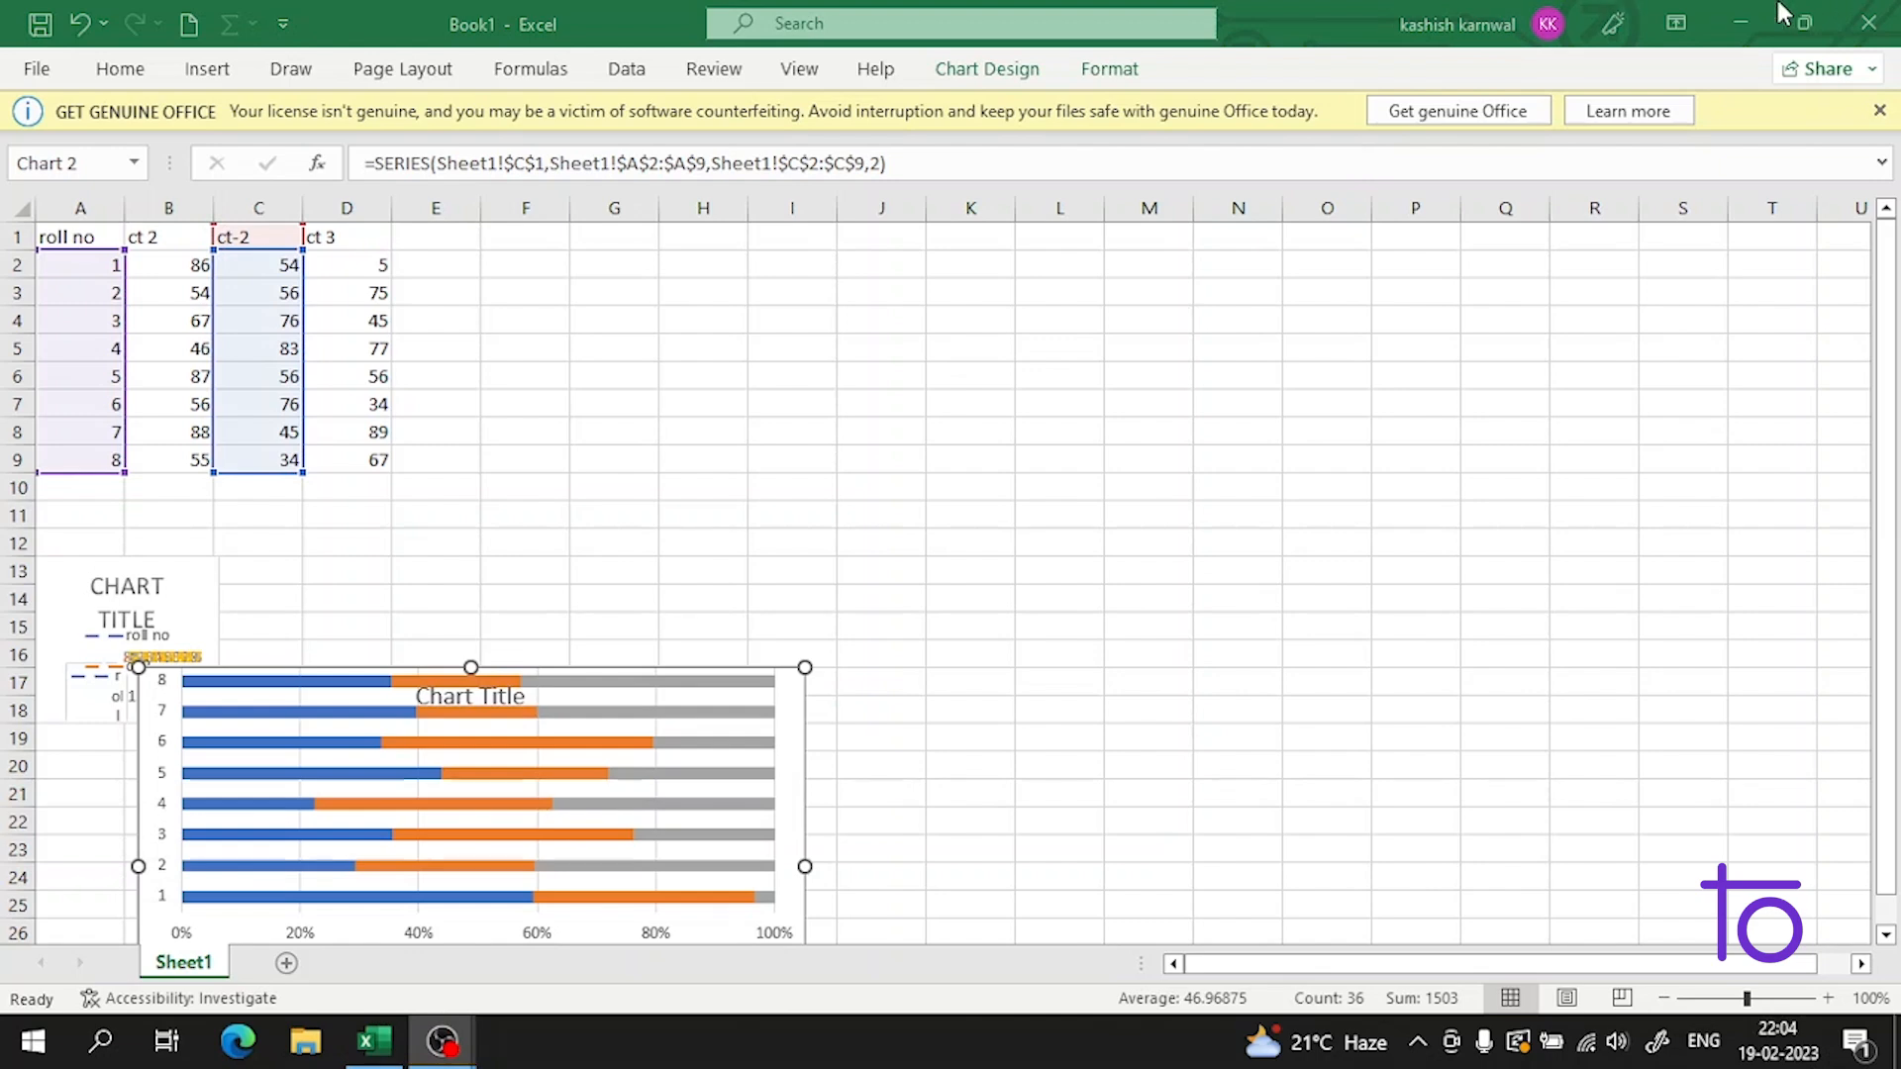
{"action": "left_click", "coordinate": [1724, 6]}
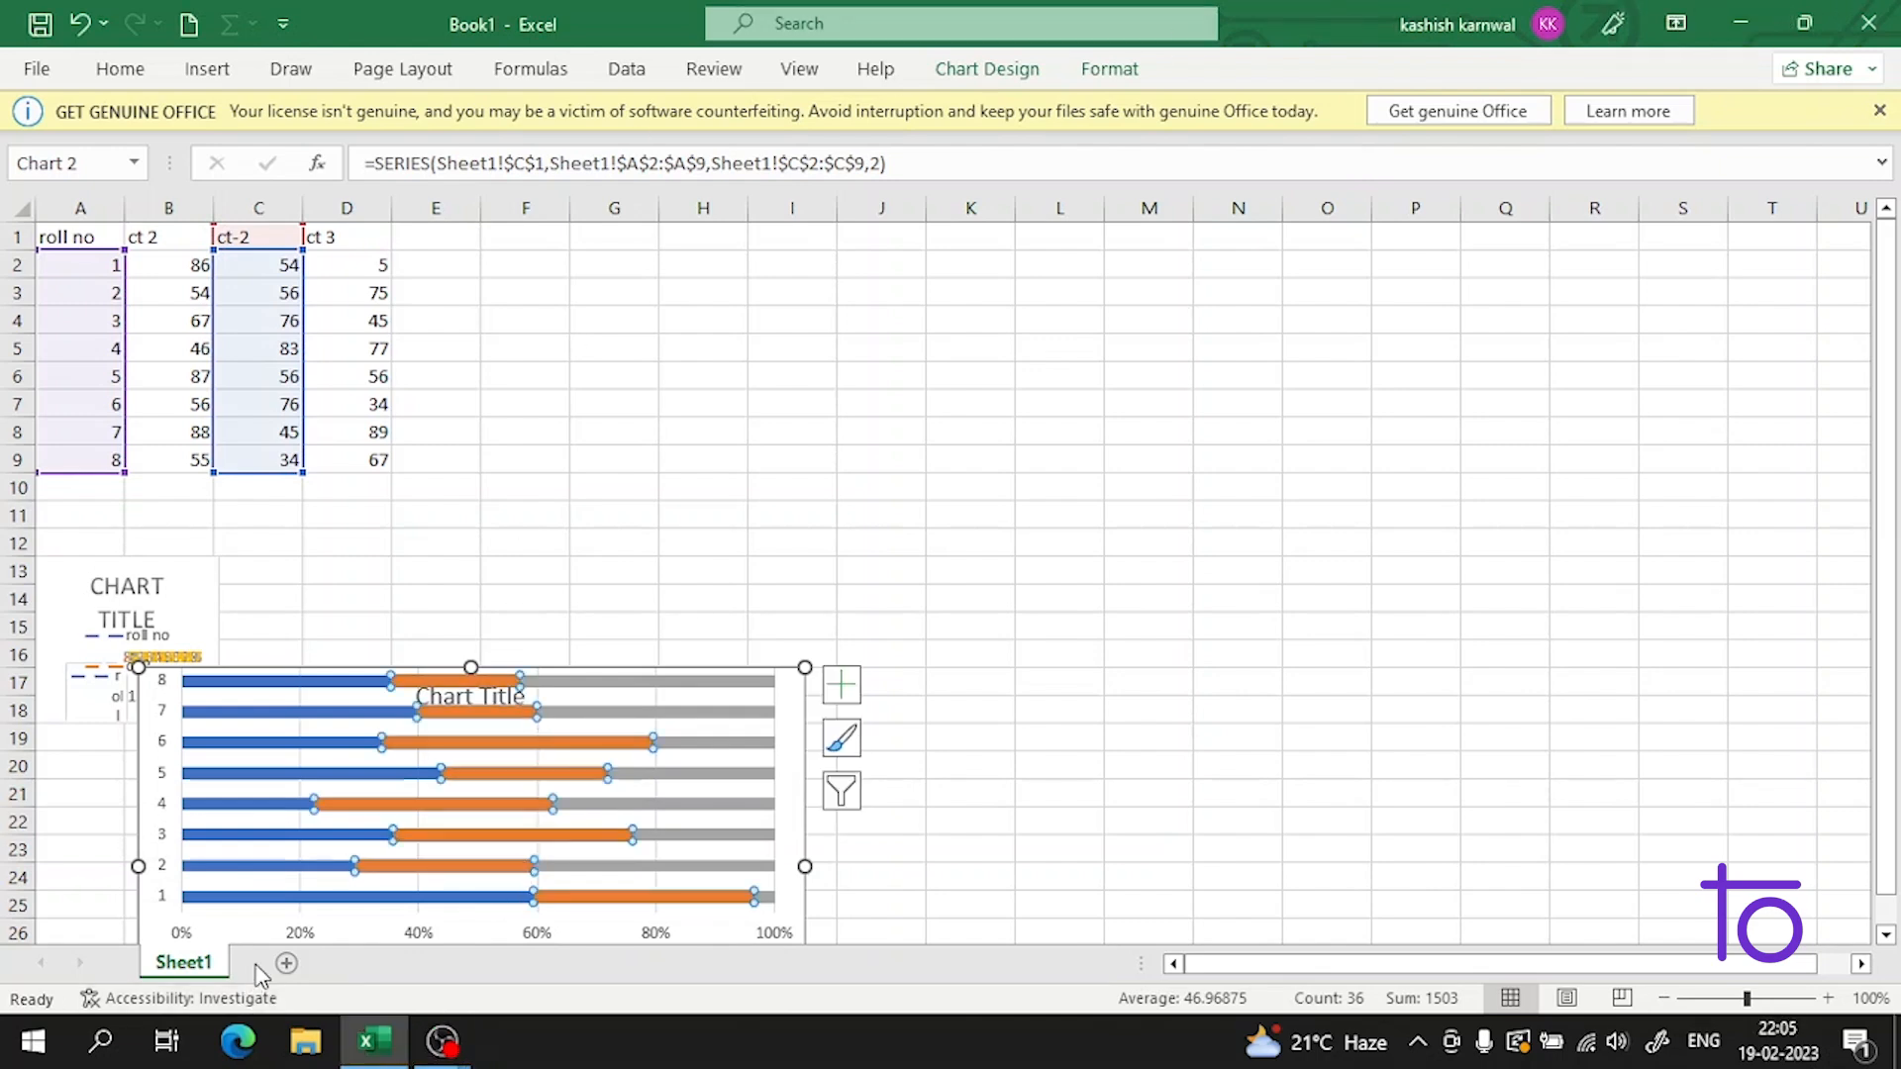
Step: Add a new worksheet and enter the header "name" in A1 with three people's first names in A2:A4
{"action": "left_click", "coordinate": [286, 962]}
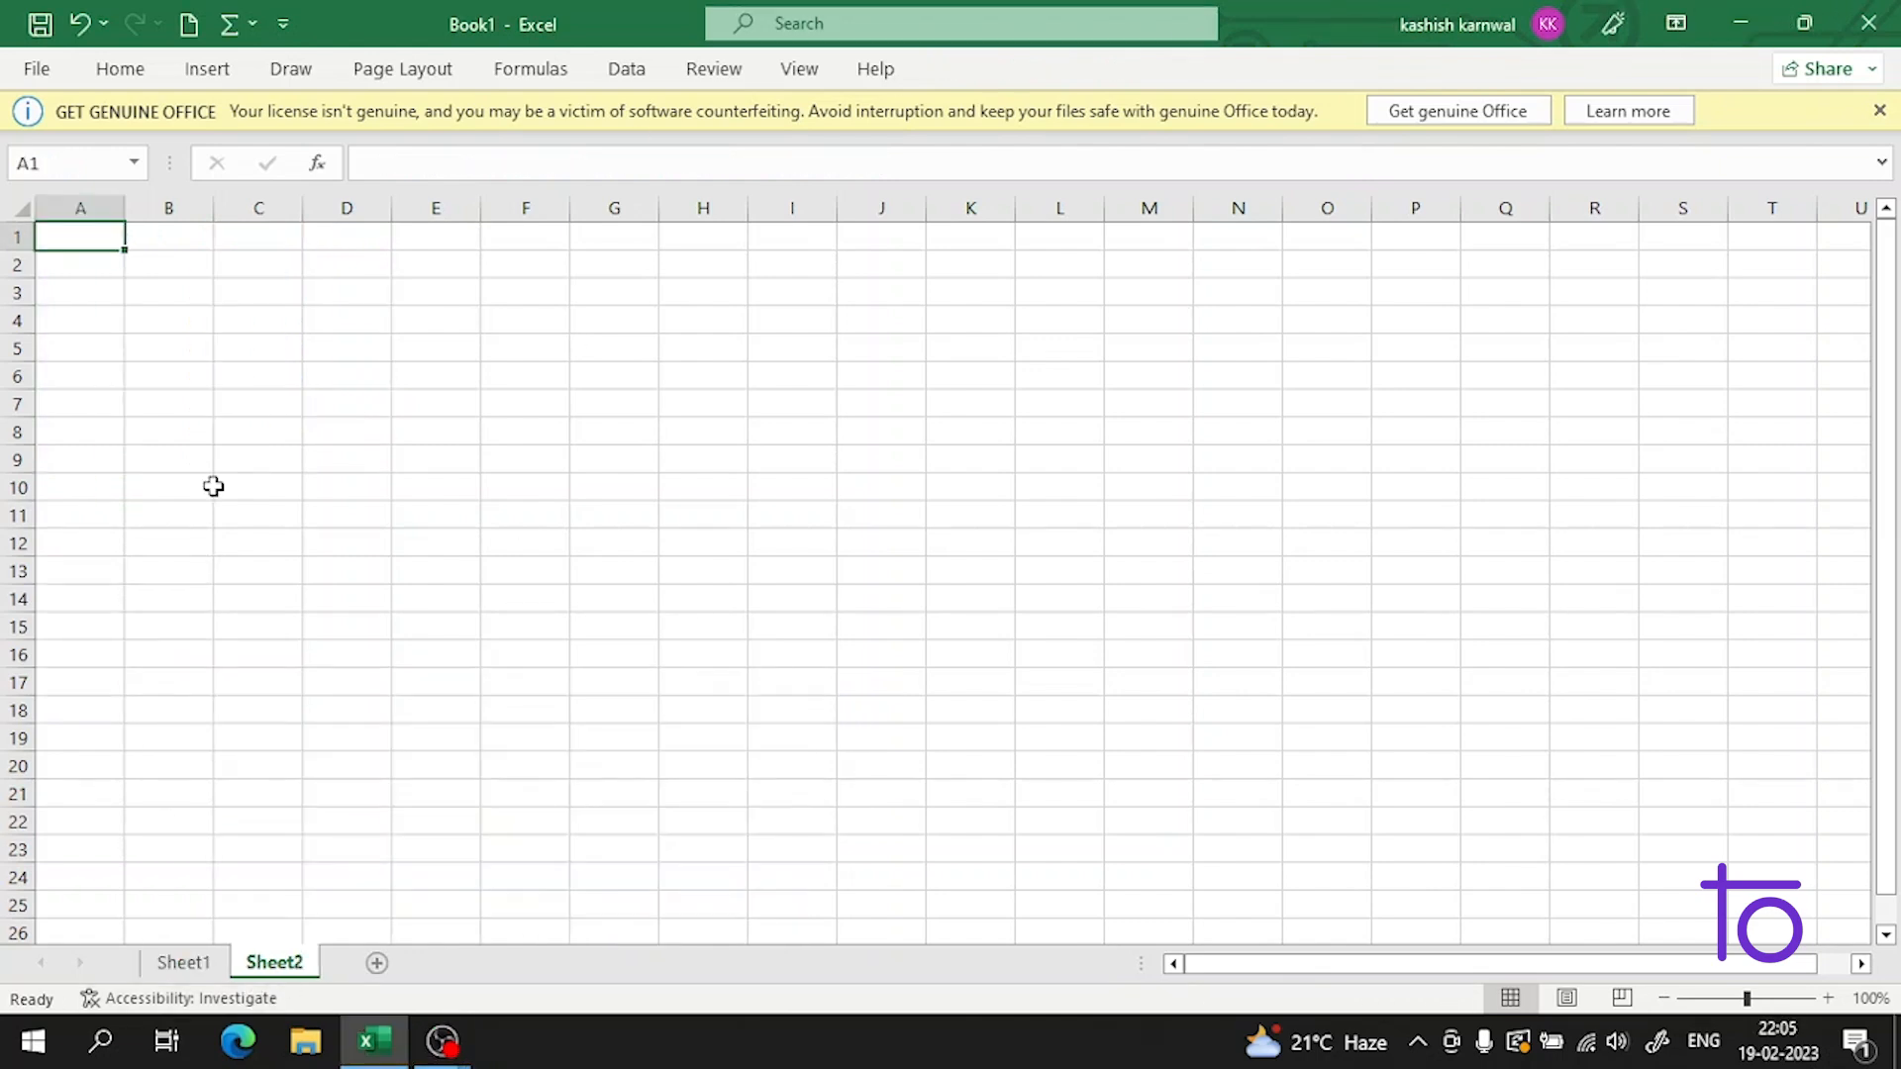
{"action": "double_click", "coordinate": [113, 236]}
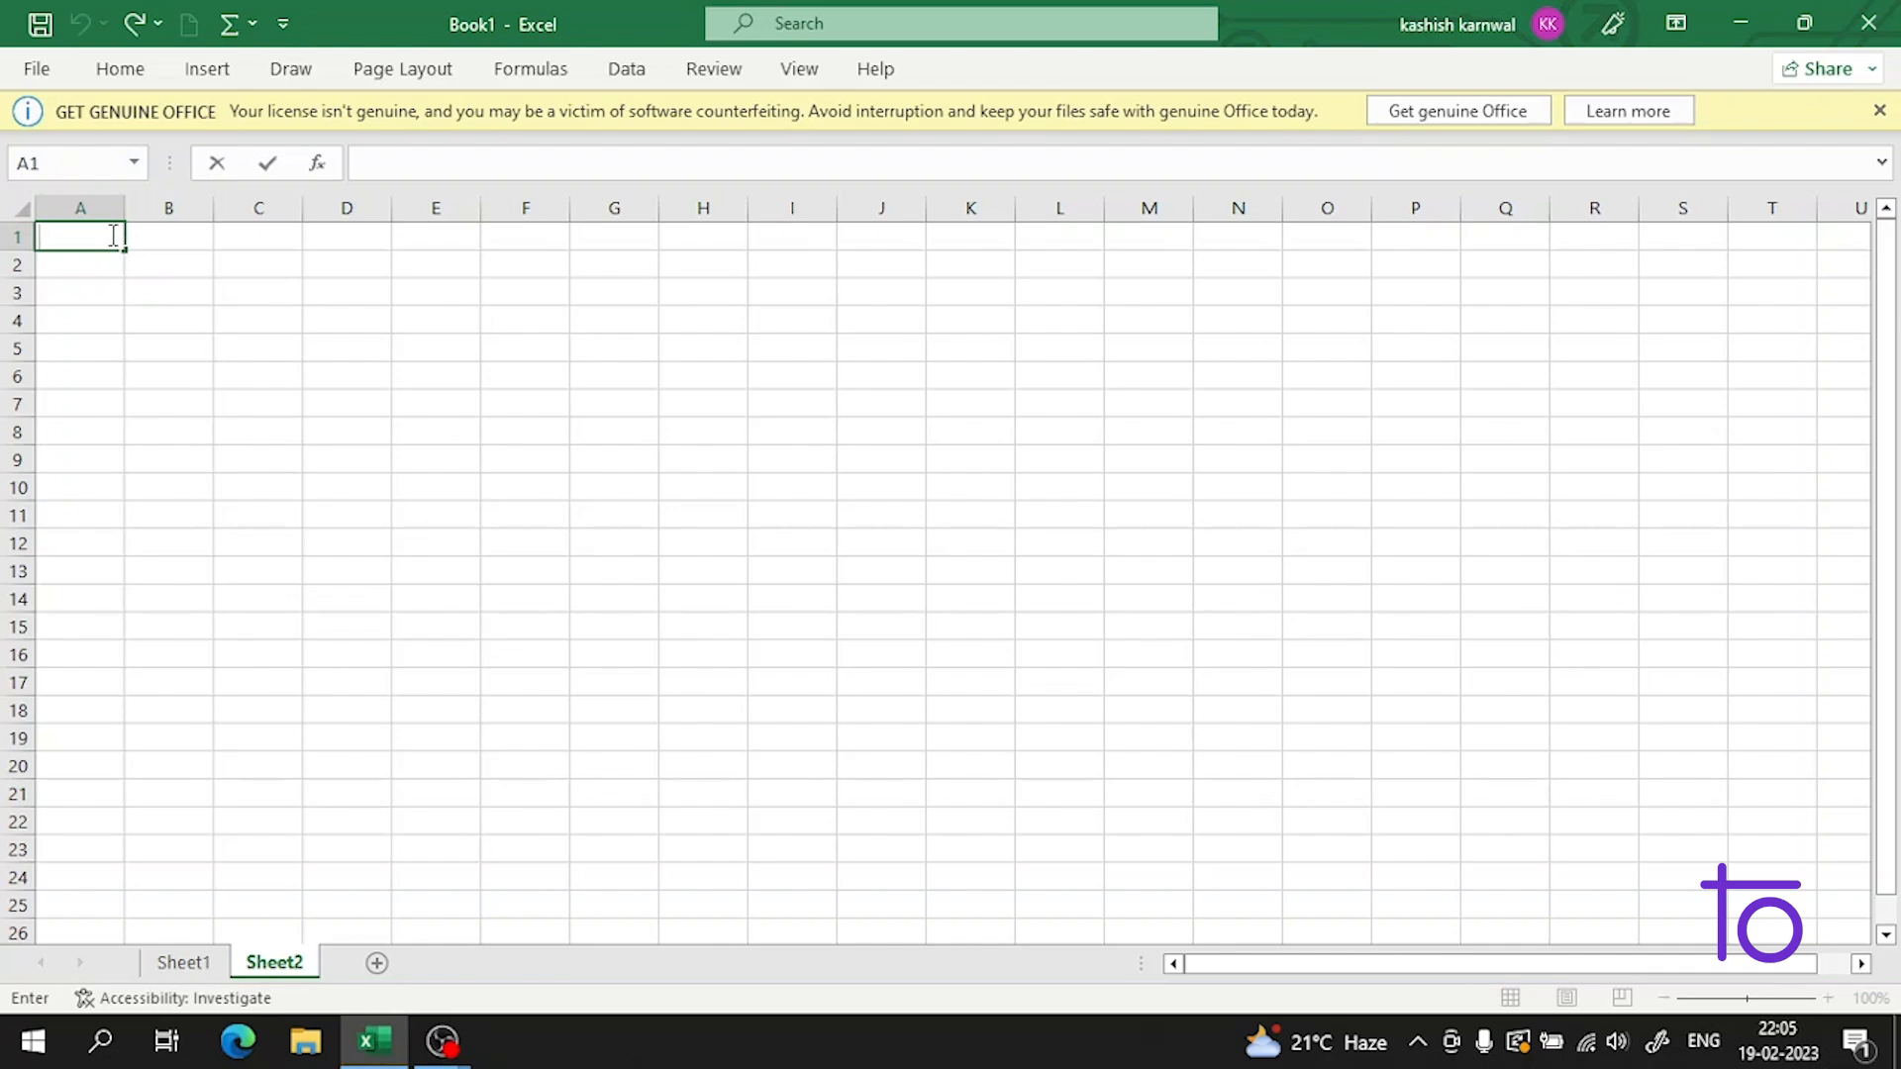
{"action": "type", "text": "name"}
{"action": "key", "text": "ctrl+Return"}
{"action": "key", "text": "Down"}
{"action": "type", "text": "raj"}
{"action": "key", "text": "Return"}
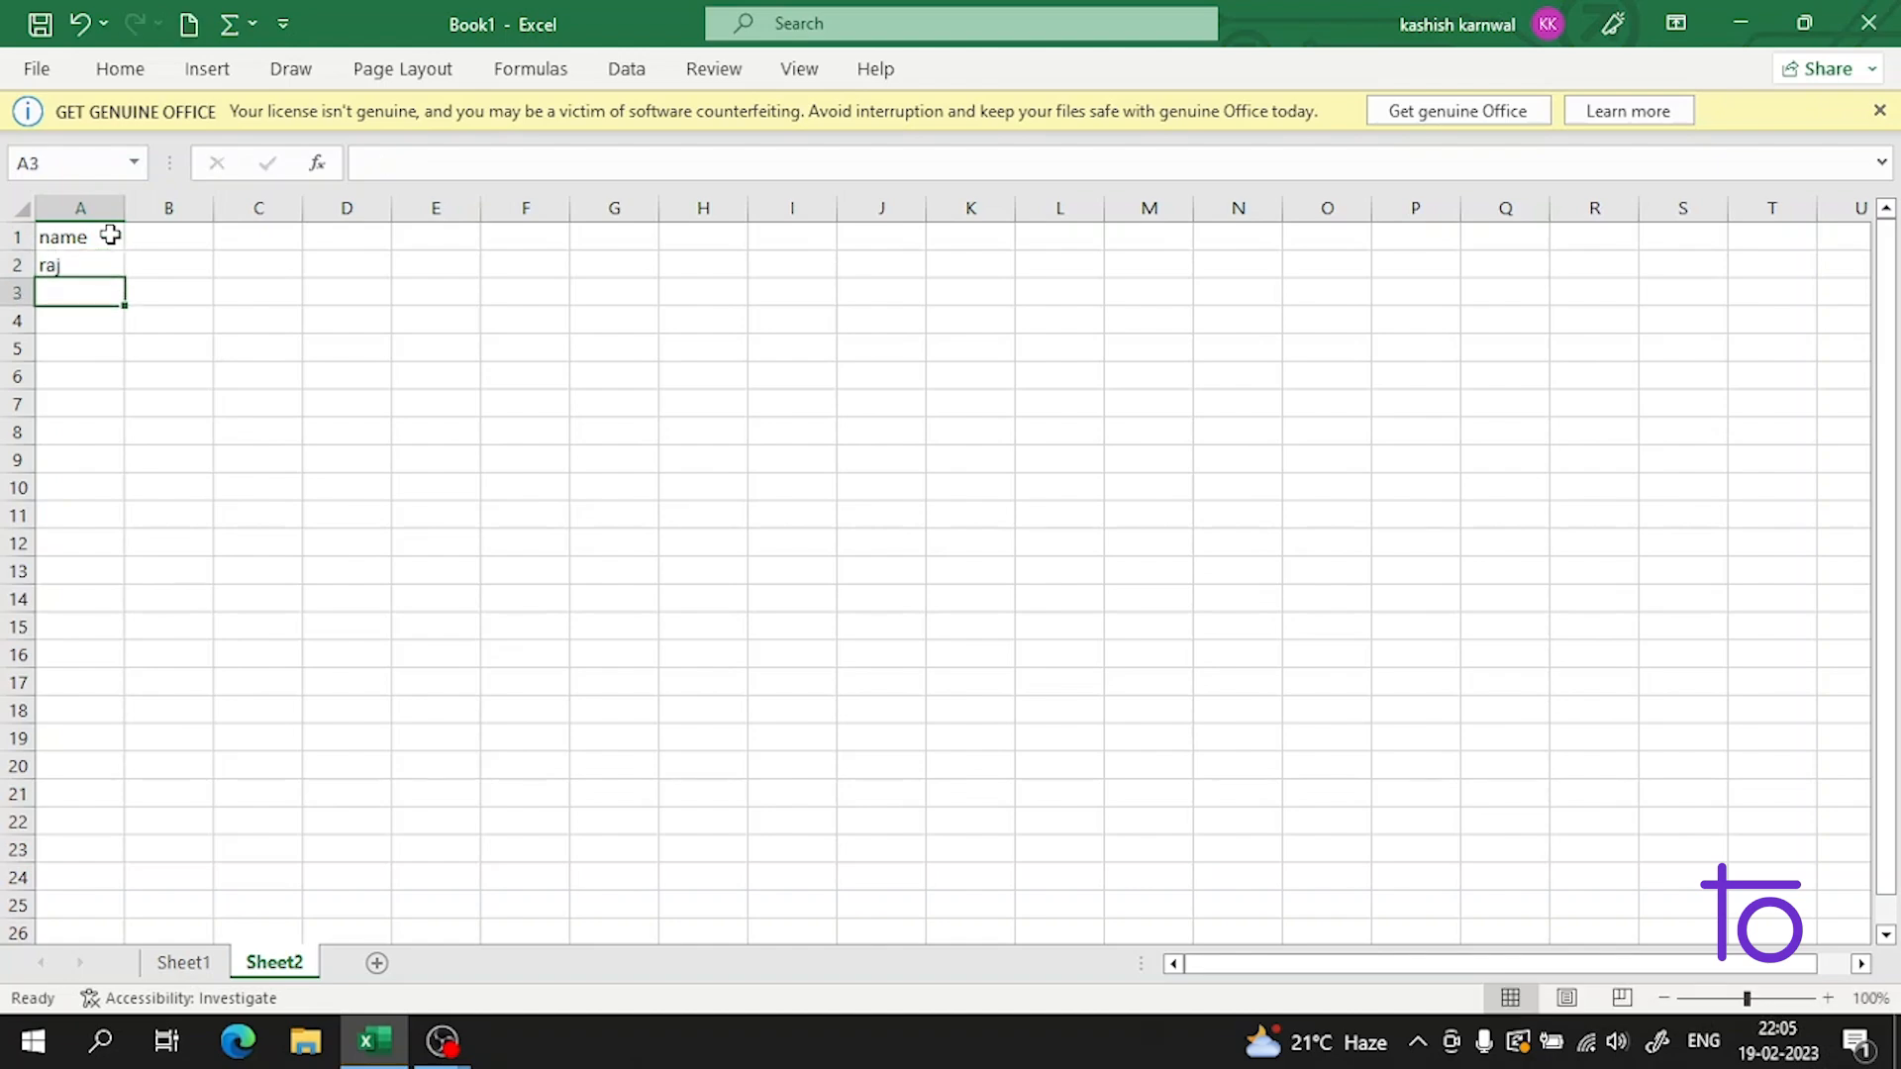
{"action": "type", "text": "d"}
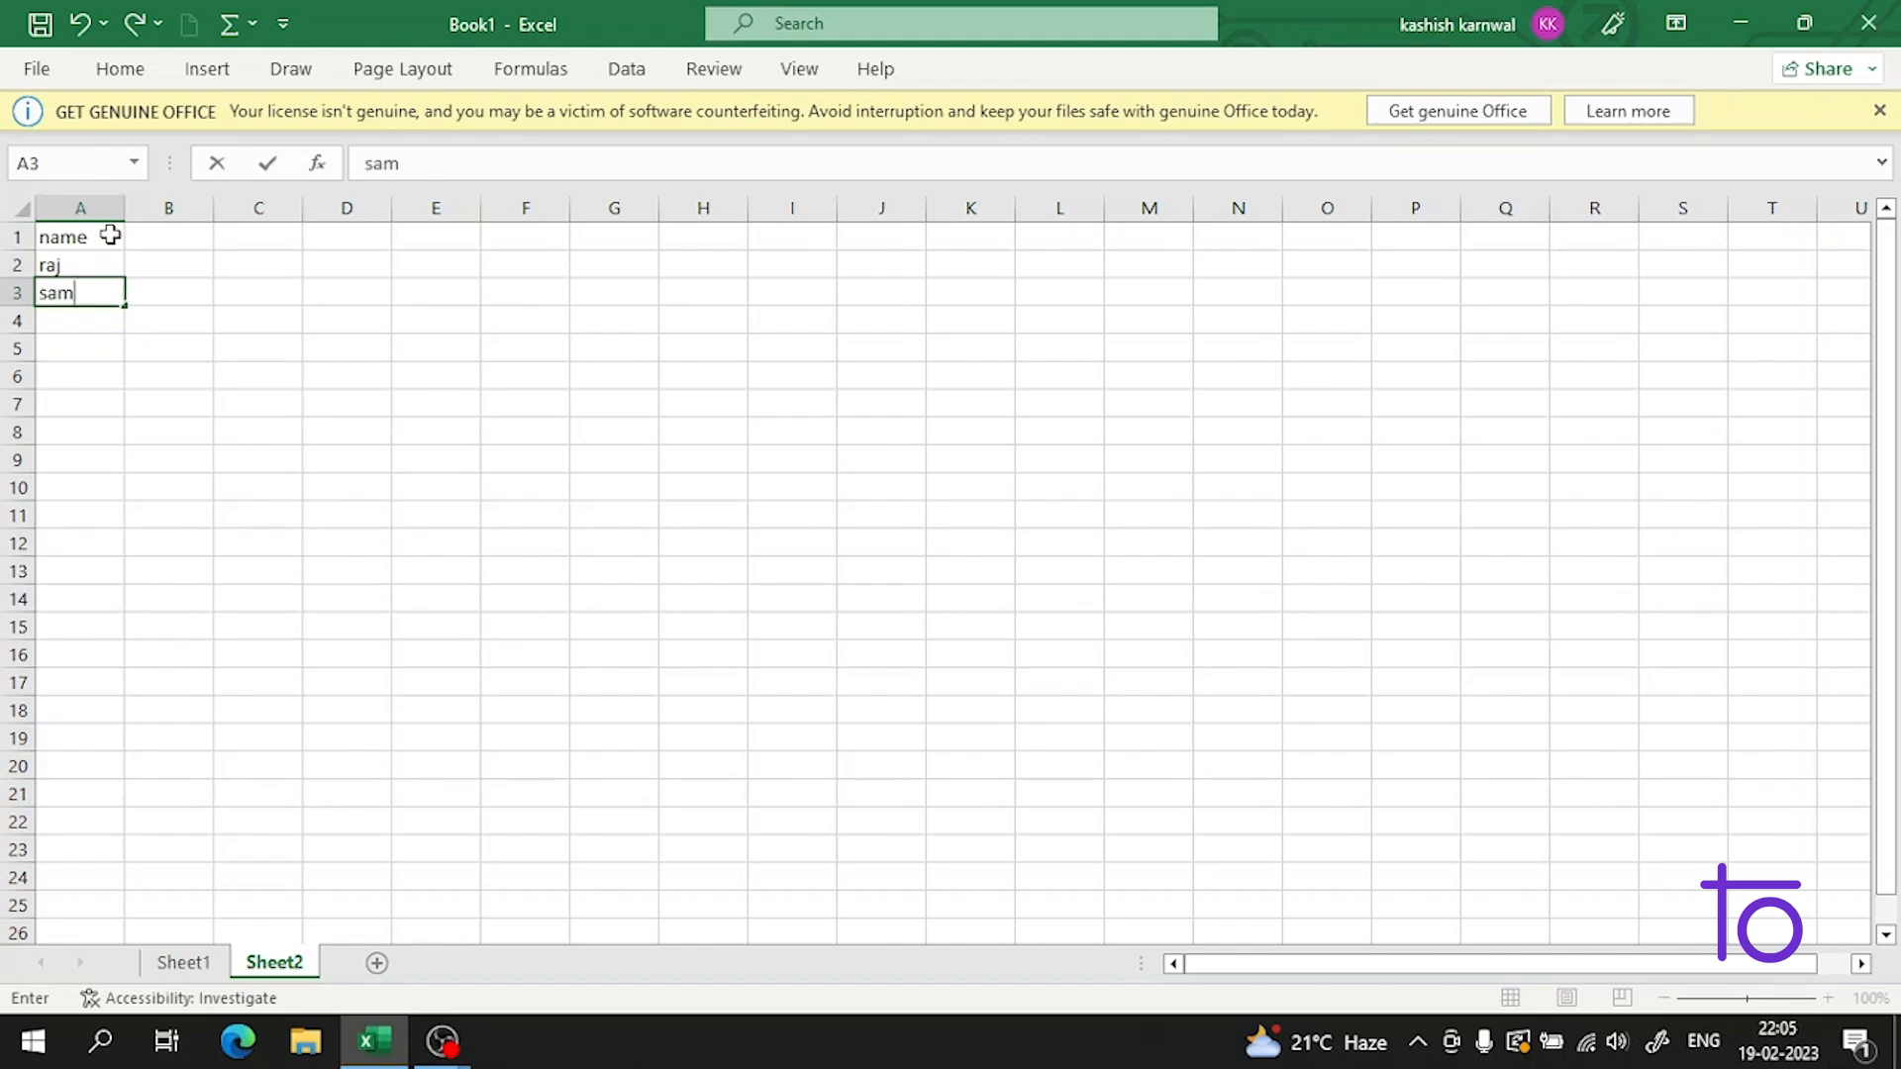
{"action": "key", "text": "Return"}
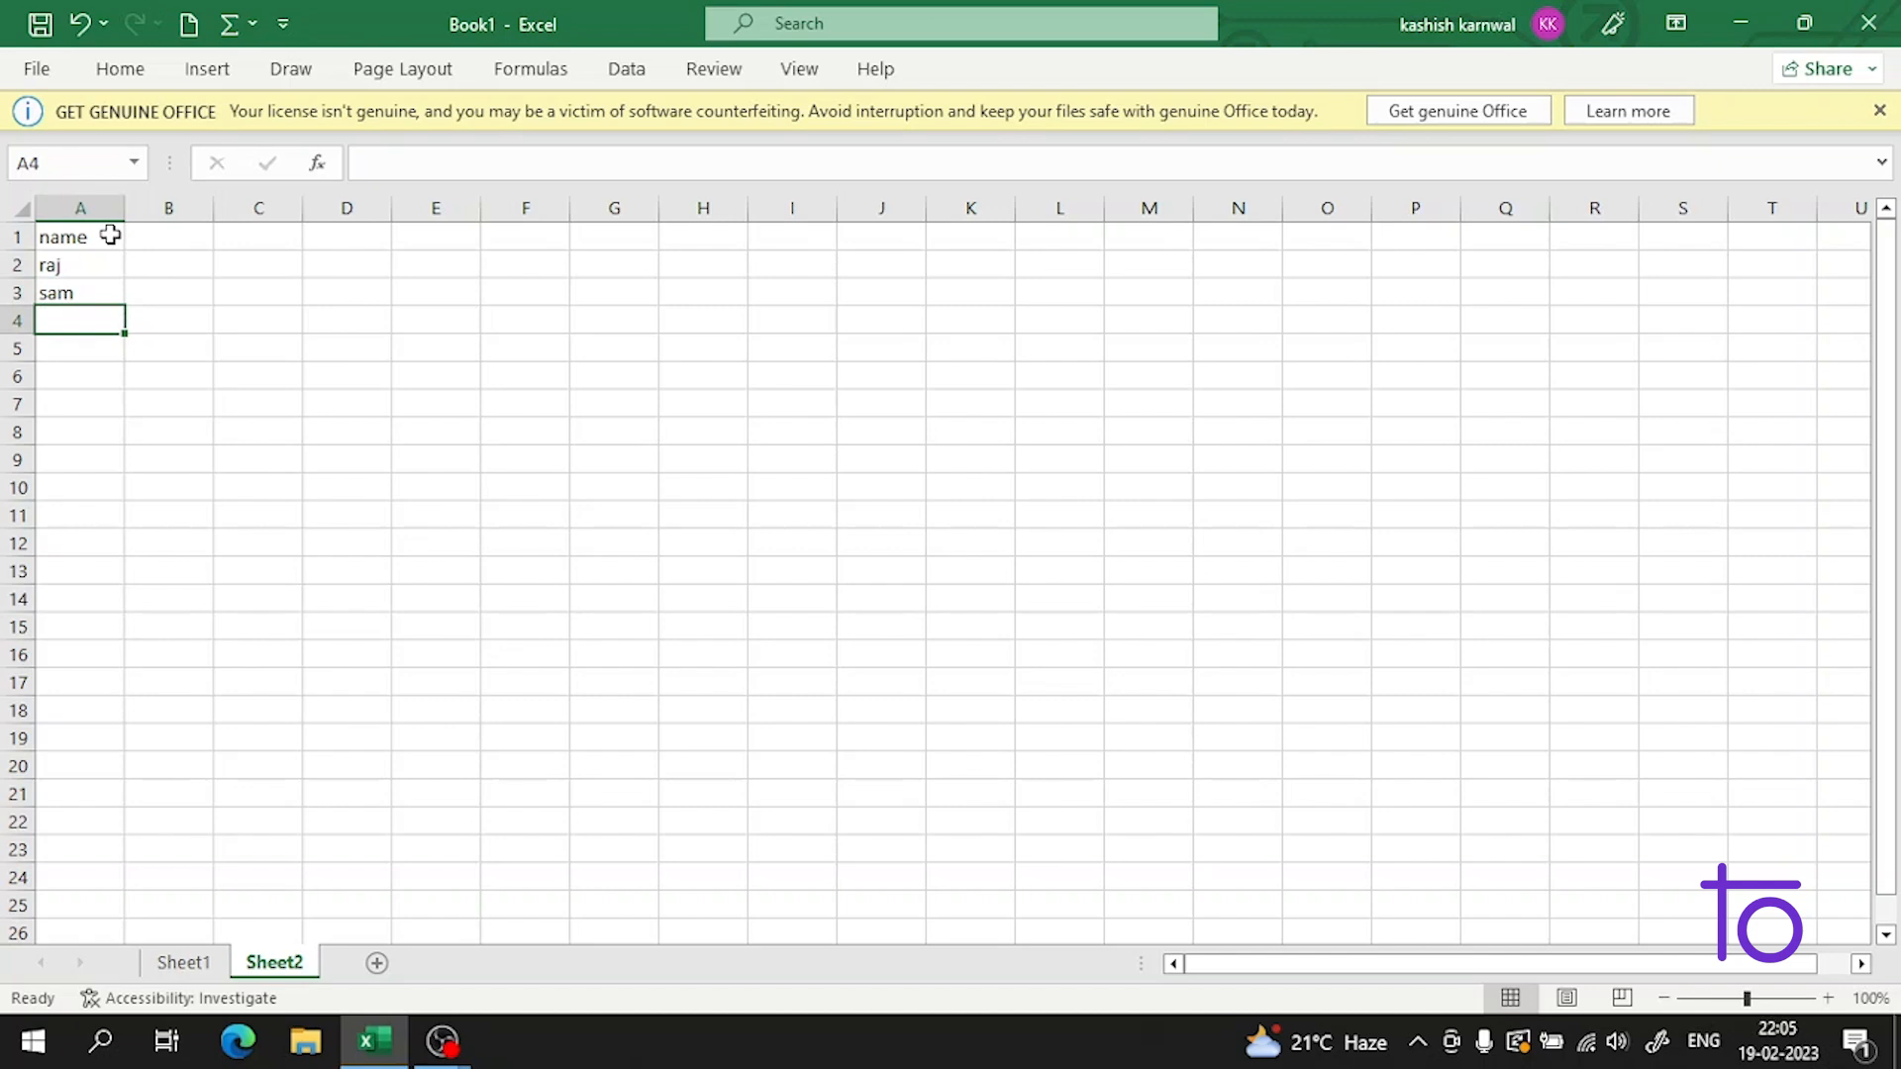
{"action": "type", "text": "billy"}
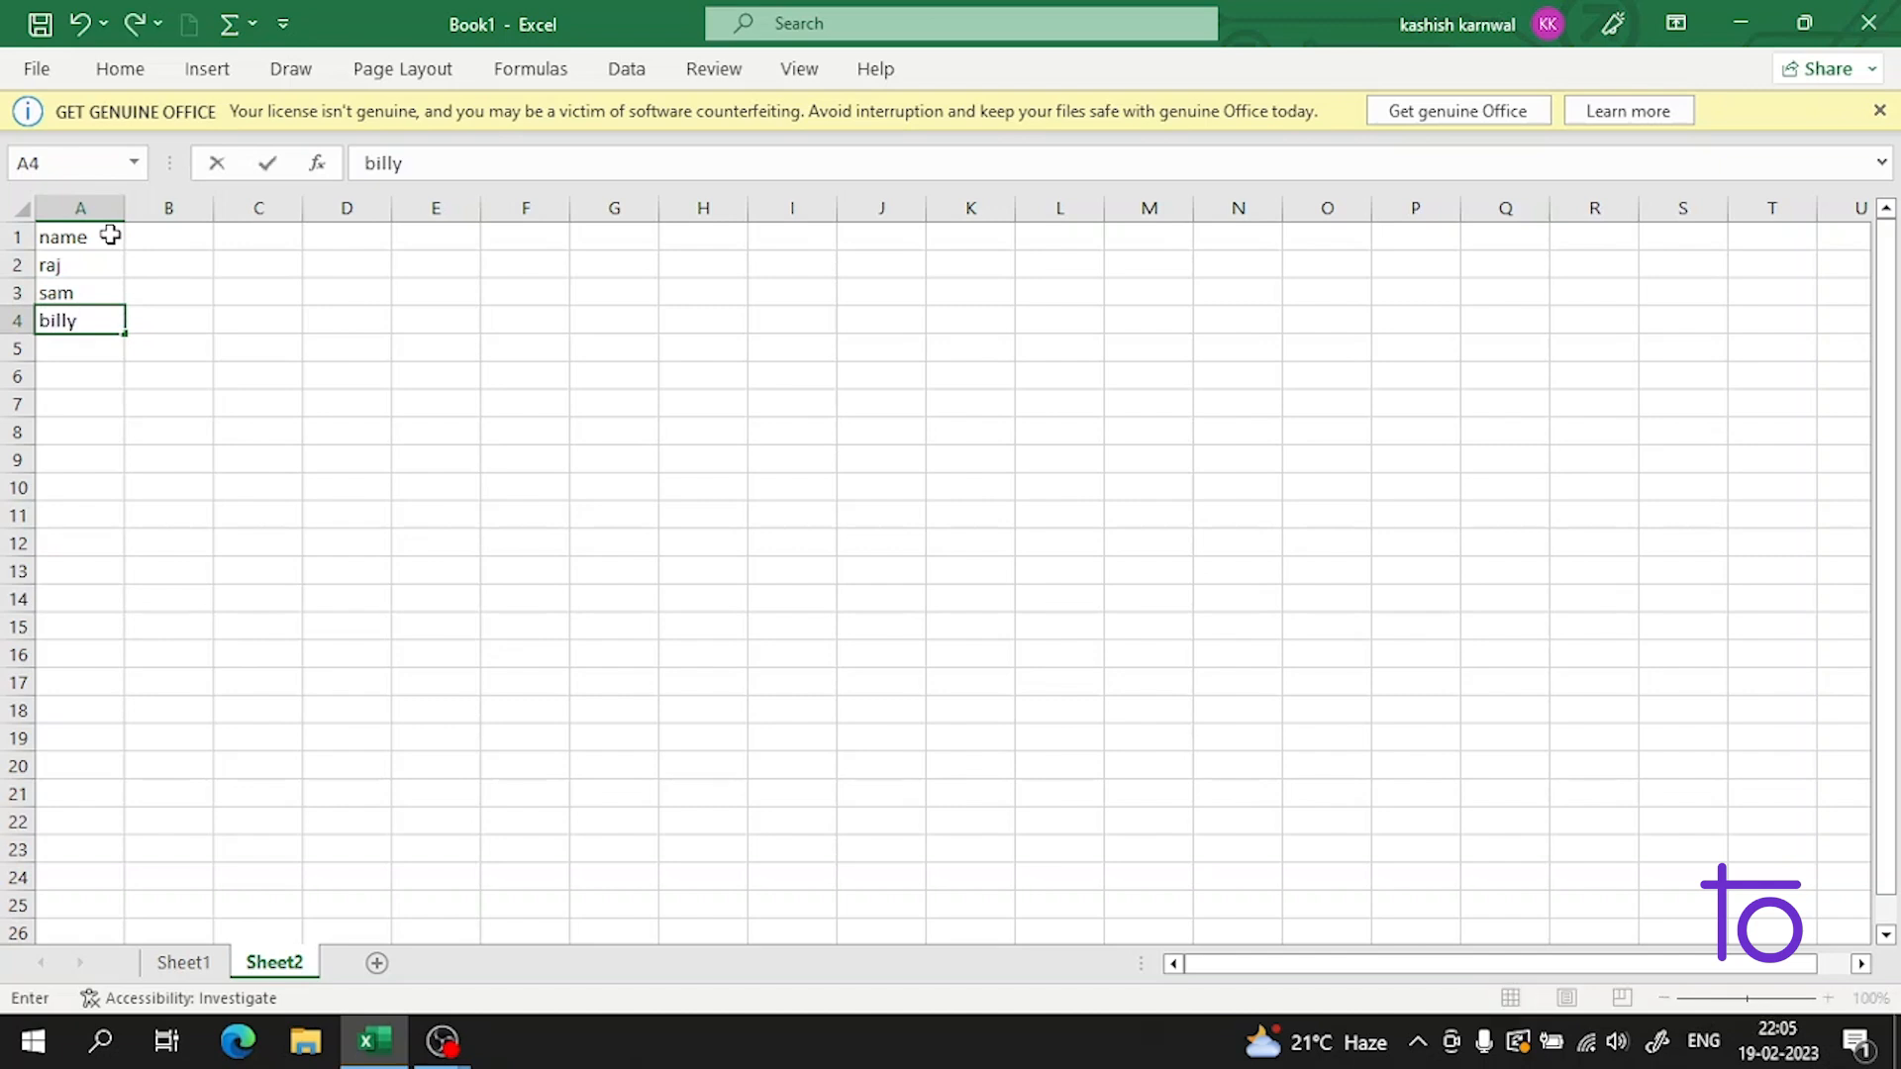
Step: Enter the year 2016 in B1 and the values 46567, 6736 and 637568 in B2:B4
{"action": "left_click", "coordinate": [148, 239]}
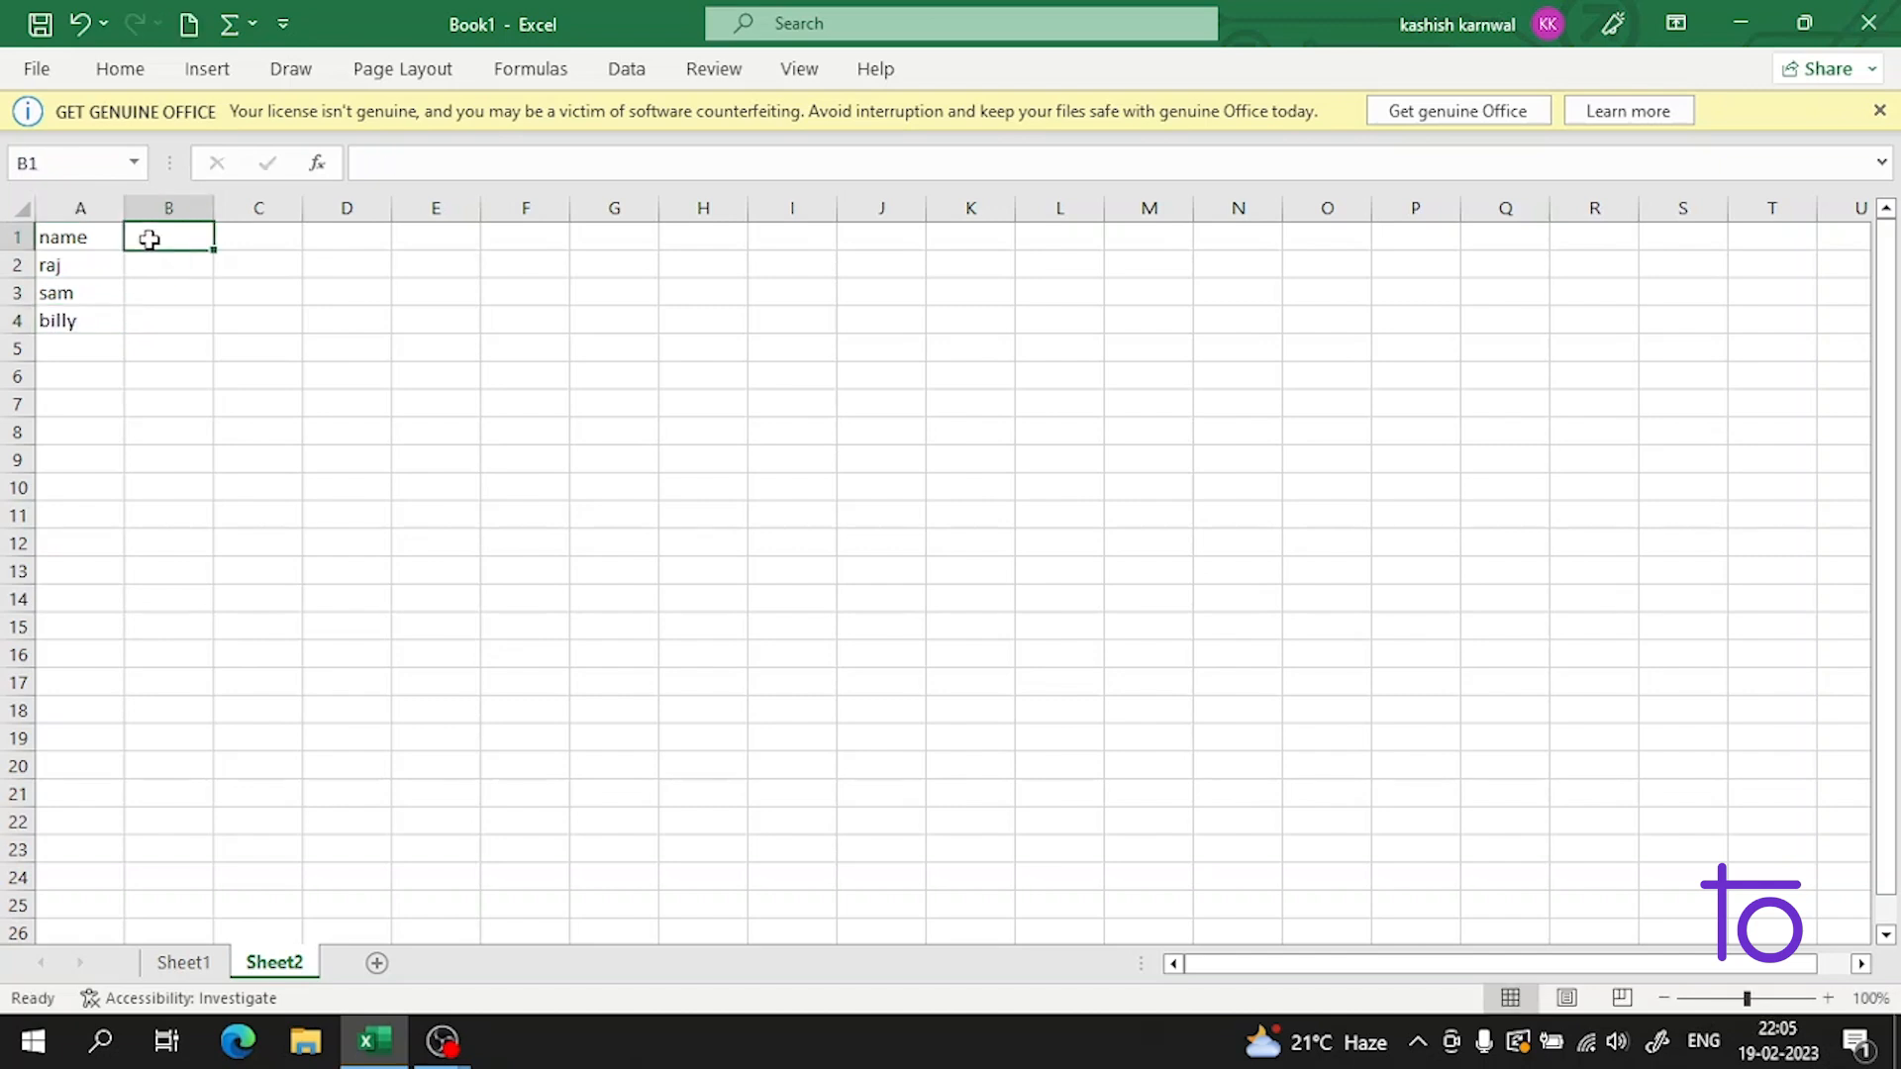
{"action": "type", "text": "2016"}
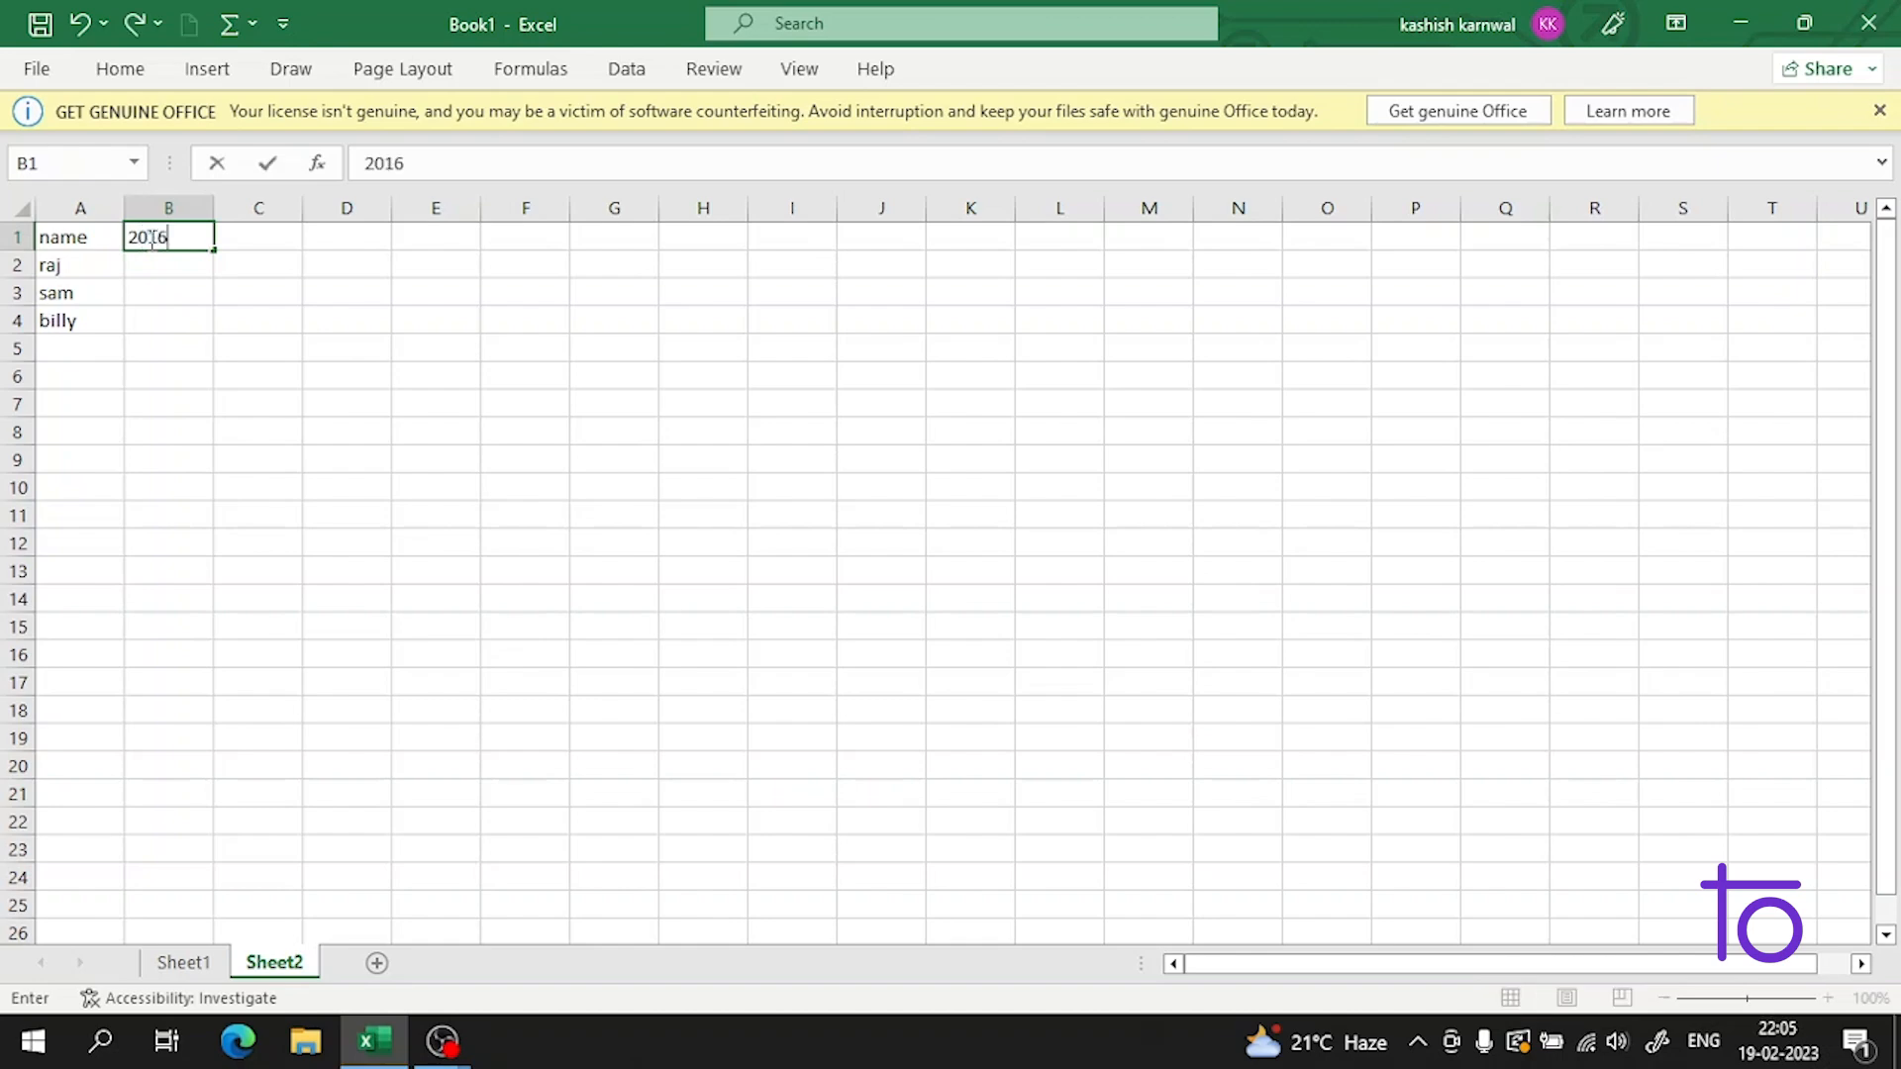
{"action": "key", "text": "Return"}
{"action": "type", "text": "46567"}
{"action": "key", "text": "Return"}
{"action": "type", "text": "6736"}
{"action": "key", "text": "Return"}
{"action": "type", "text": "637"}
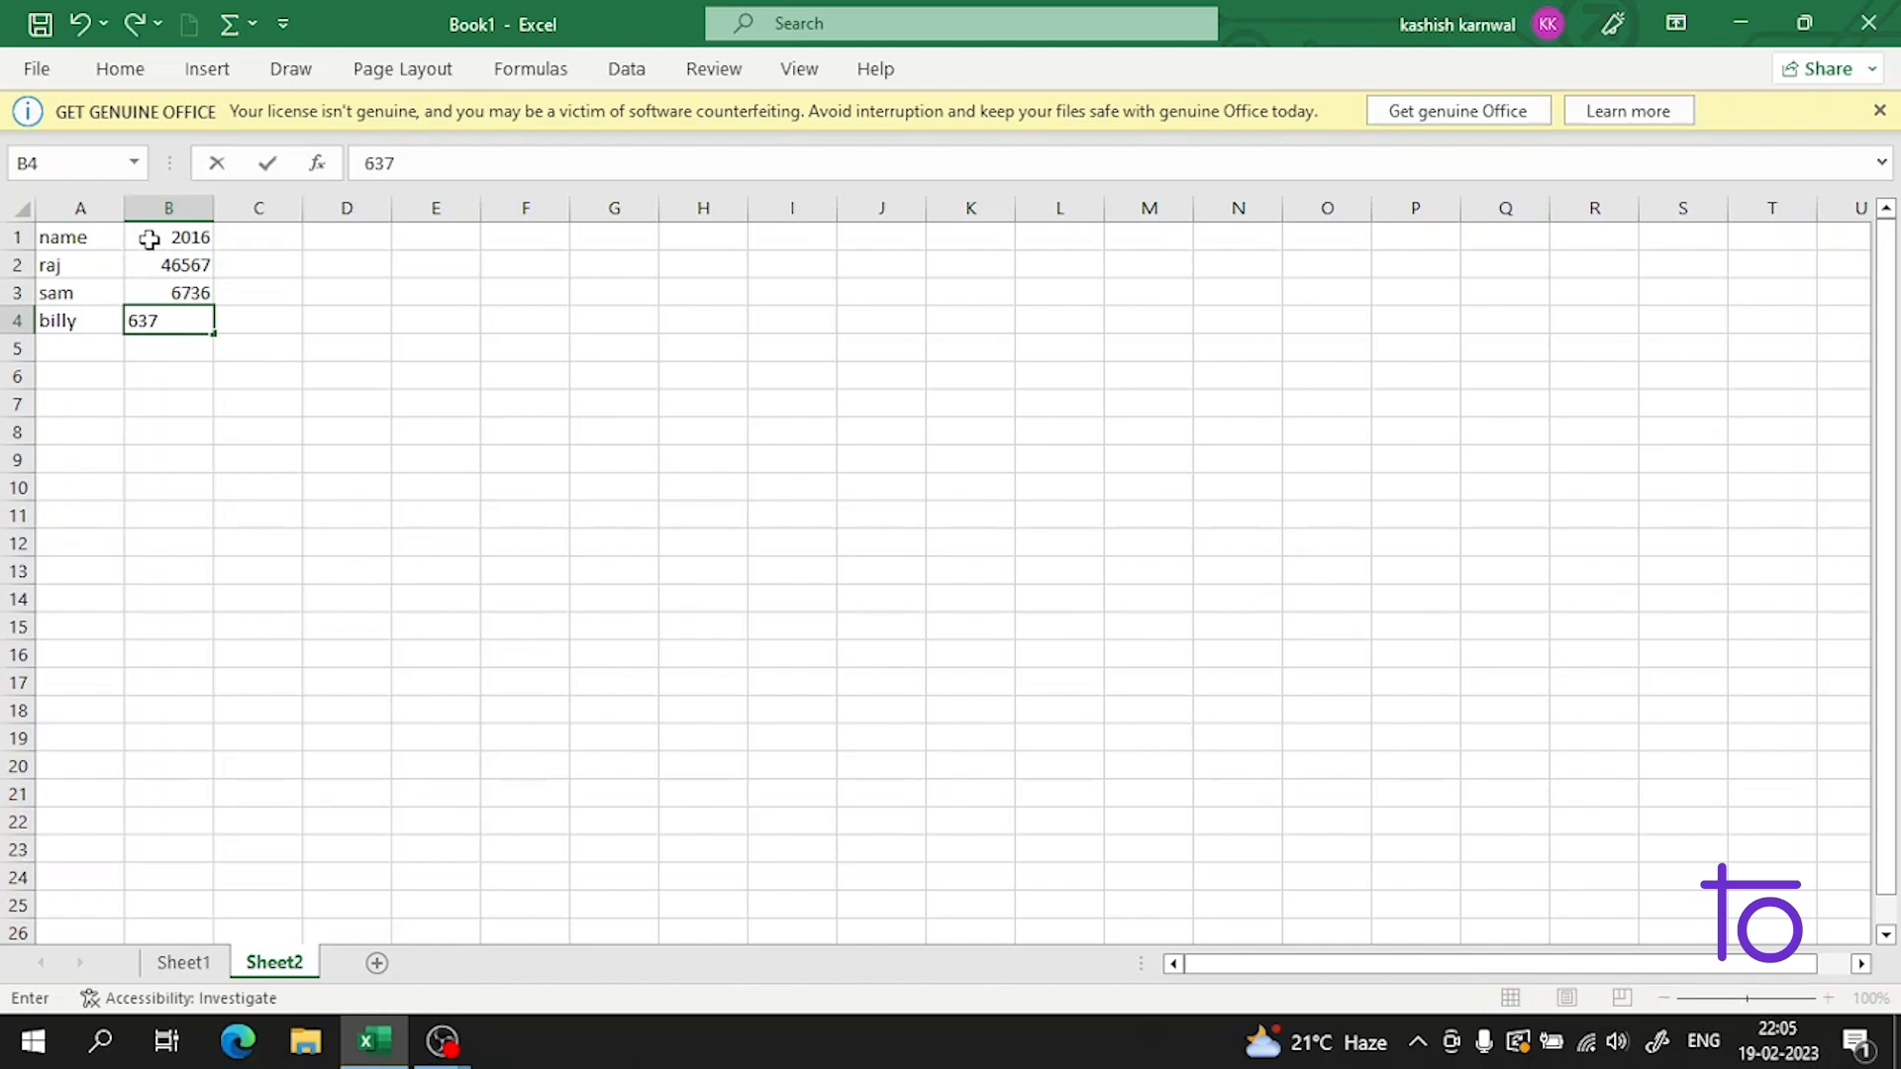
{"action": "type", "text": "568"}
{"action": "key", "text": "Return"}
Step: Enter the year 2017 in C1 and the values 15432, 5454 and 42354 in C2:C4
{"action": "left_click", "coordinate": [288, 240]}
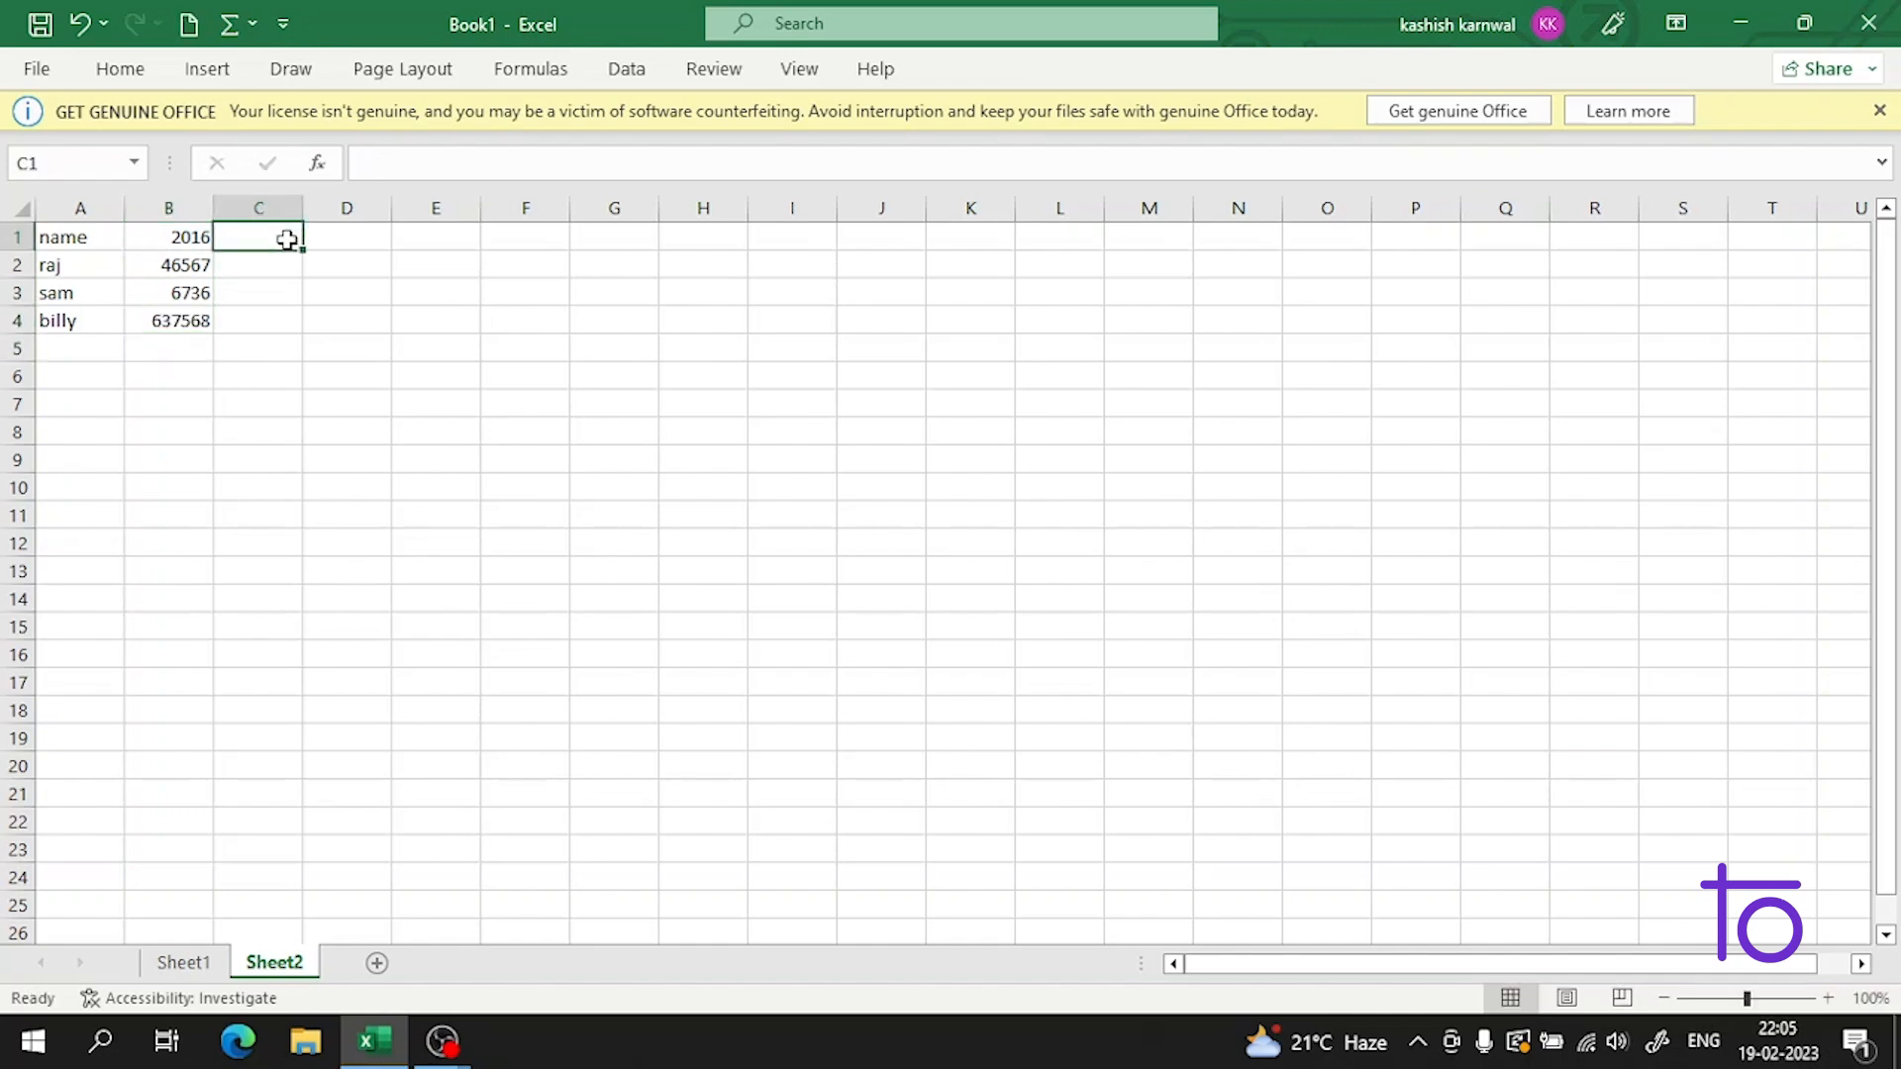
{"action": "type", "text": "2017"}
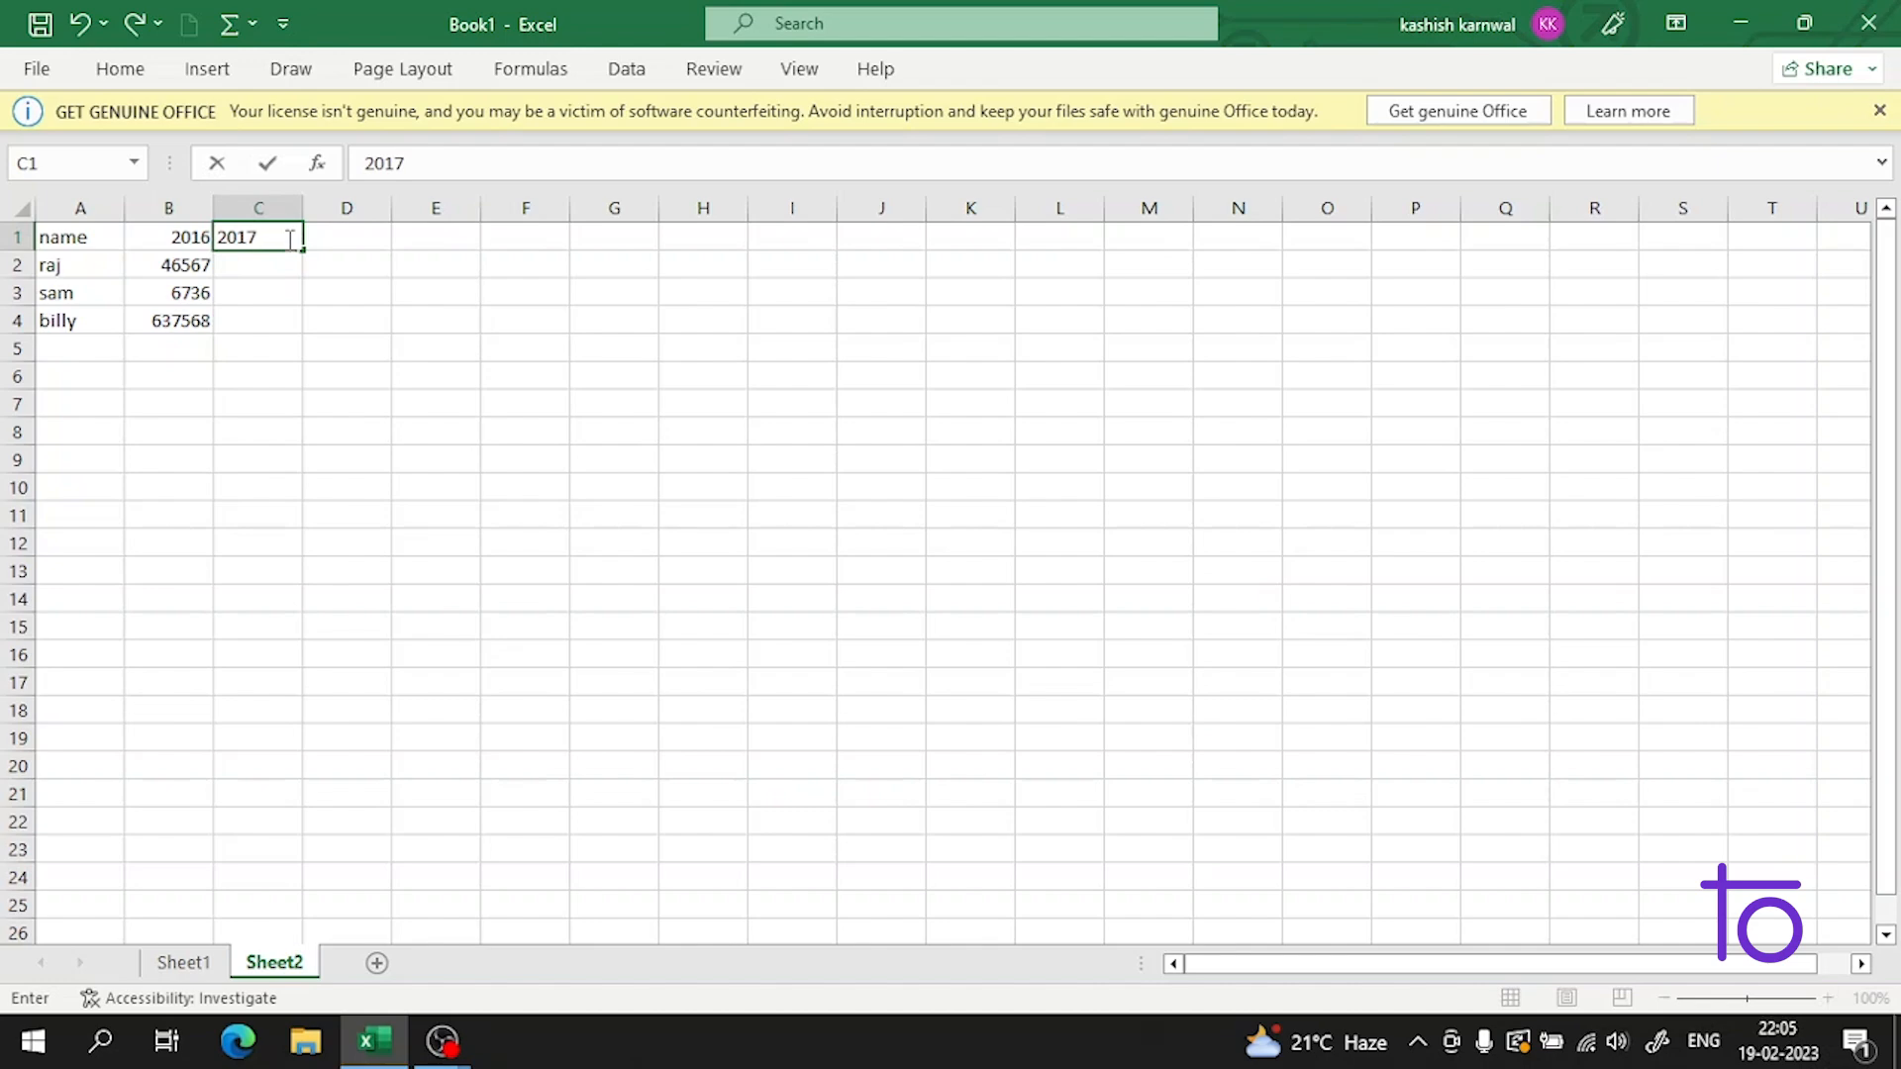
{"action": "key", "text": "Return"}
{"action": "type", "text": "15432"}
{"action": "key", "text": "Return"}
{"action": "type", "text": "5454"}
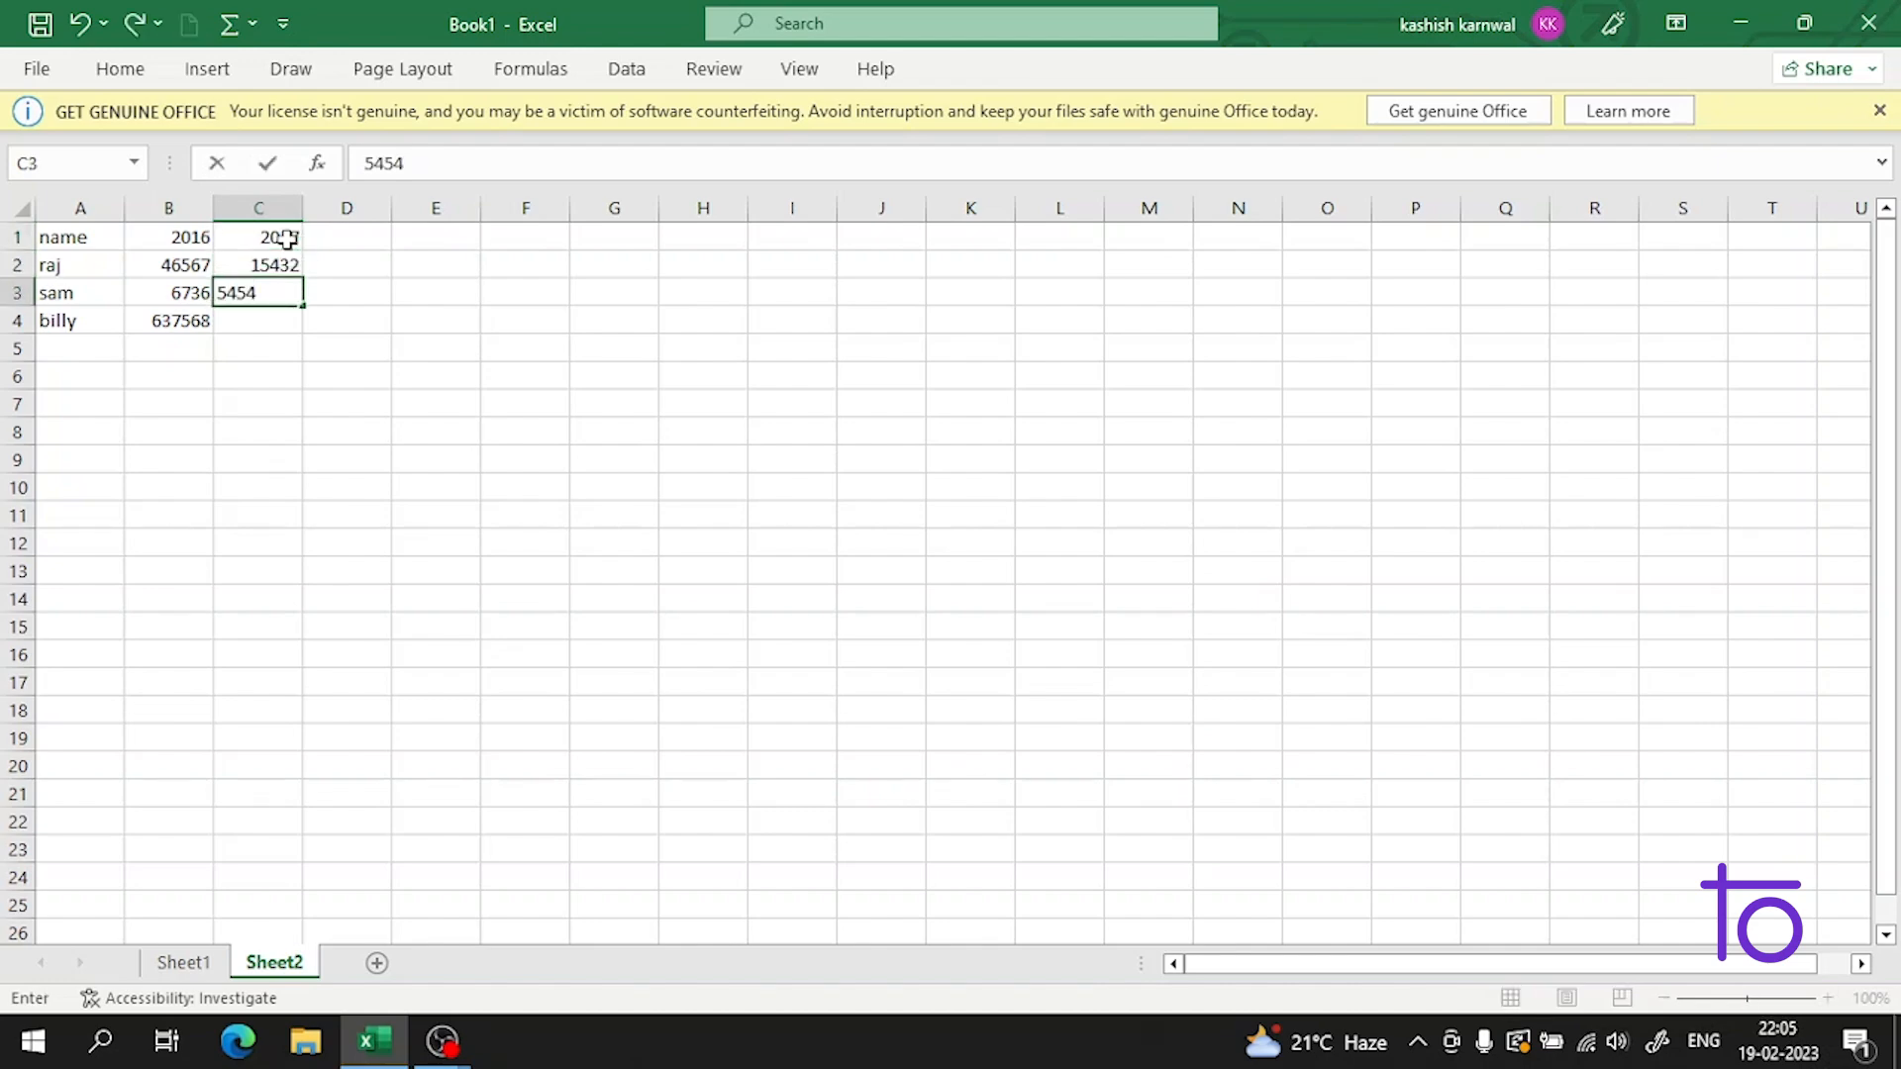
{"action": "key", "text": "Return"}
{"action": "type", "text": "42354"}
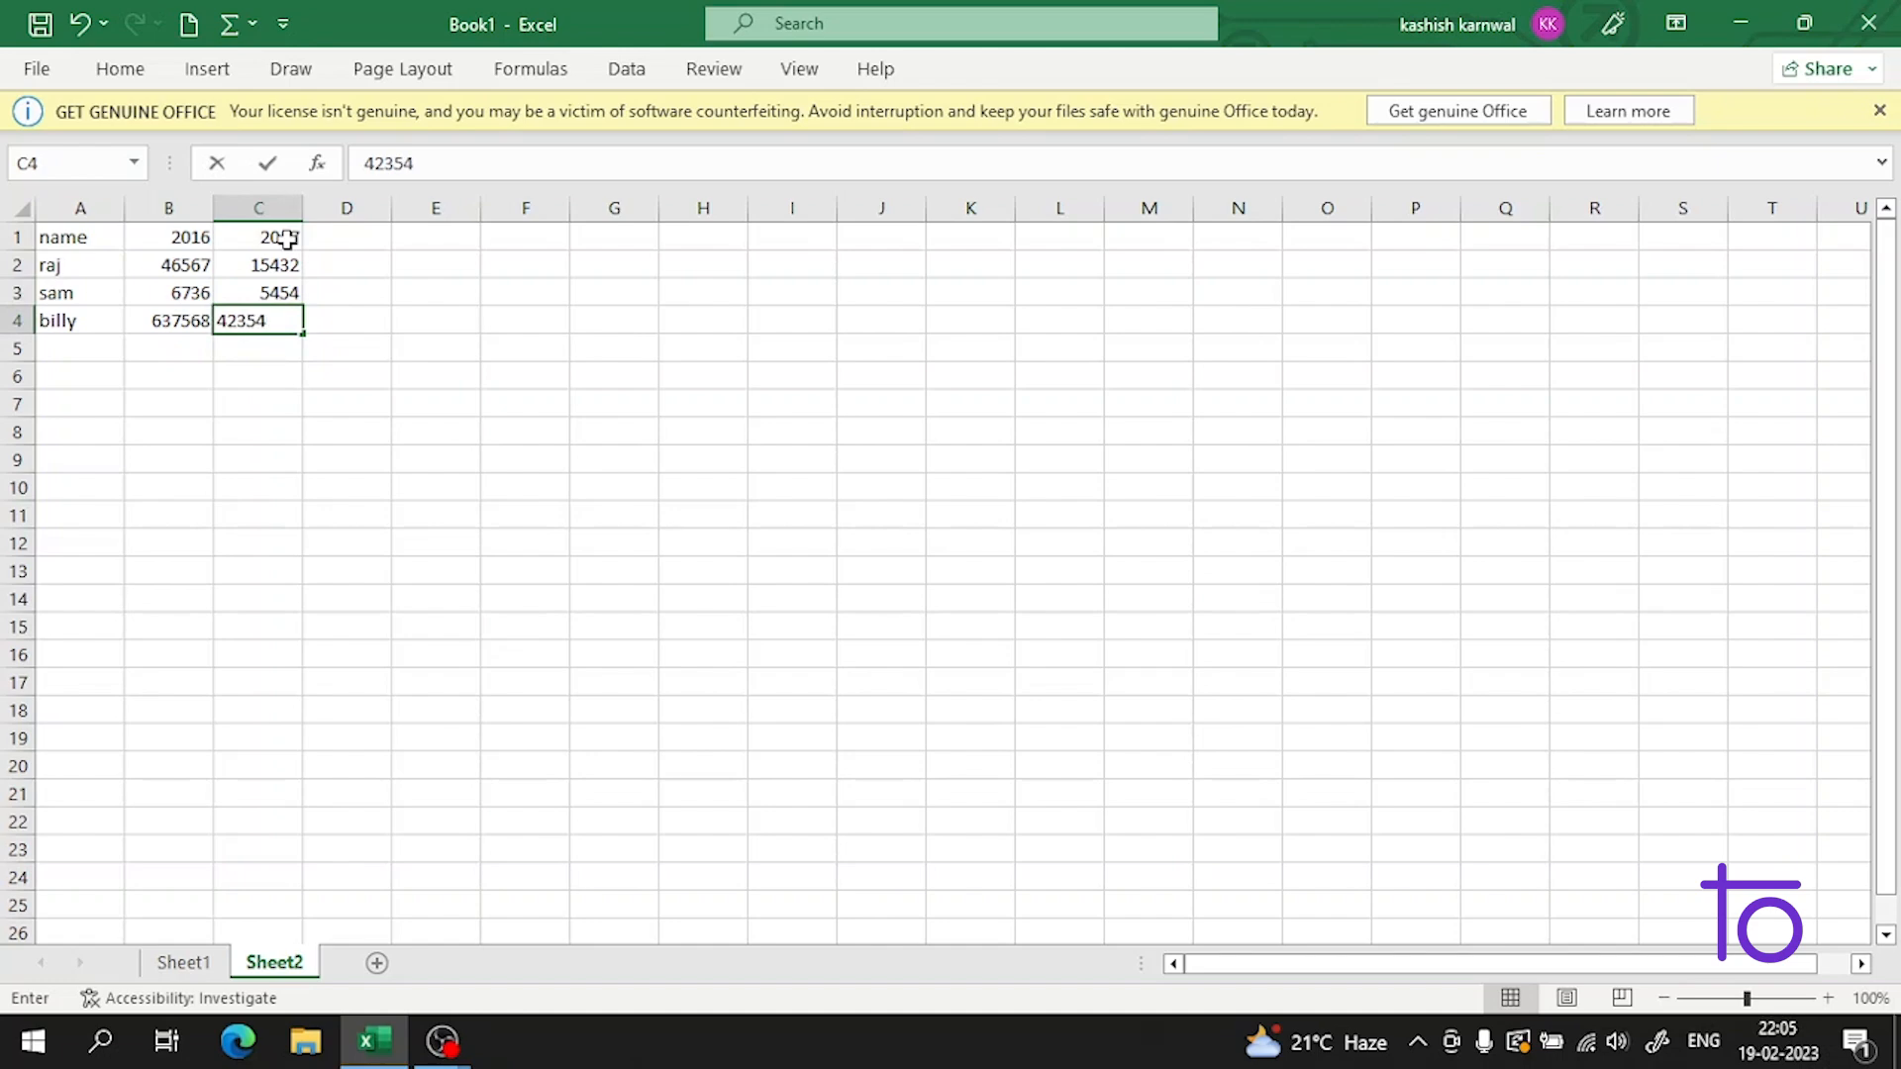
{"action": "key", "text": "Return"}
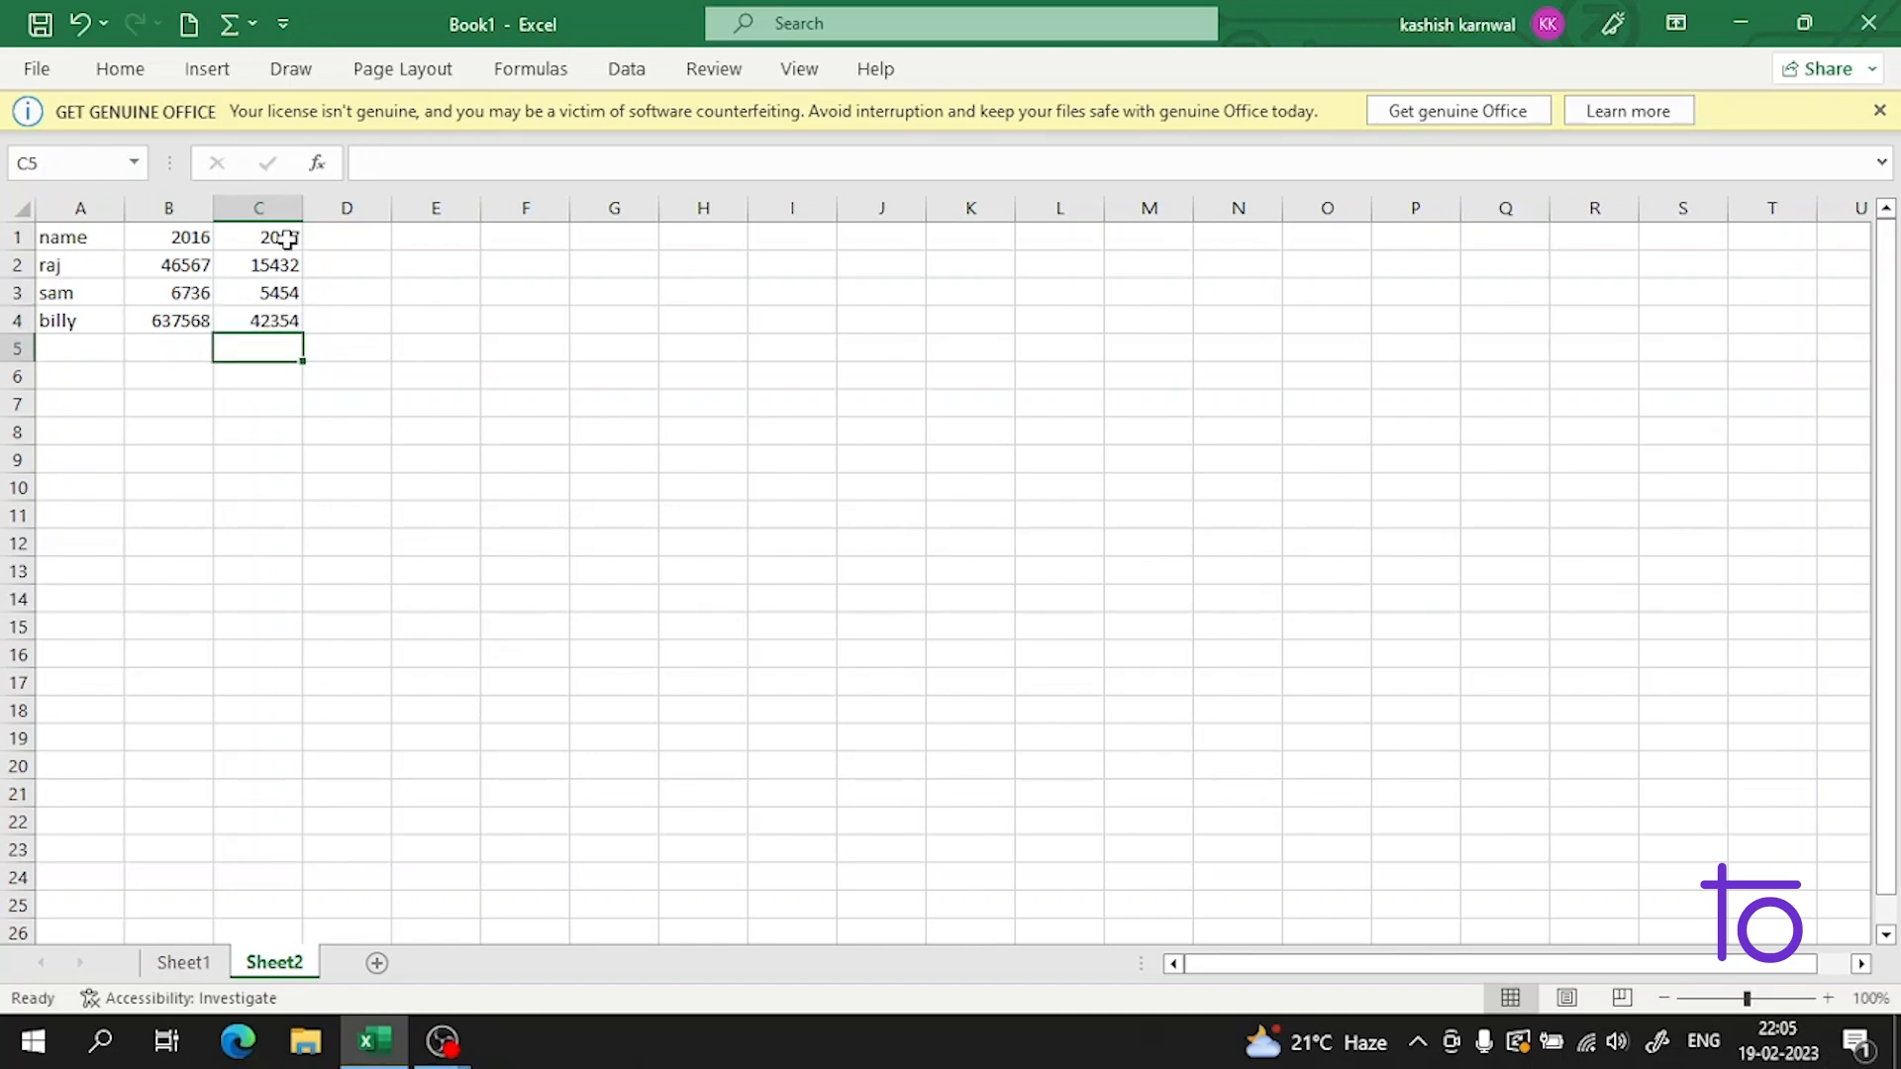
Step: Enter the year 2018 in D1 and the values 5426, 5476 and 4565 in D2:D4
{"action": "left_click", "coordinate": [362, 259]}
{"action": "left_click", "coordinate": [368, 233]}
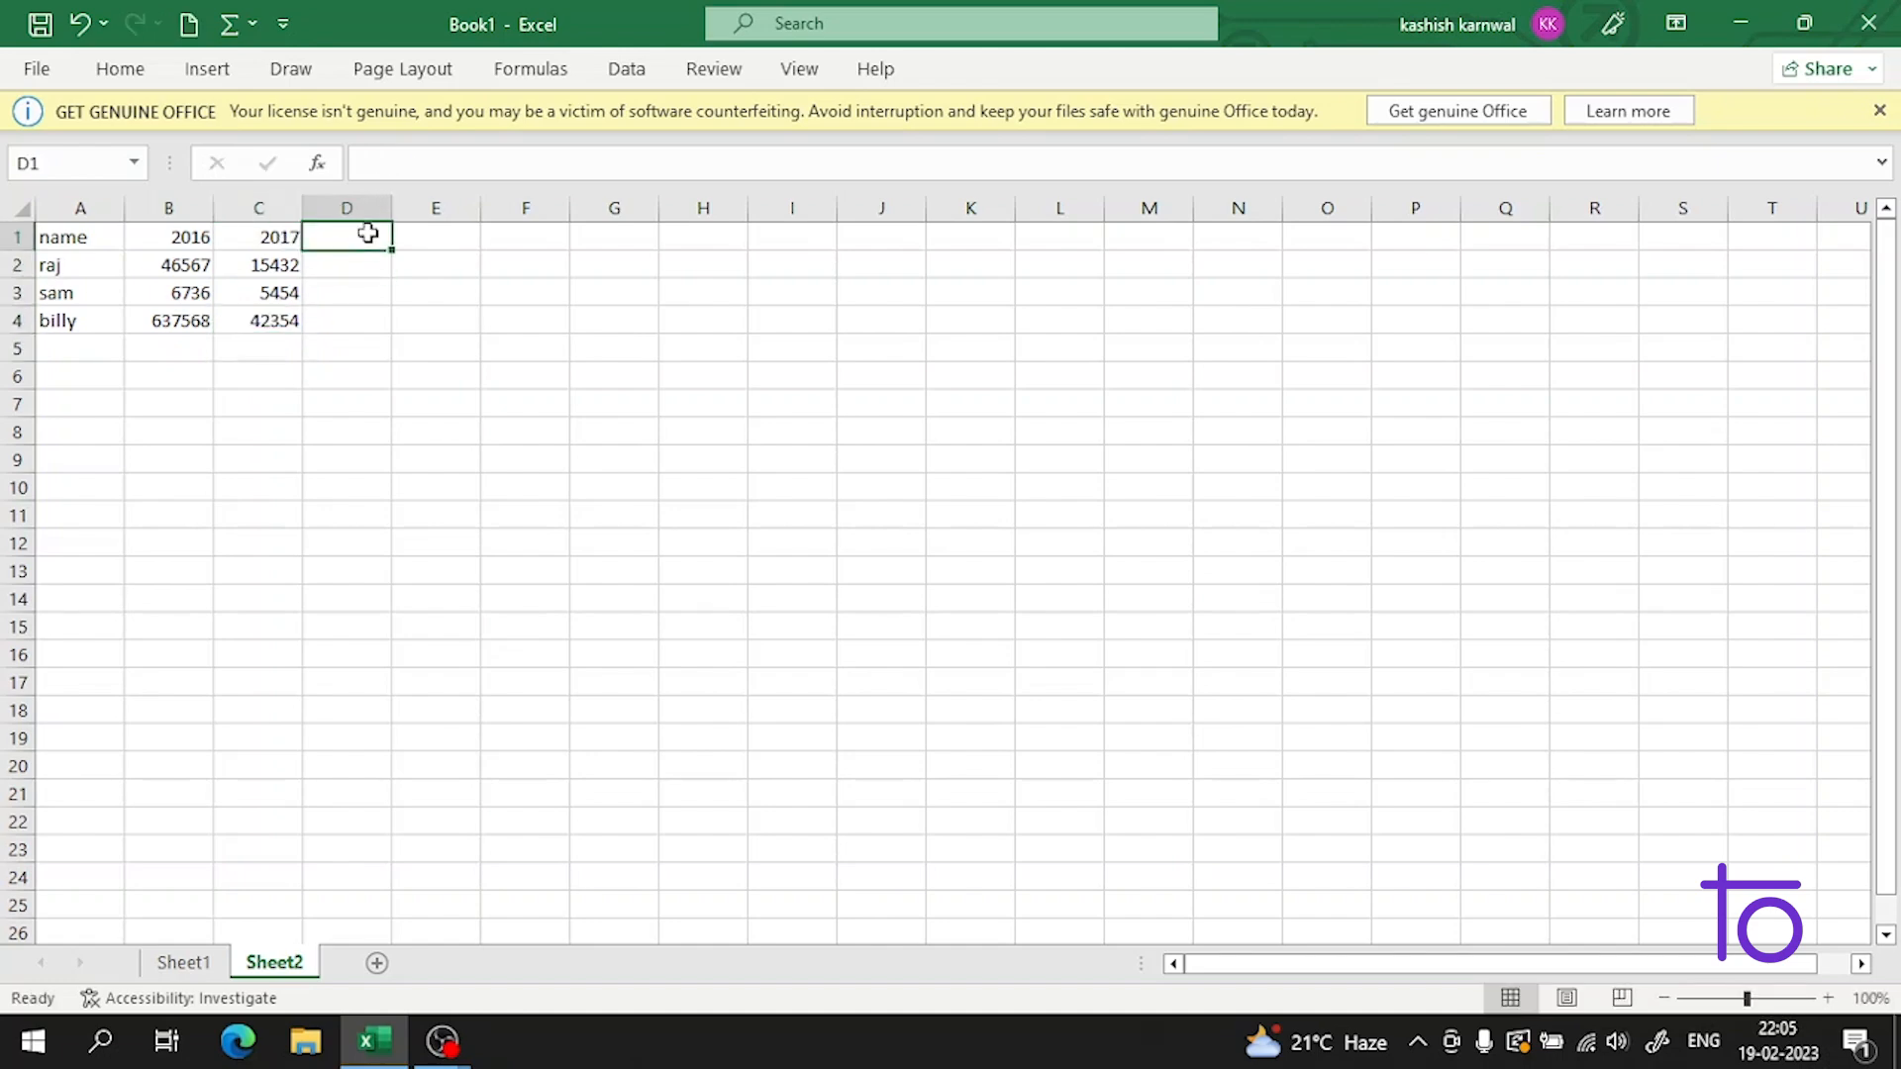
{"action": "type", "text": "2018"}
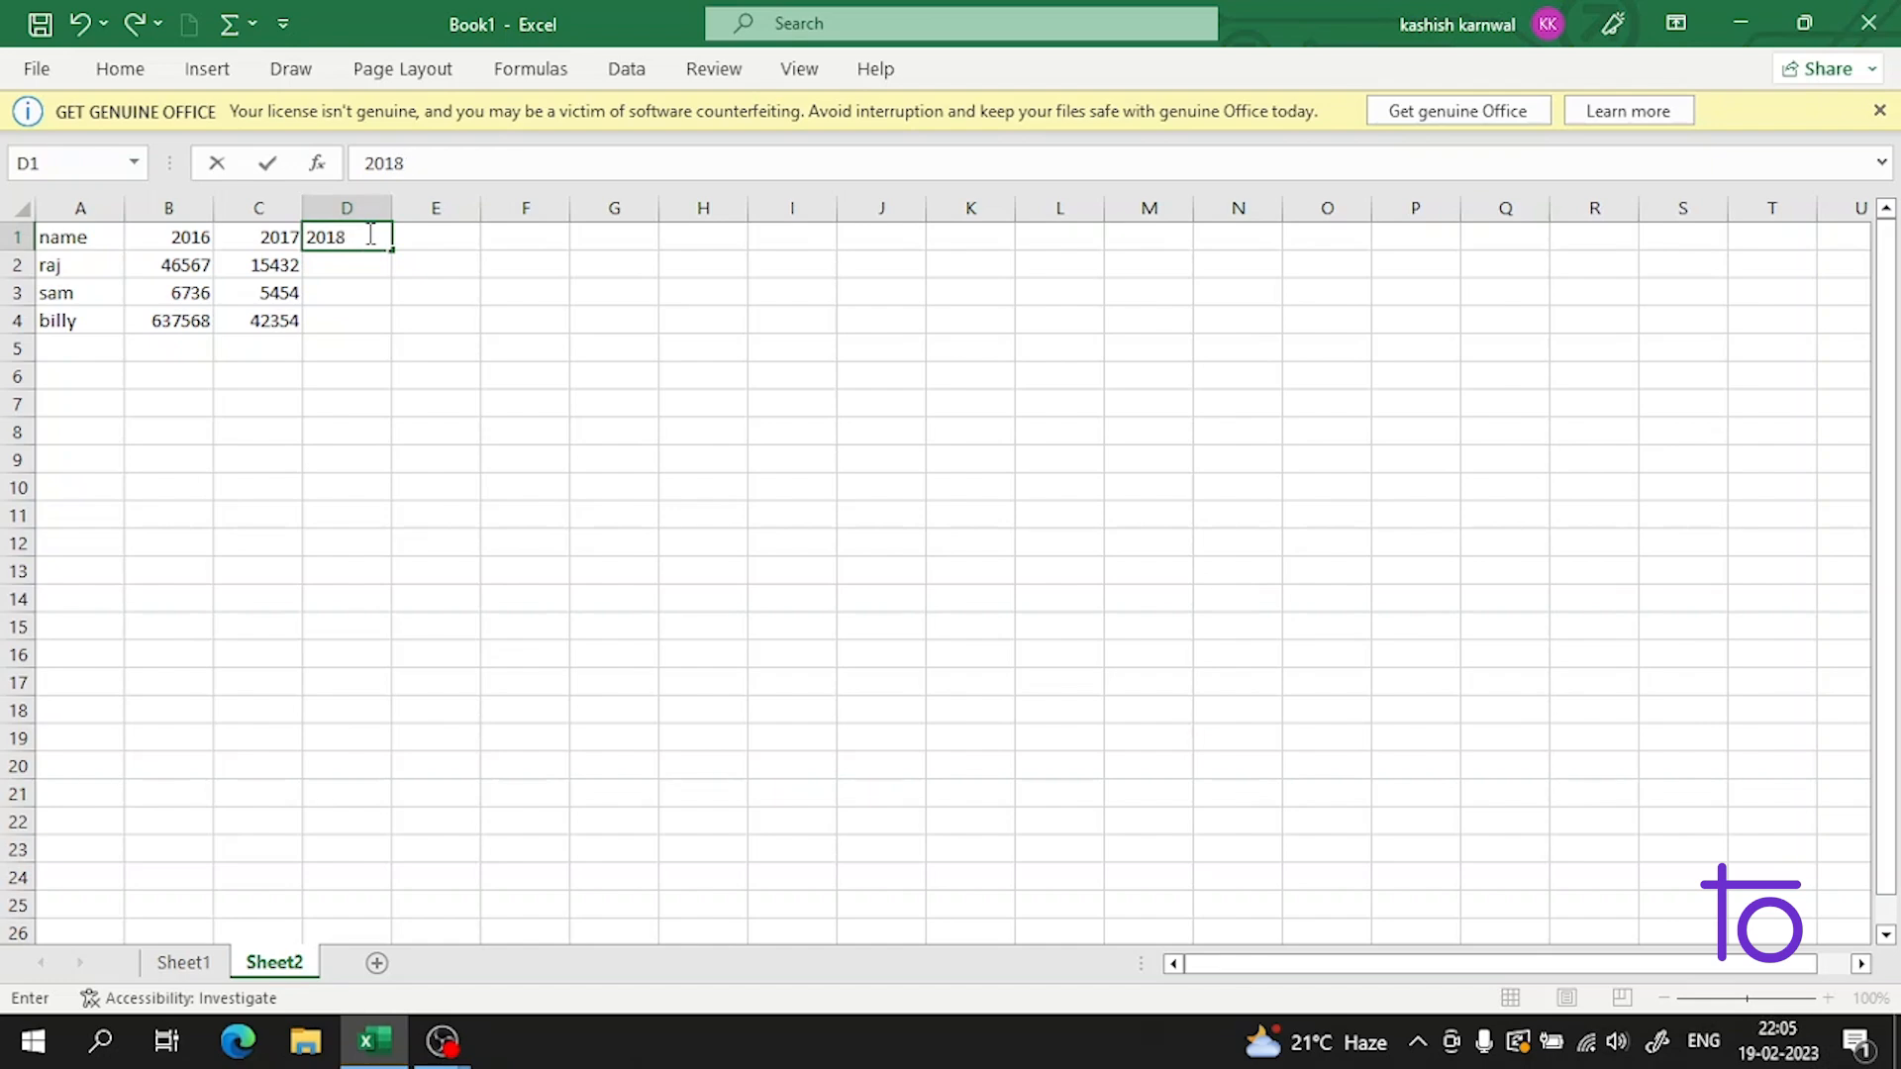
{"action": "key", "text": "Return"}
{"action": "type", "text": "5426"}
{"action": "key", "text": "Return"}
{"action": "type", "text": "5476"}
{"action": "key", "text": "Return"}
{"action": "type", "text": "4565"}
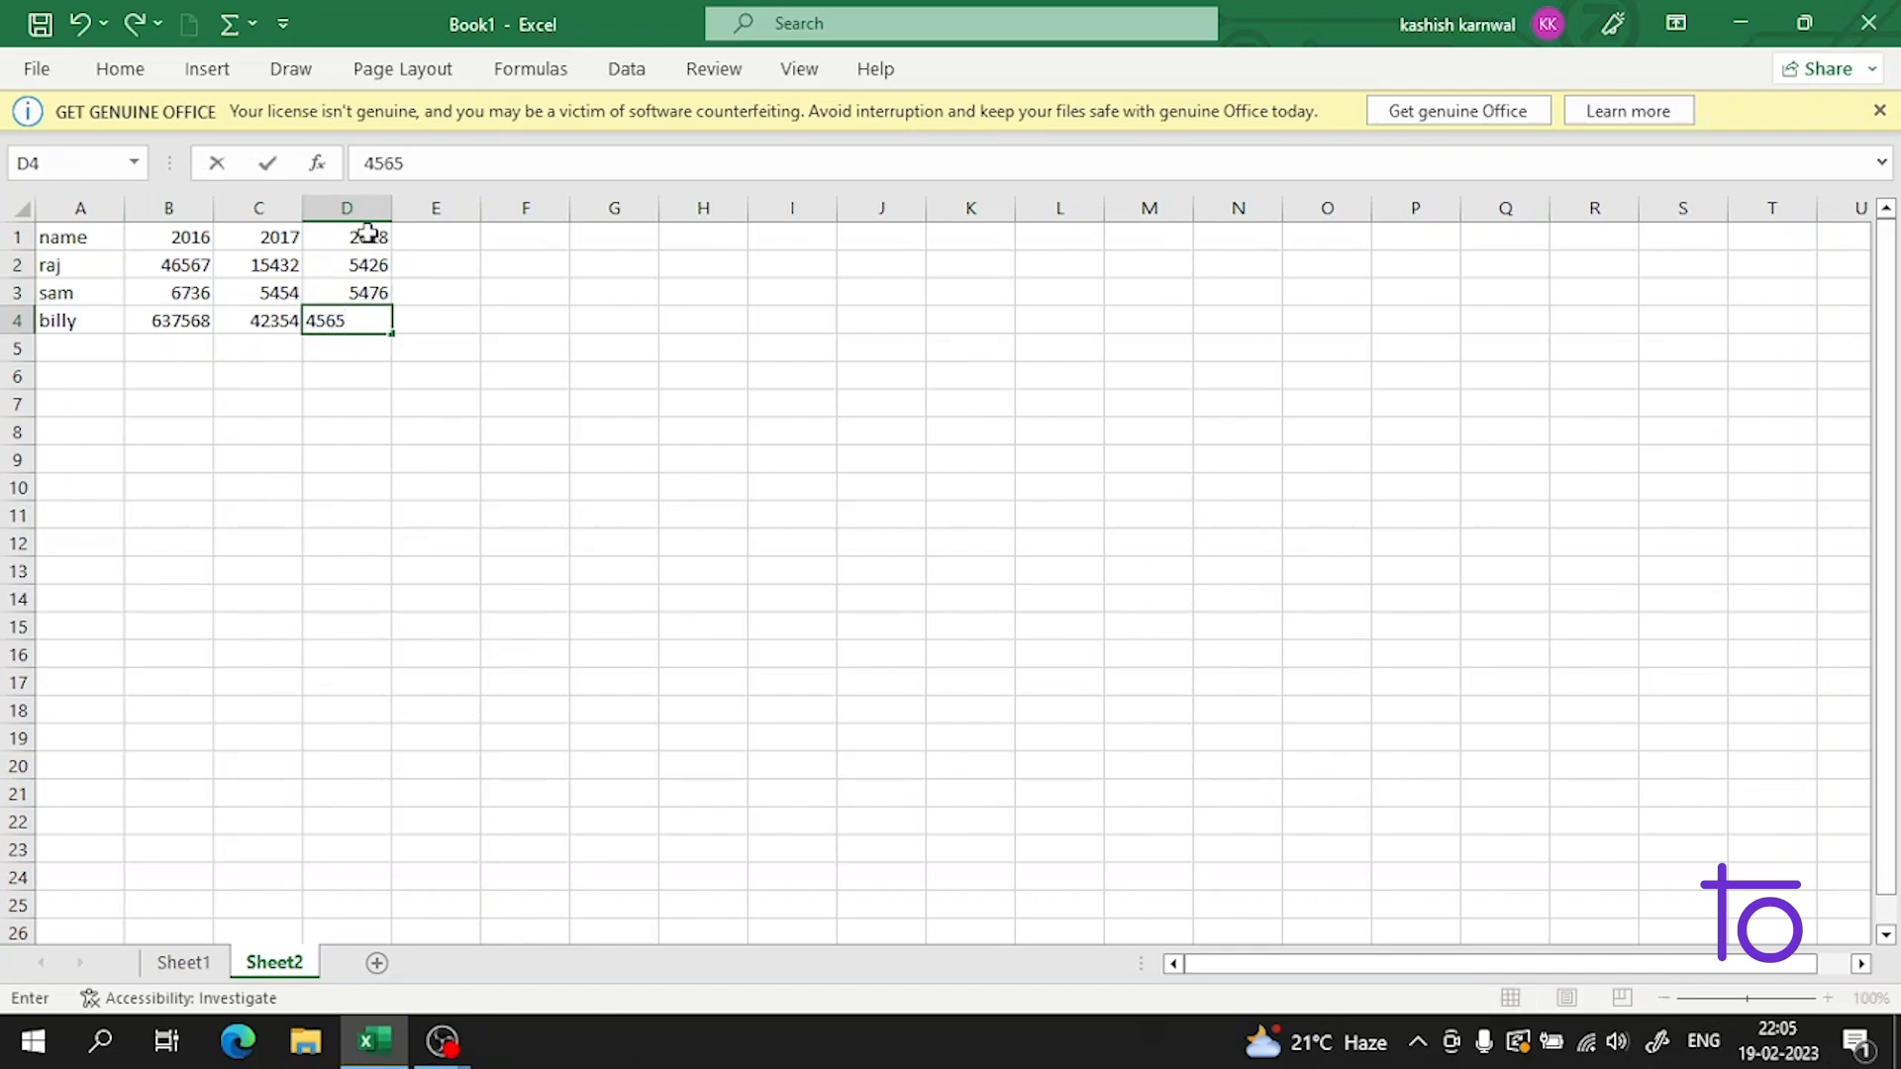
{"action": "key", "text": "Return"}
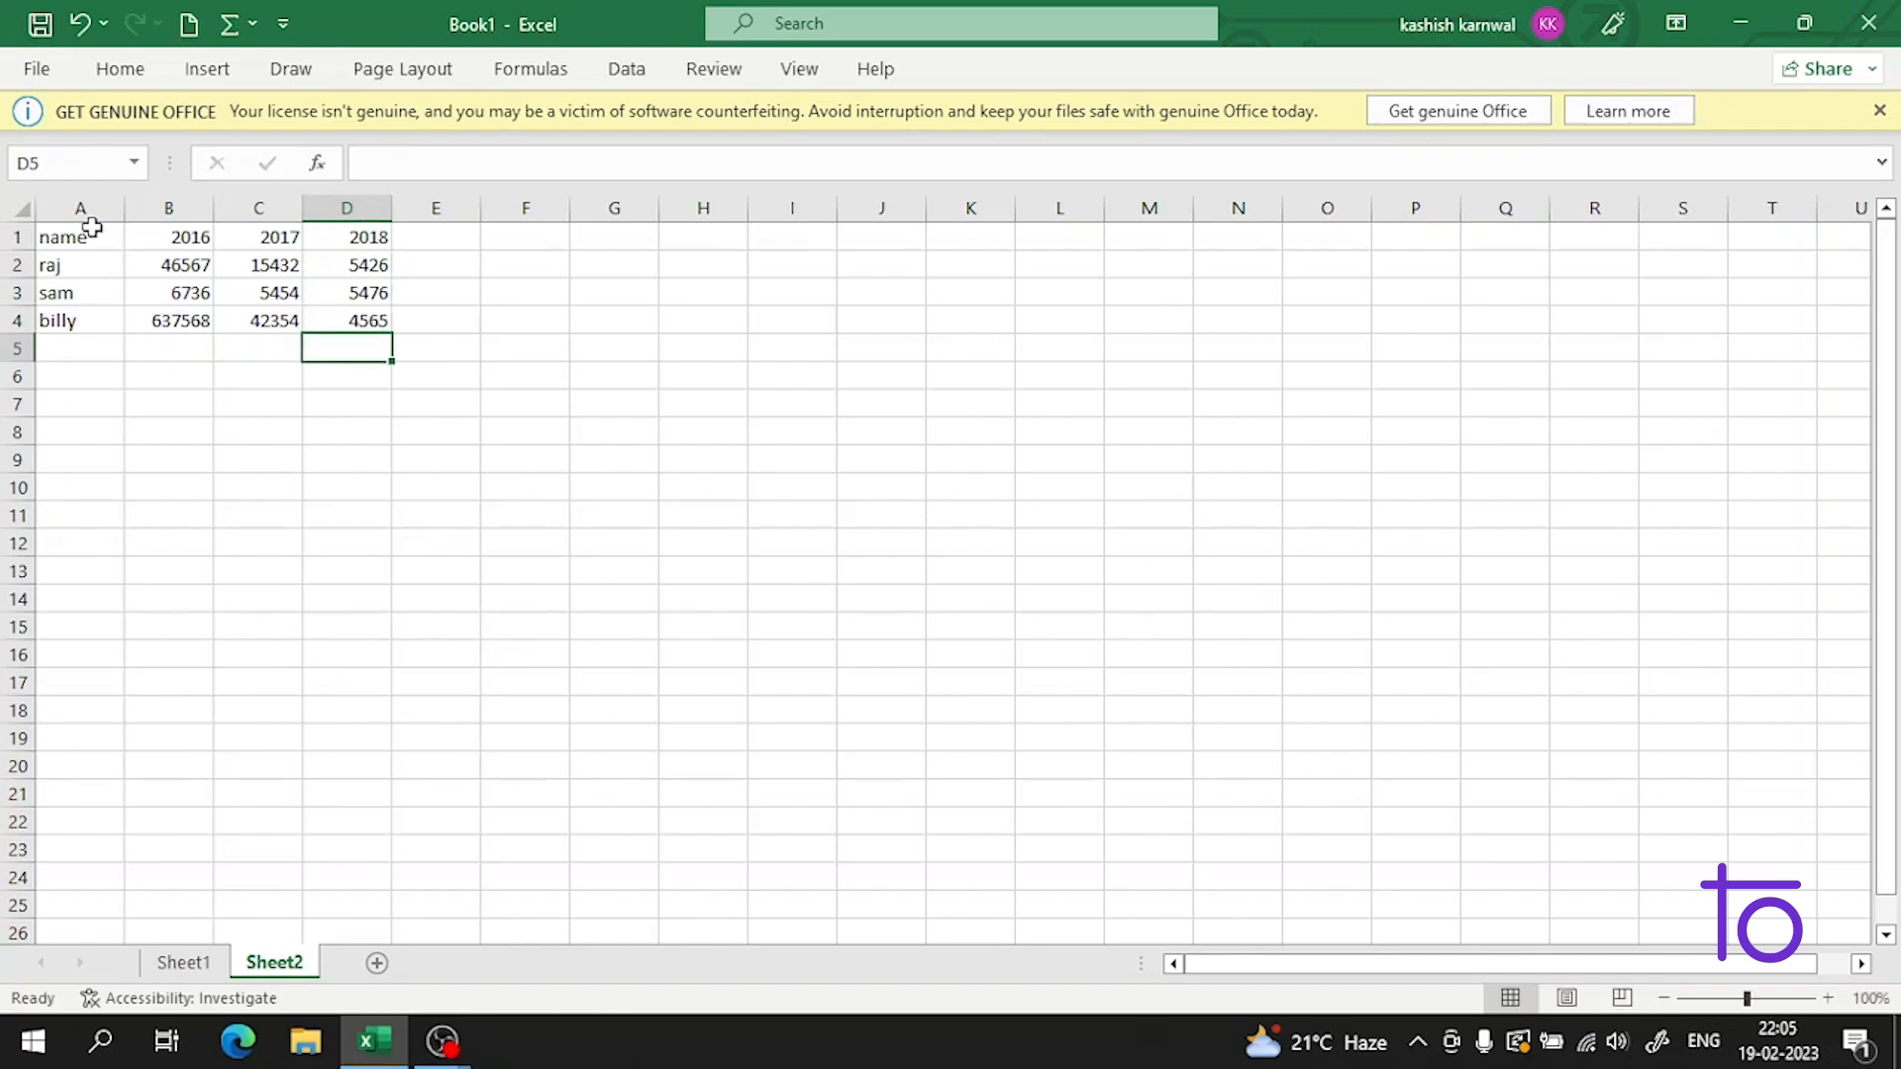
Step: Insert a standard 2-D pie chart based on the yearly values table in A1:D4
{"action": "left_click_drag", "start_coordinate": [84, 235], "coordinate": [388, 319]}
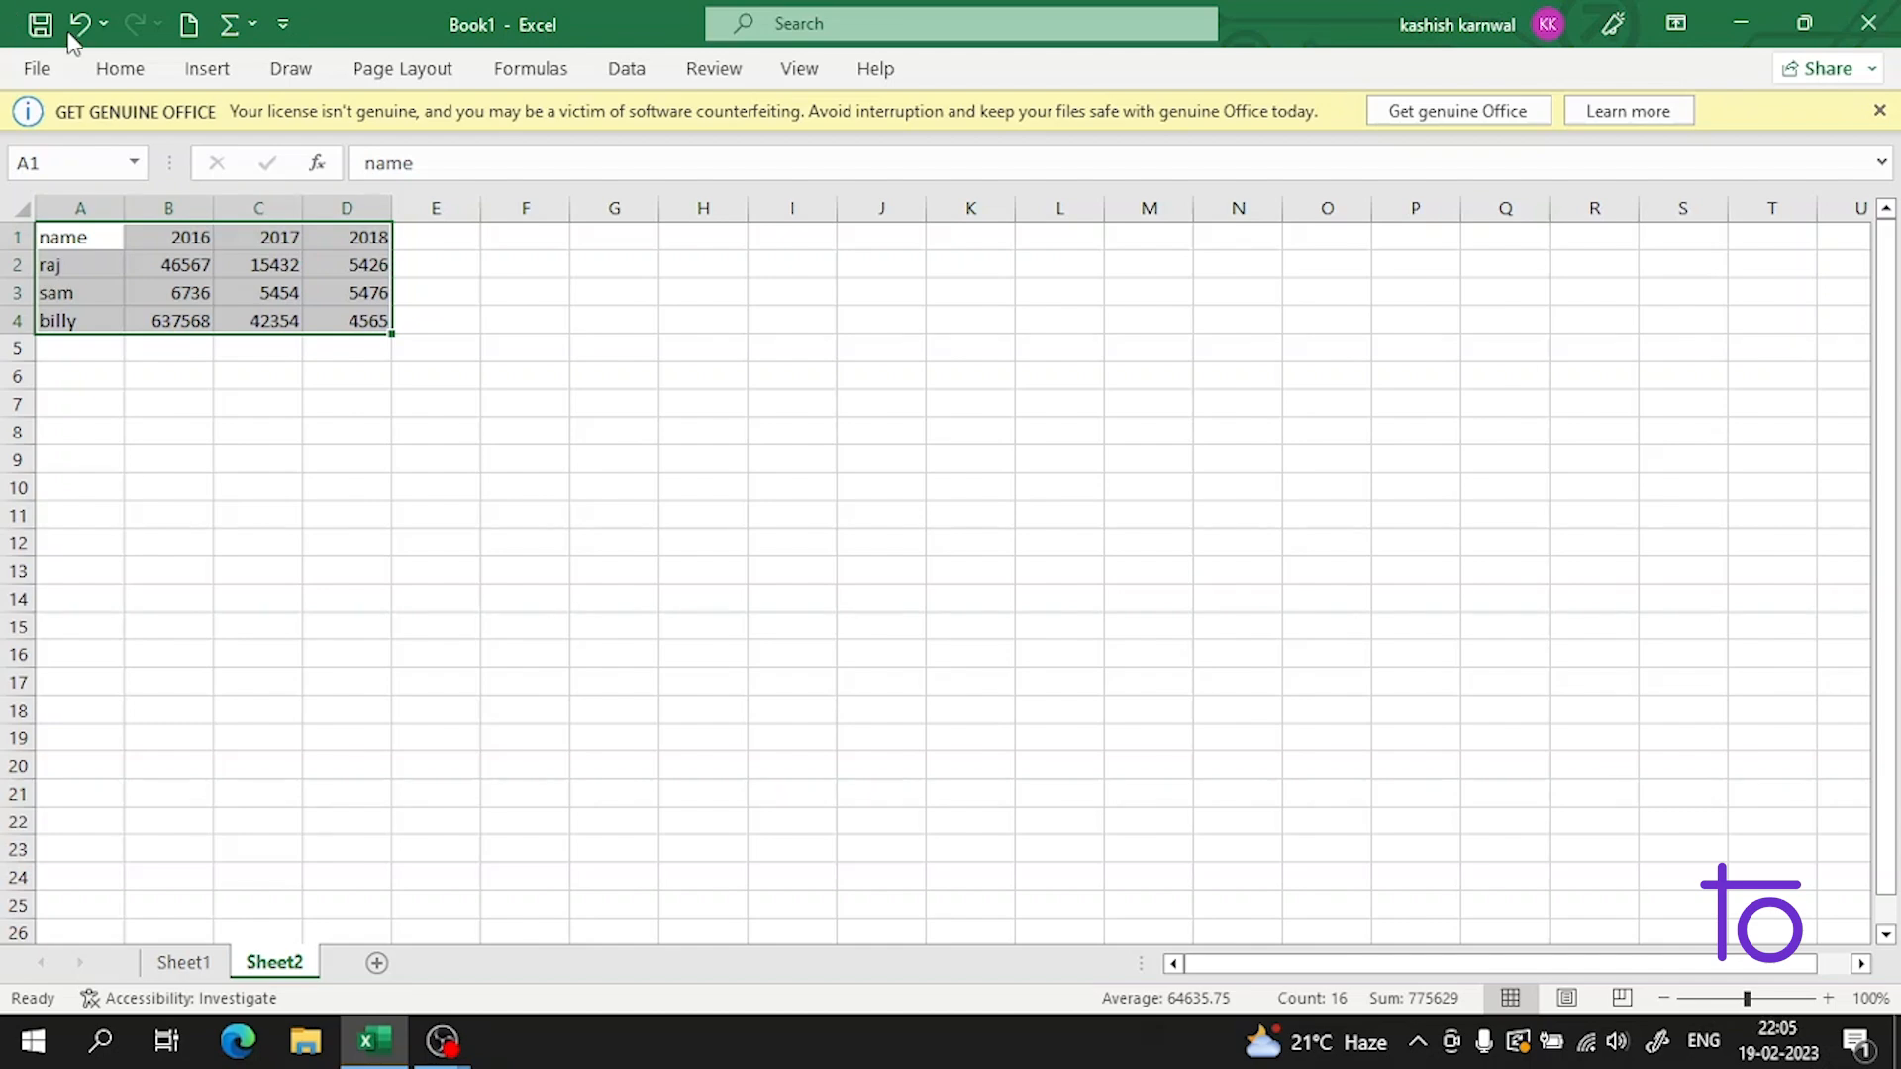
{"action": "left_click", "coordinate": [208, 67]}
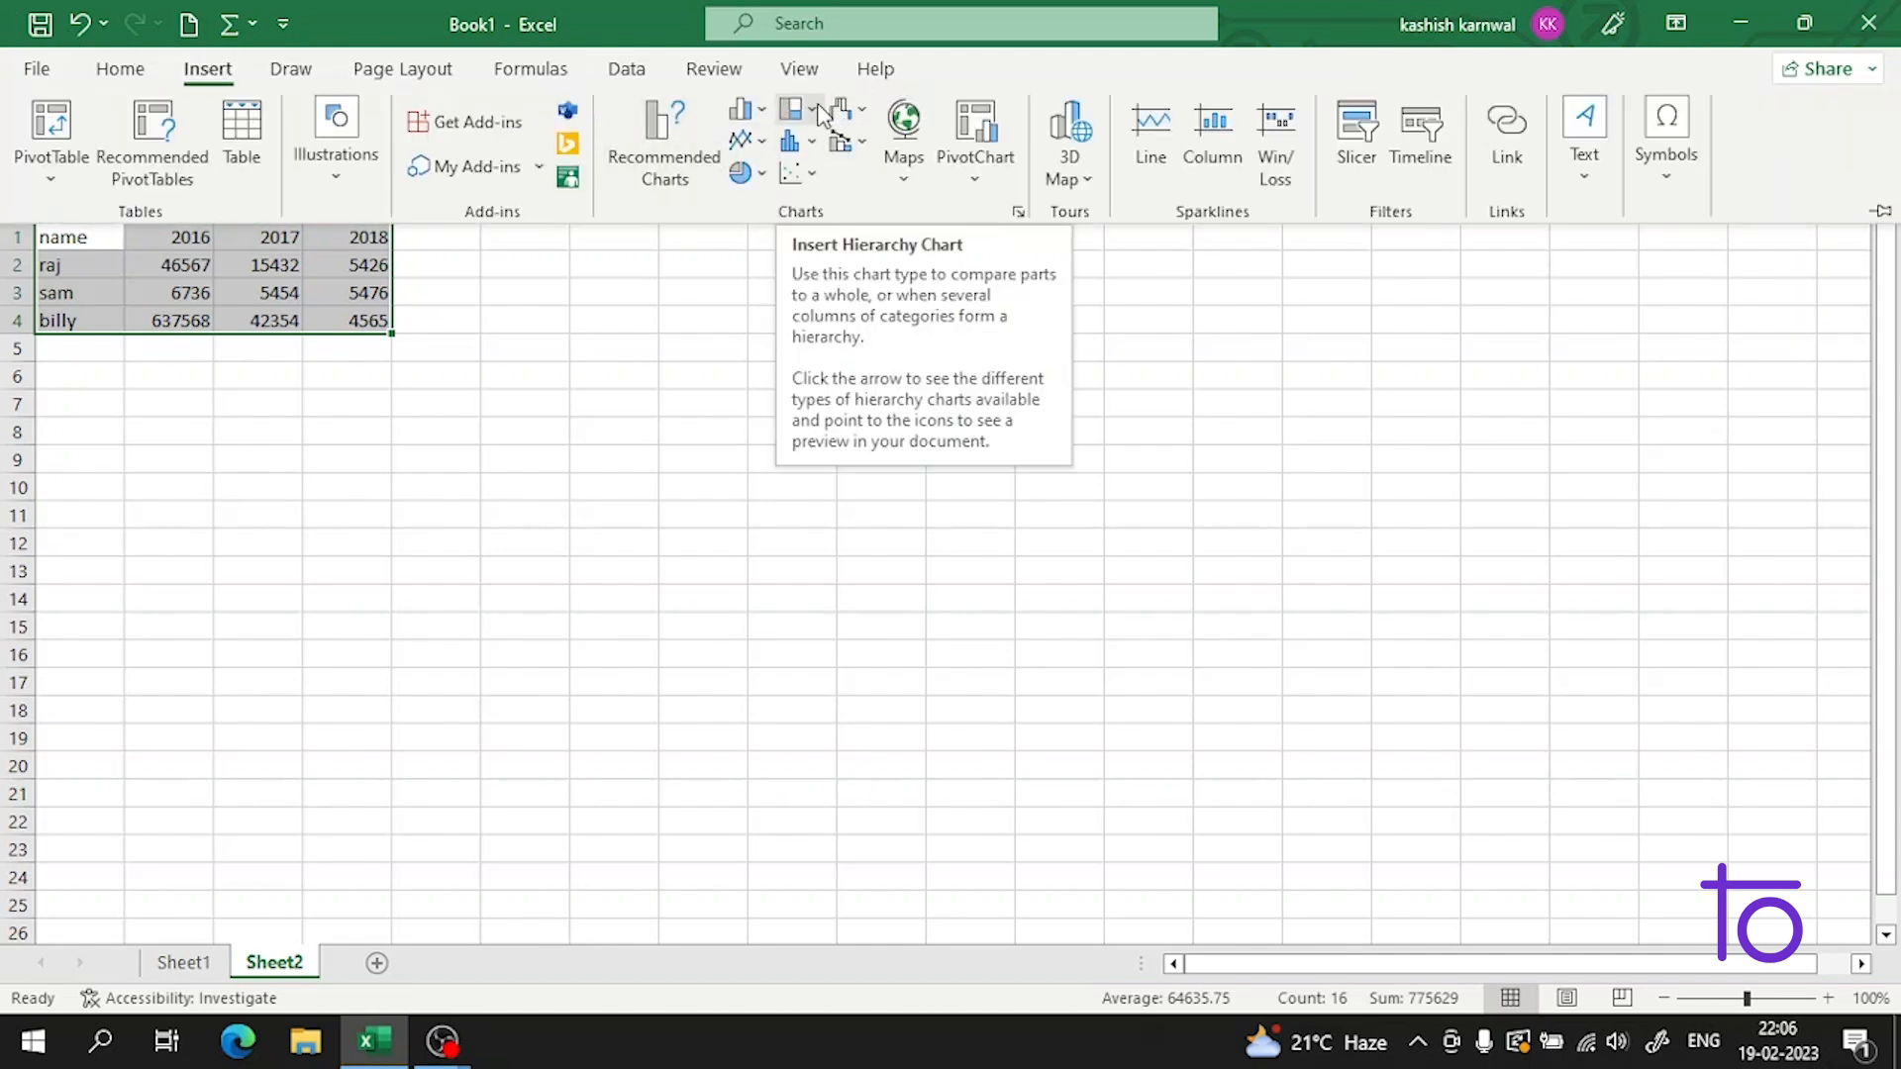
{"action": "left_click", "coordinate": [766, 110]}
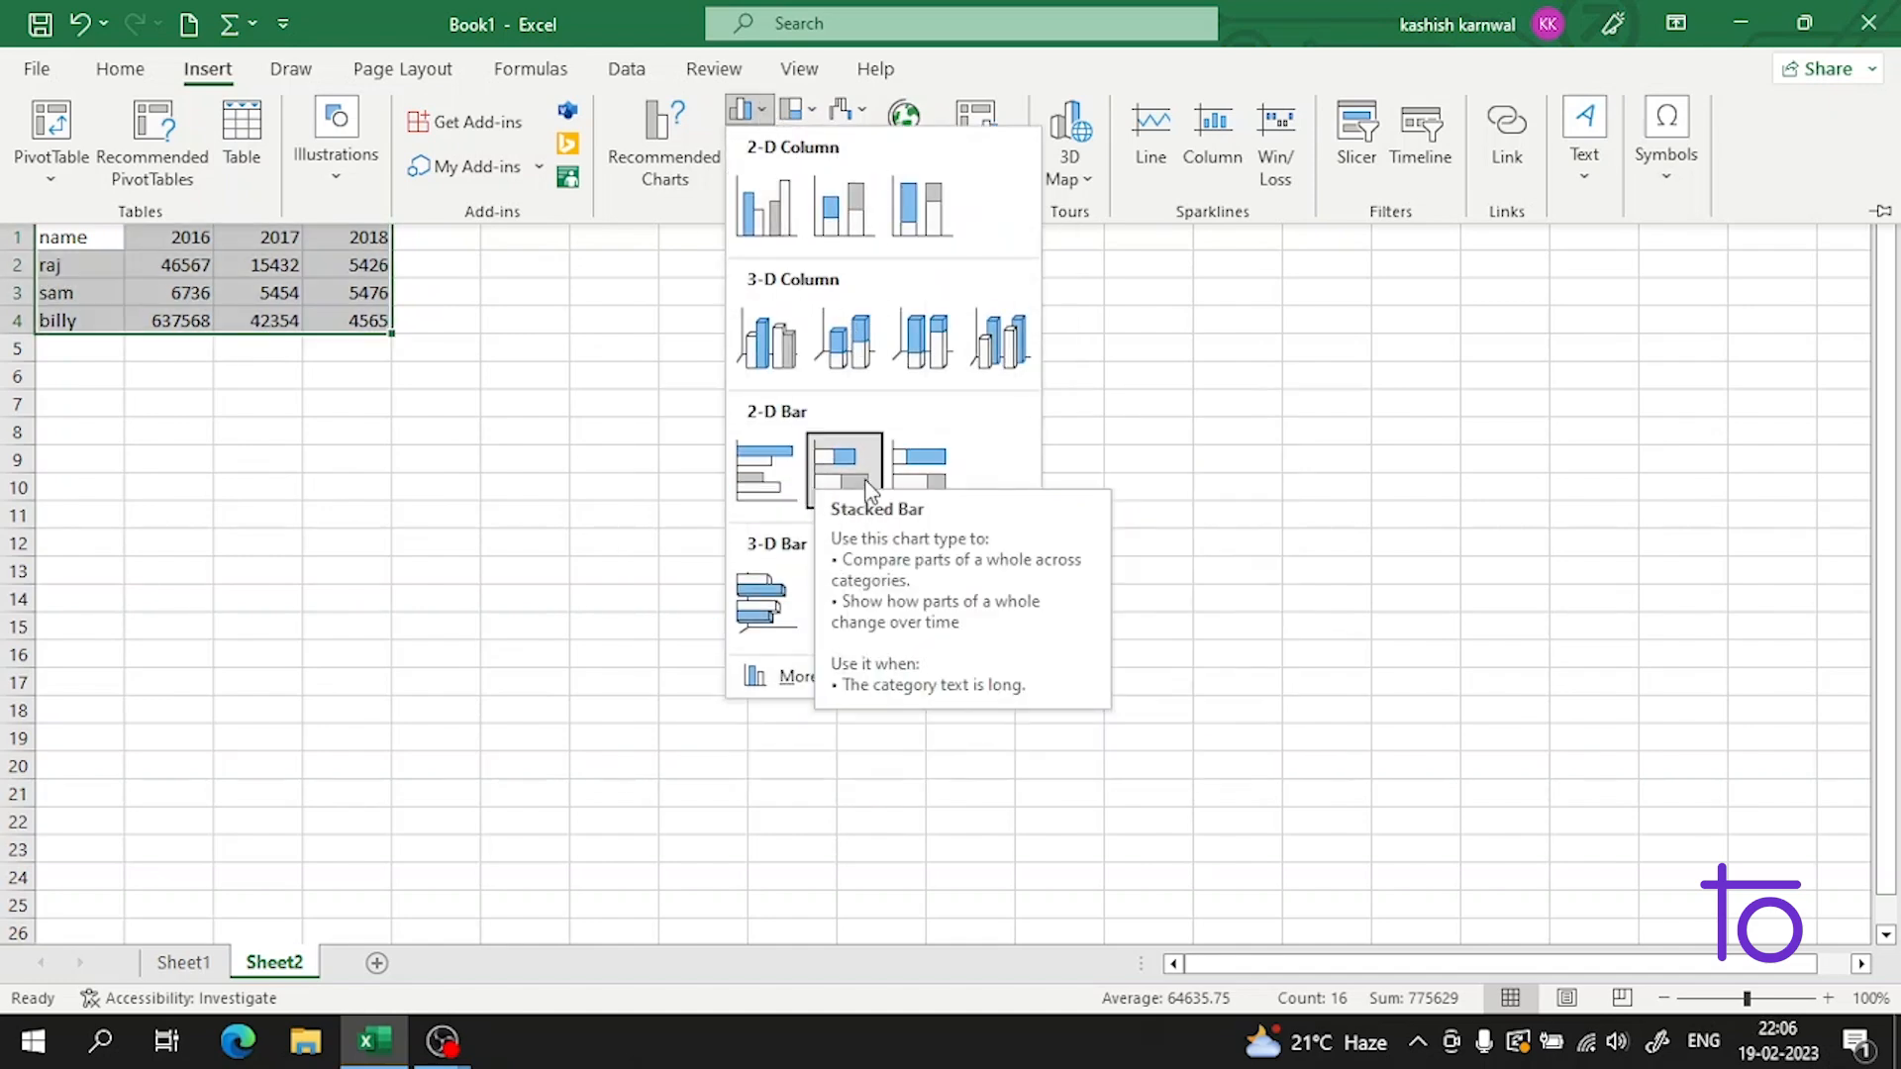
{"action": "left_click", "coordinate": [779, 676]}
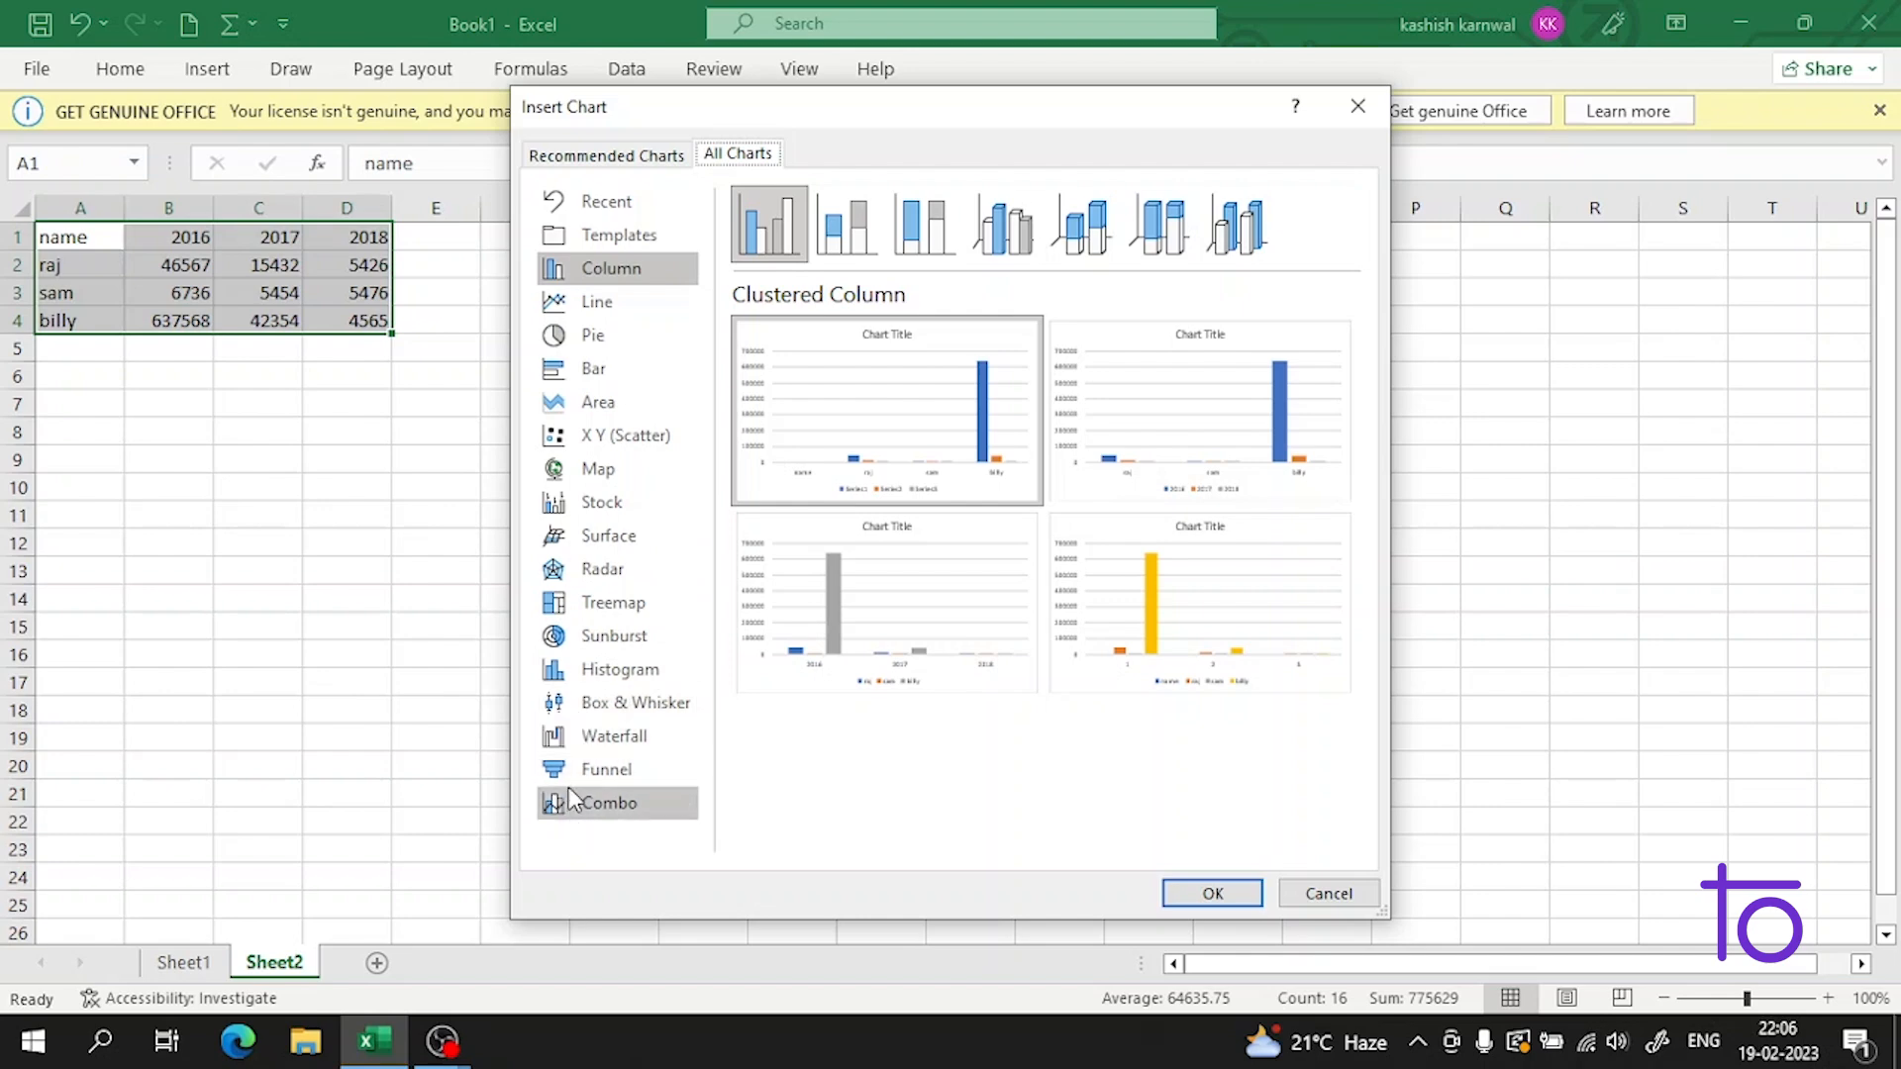
{"action": "left_click", "coordinate": [621, 338]}
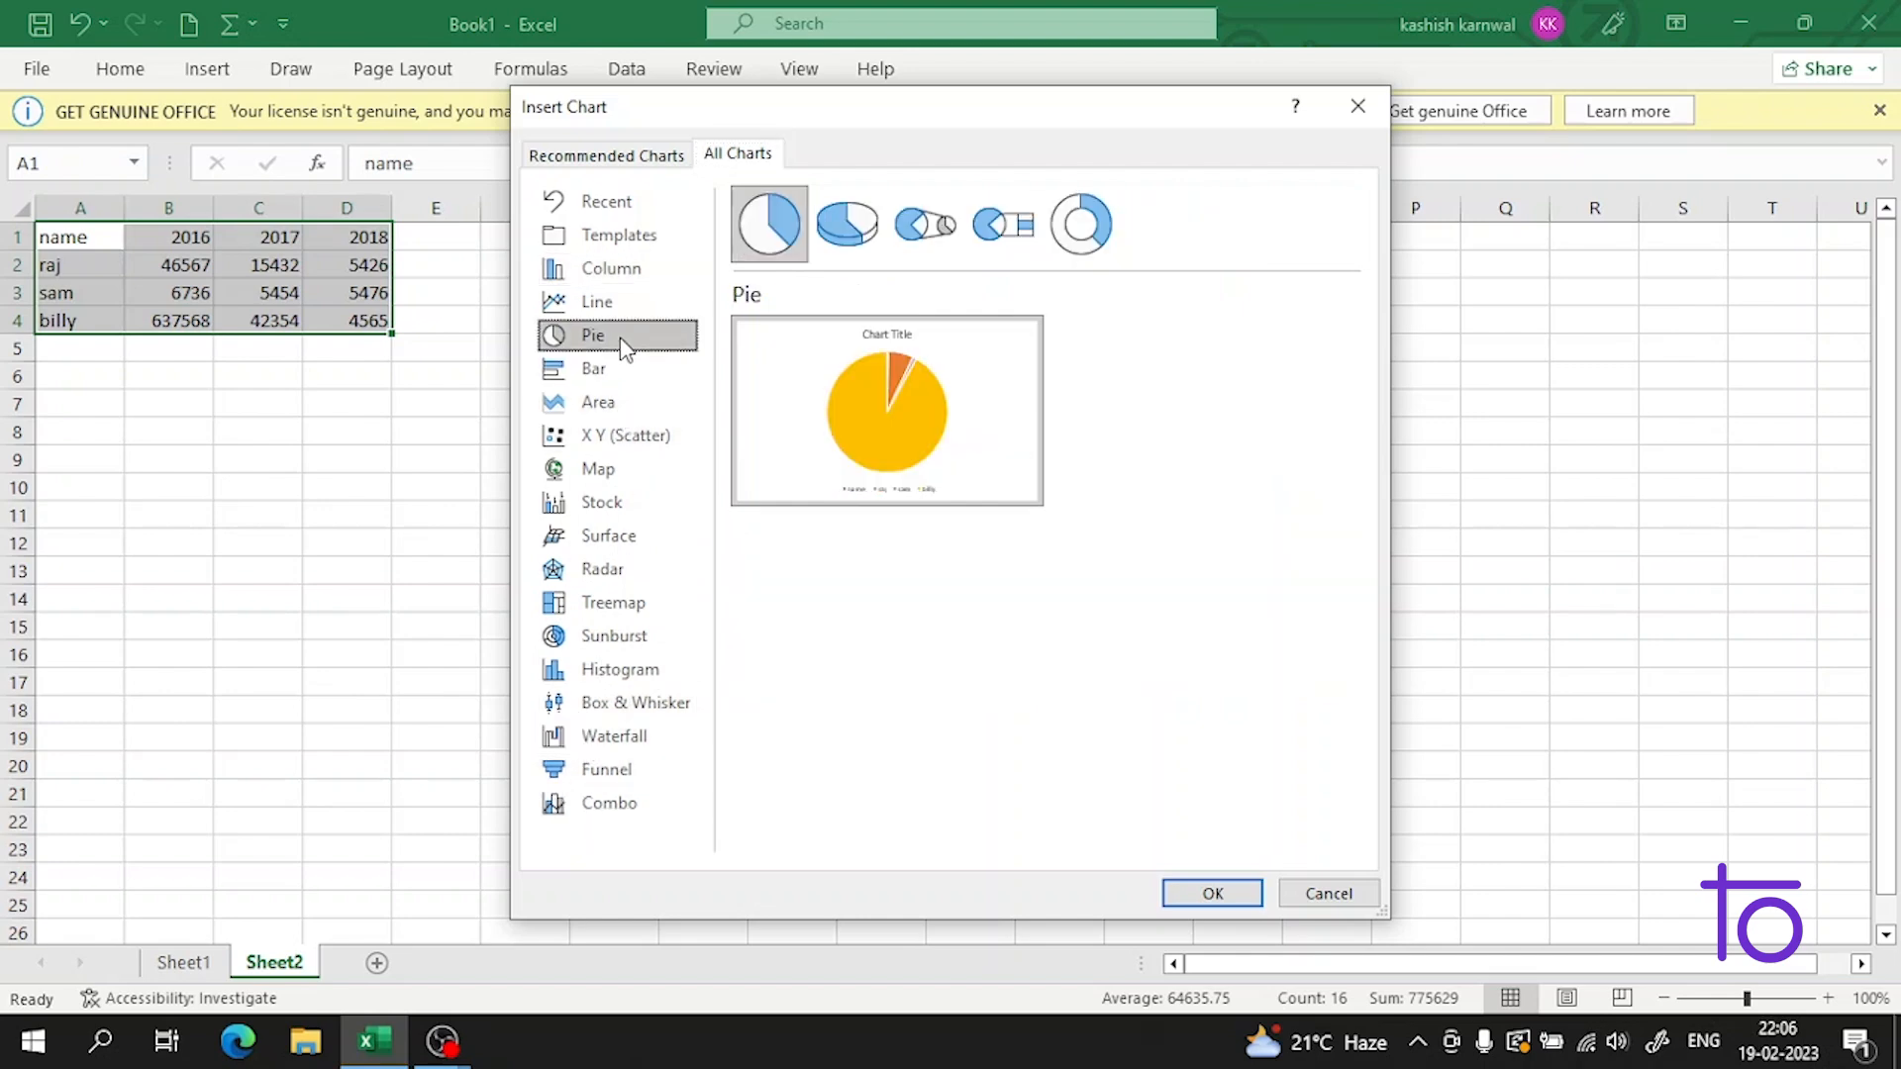
{"action": "left_click", "coordinate": [1213, 894]}
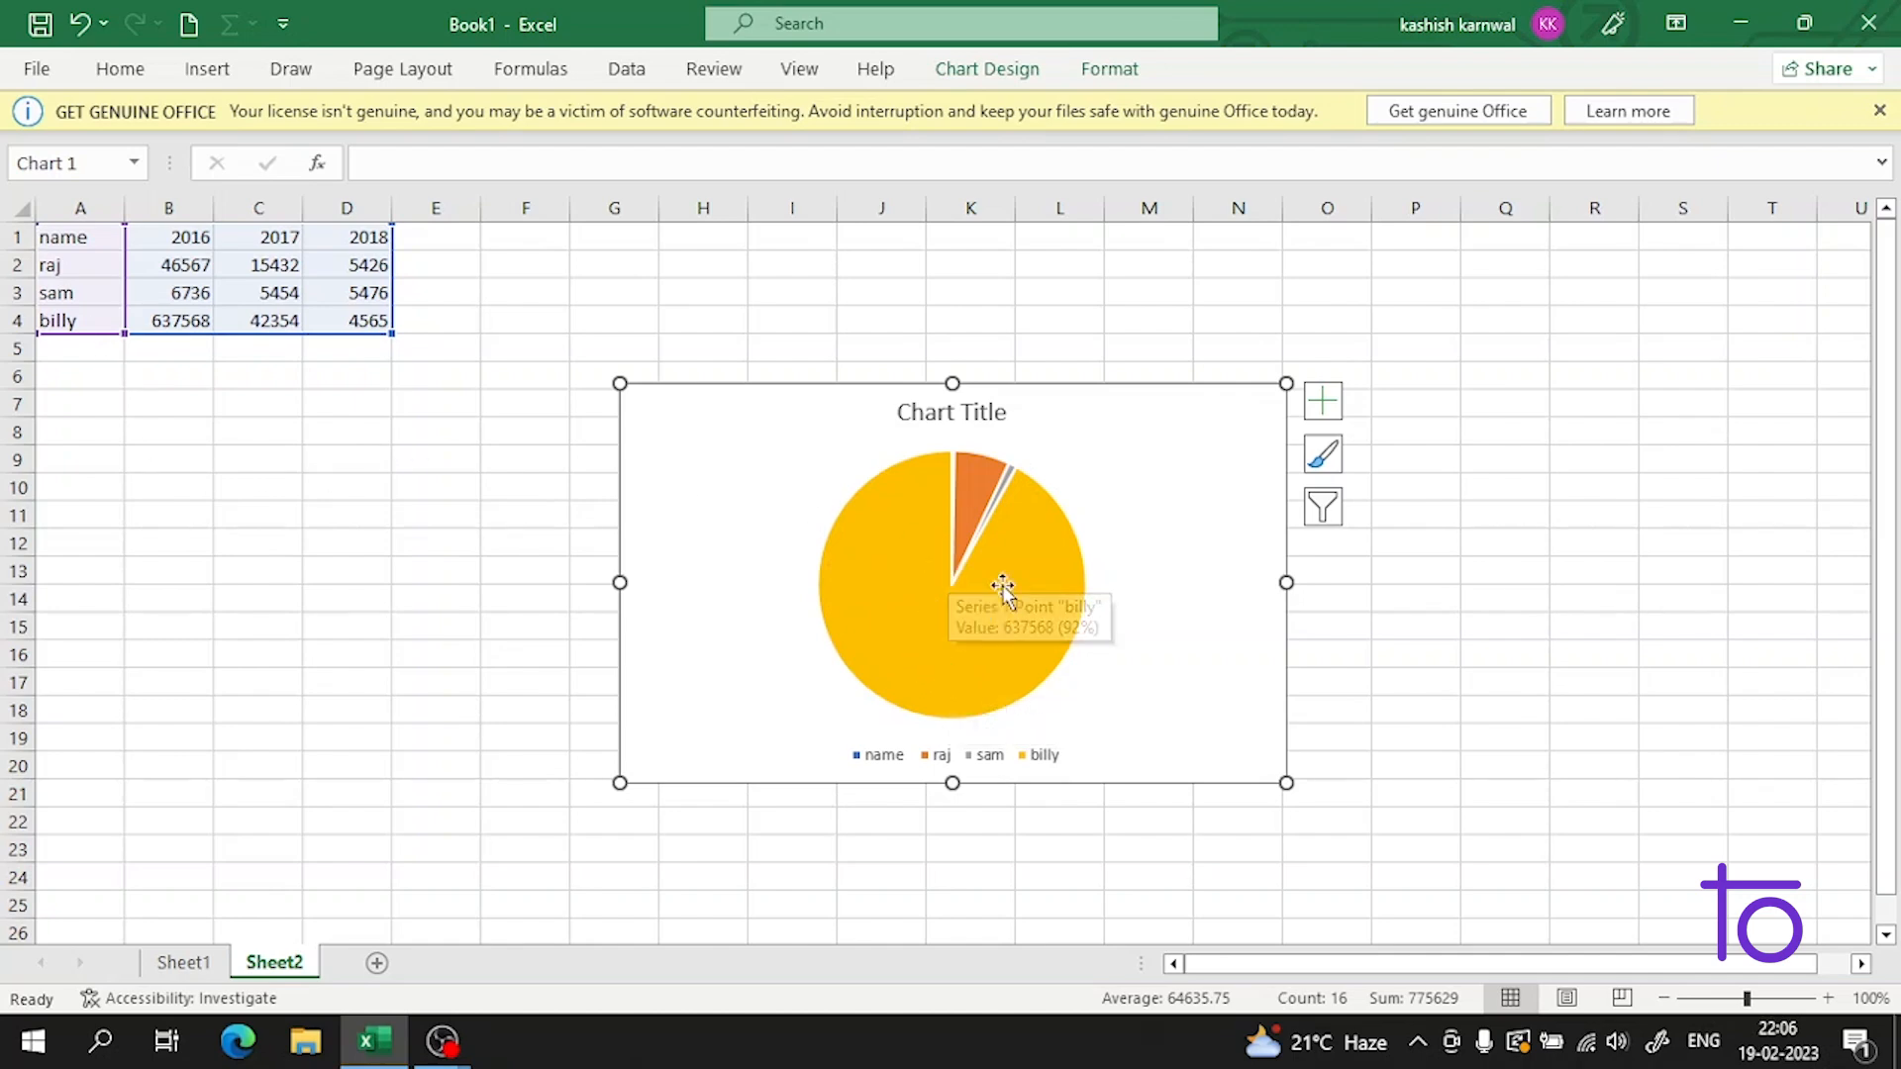
{"action": "left_click", "coordinate": [434, 543]}
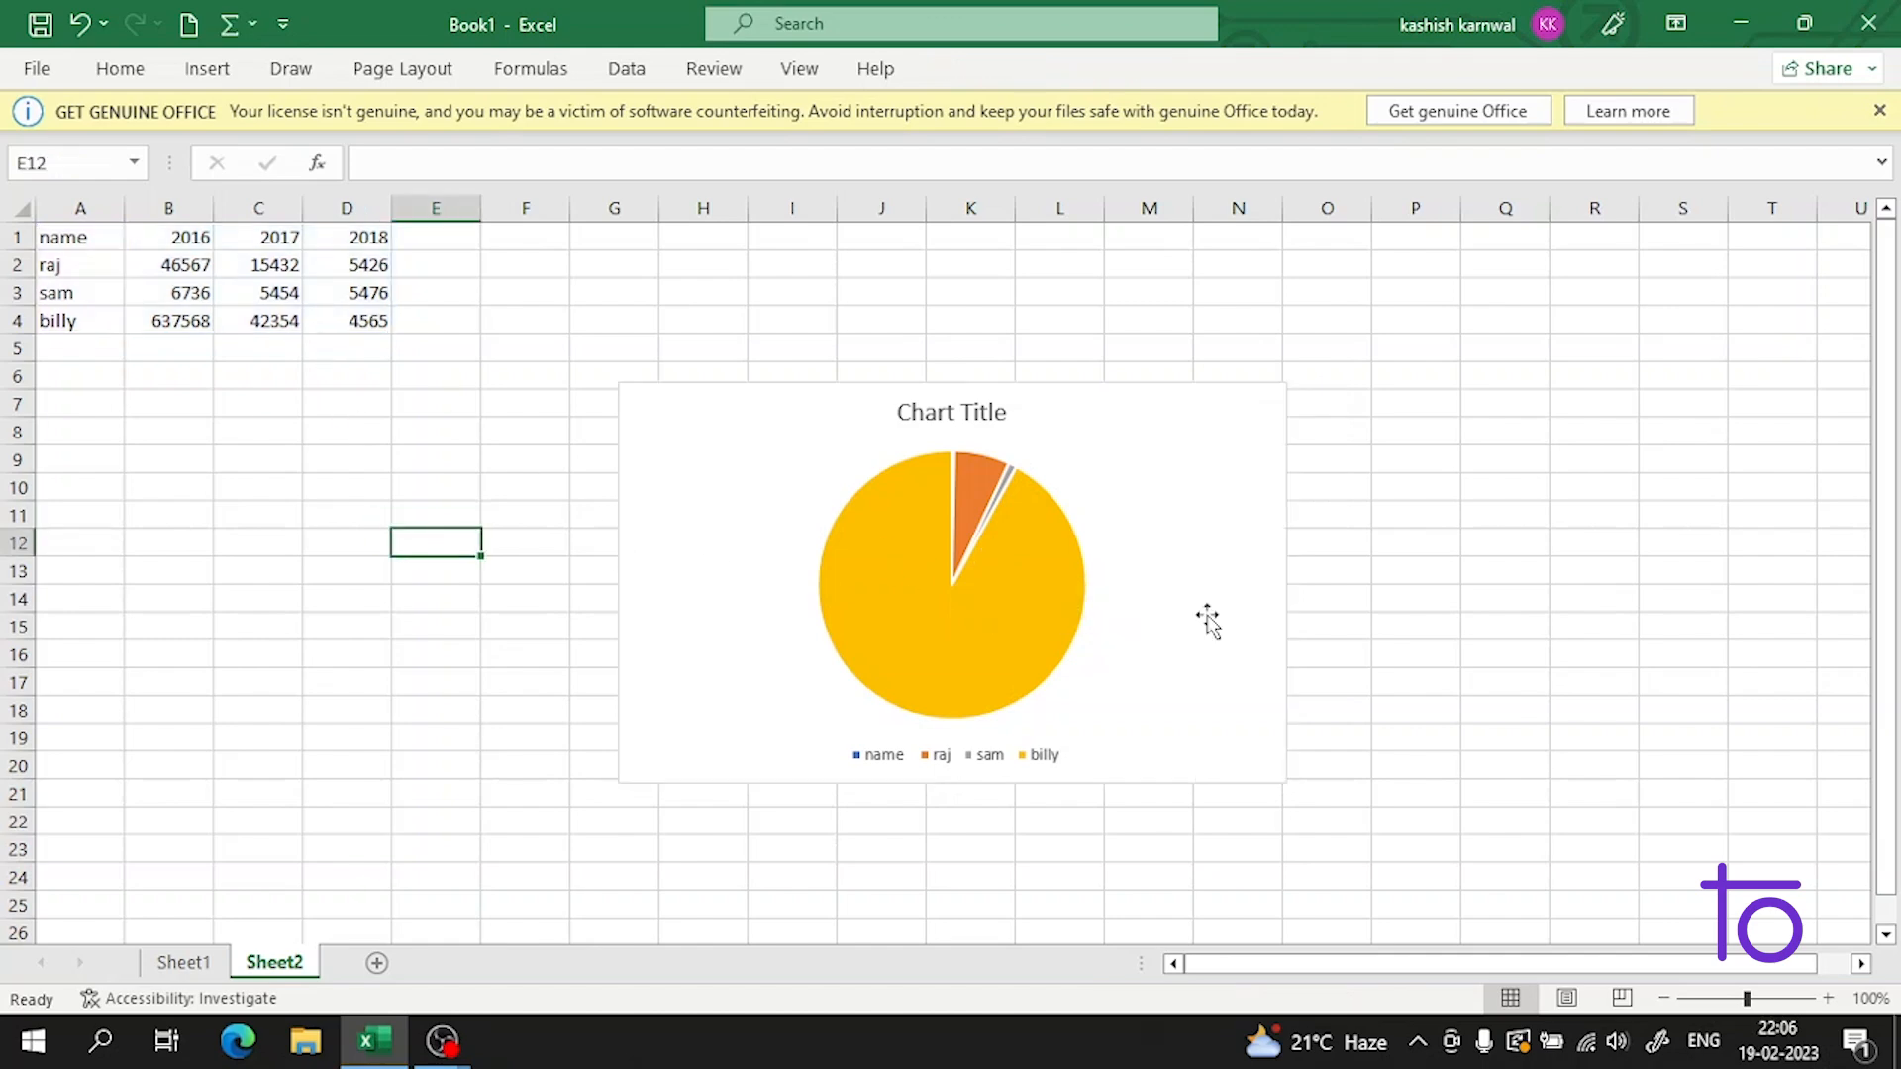
{"action": "left_click", "coordinate": [1054, 641]}
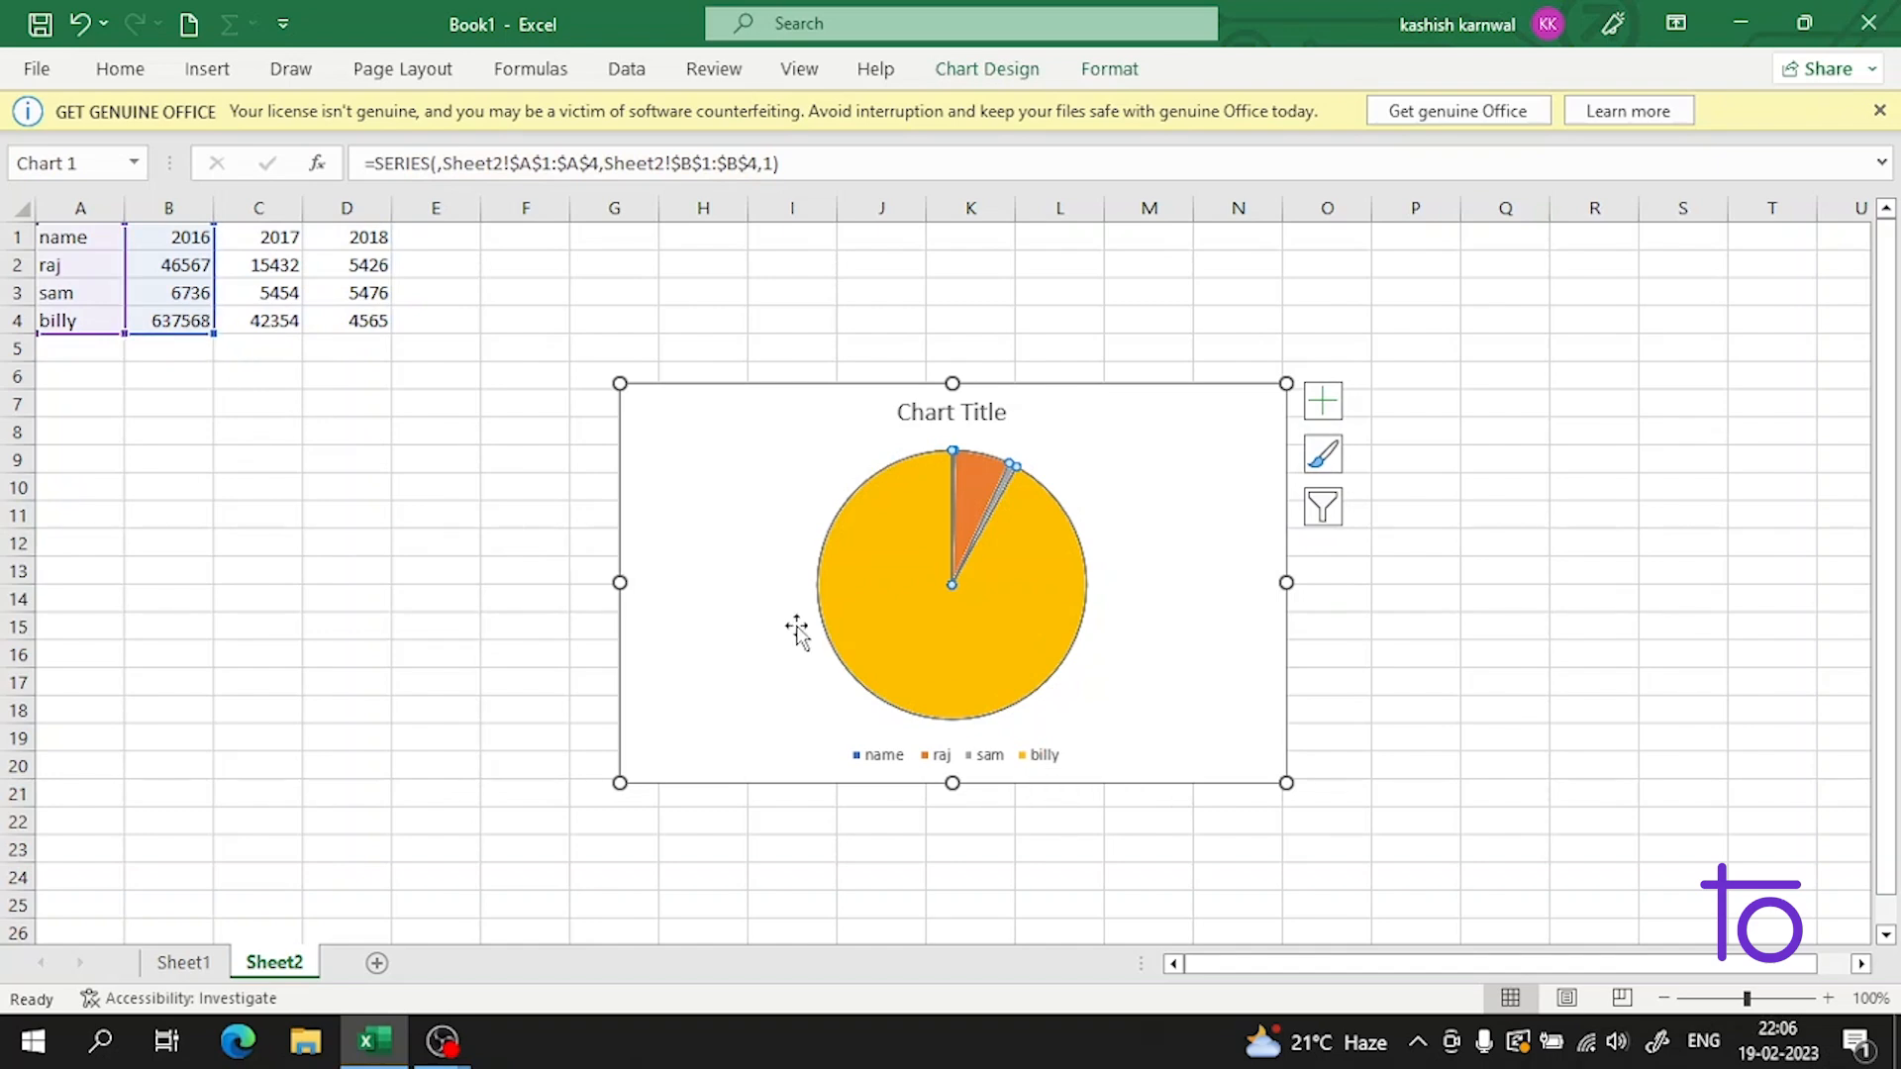
{"action": "left_click", "coordinate": [953, 488]}
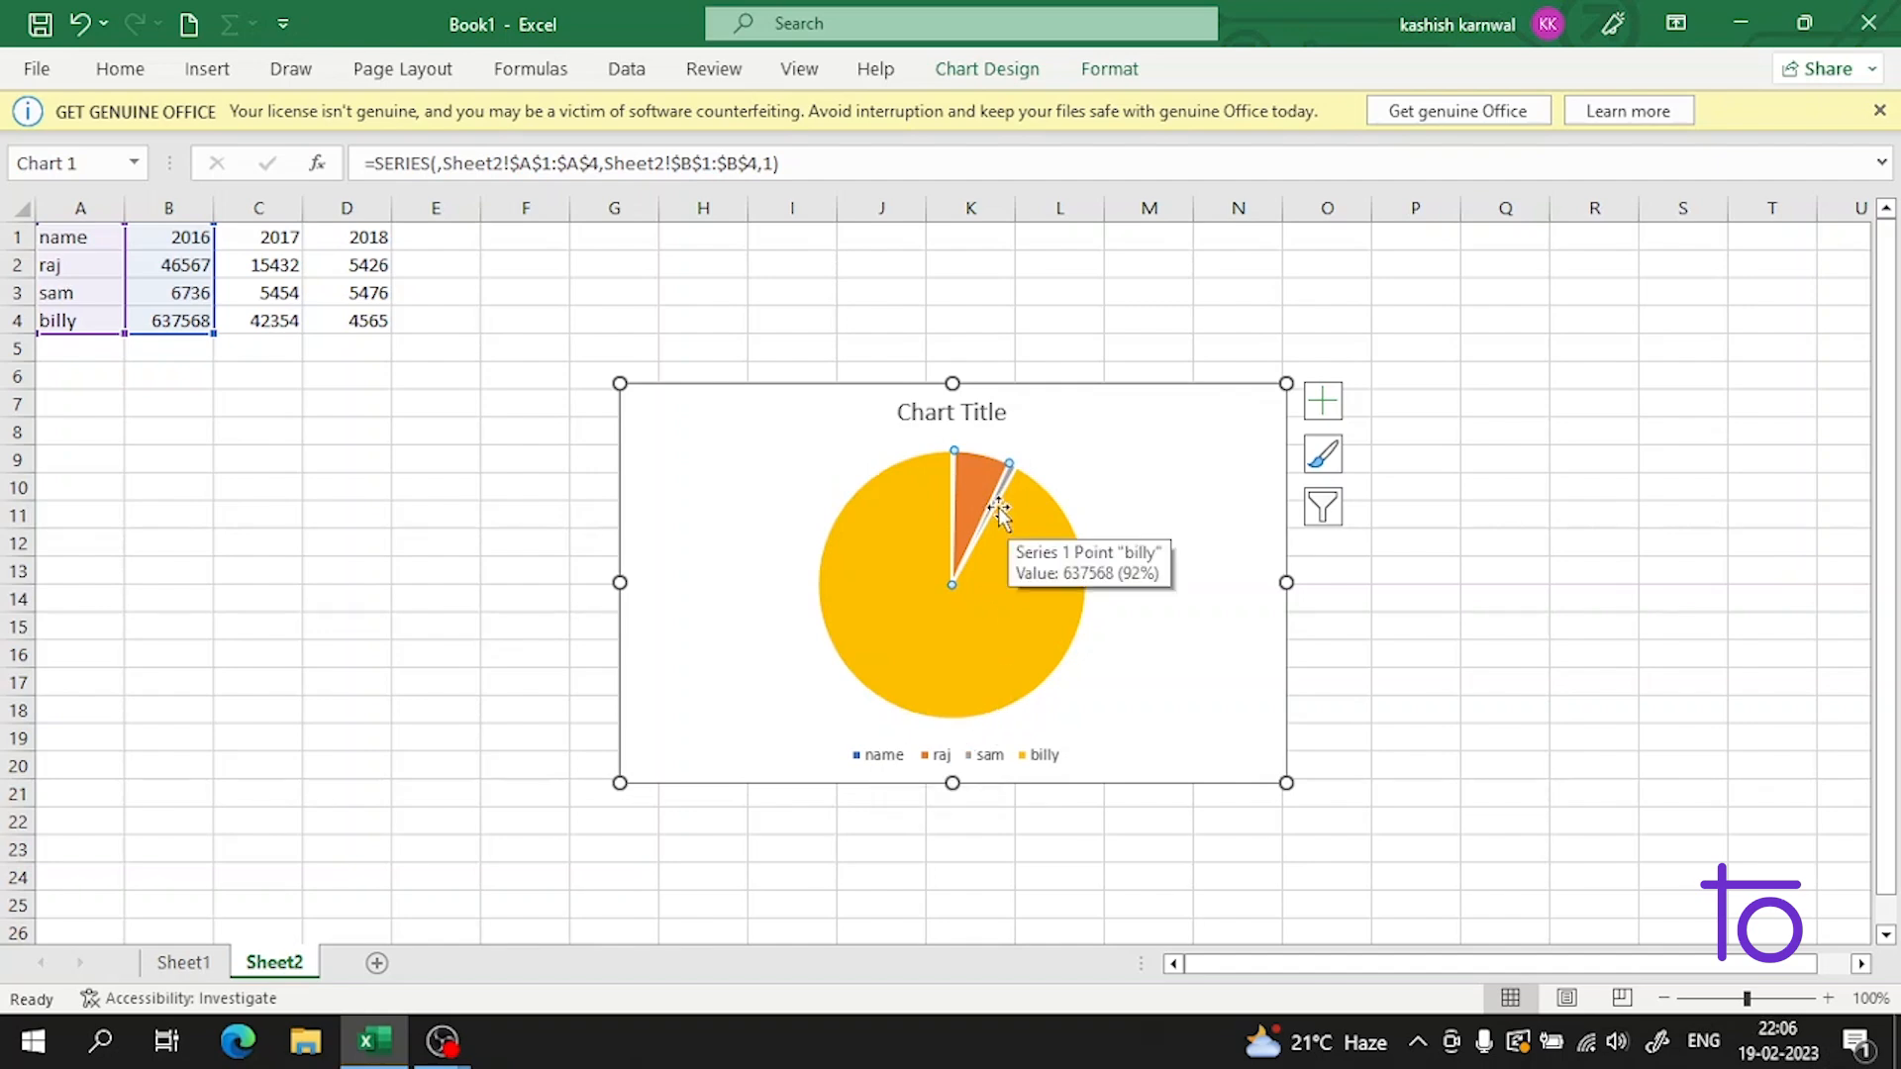
{"action": "left_click", "coordinate": [80, 432]}
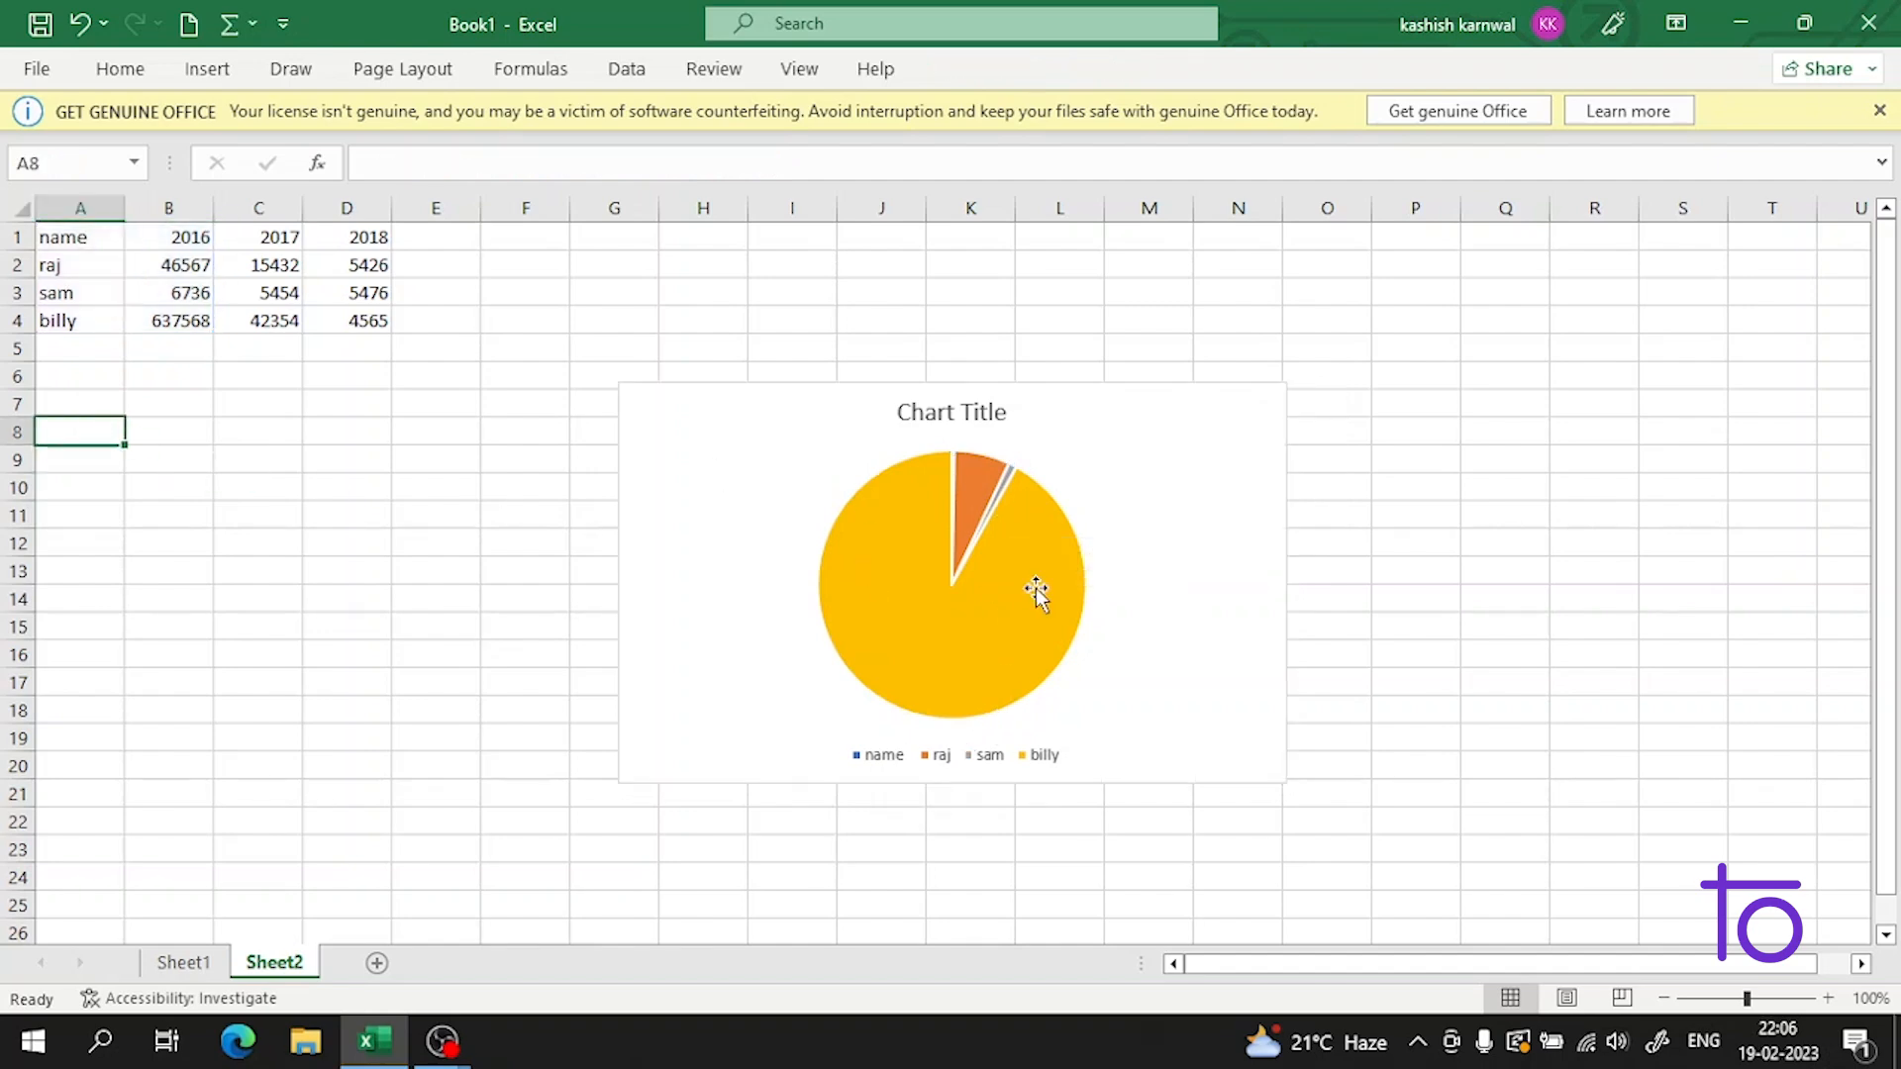
Step: Apply the hatched light-grey style with percentage labels to the pie chart and recolour it with the fourth Colorful palette, starting with green
{"action": "left_click", "coordinate": [930, 545]}
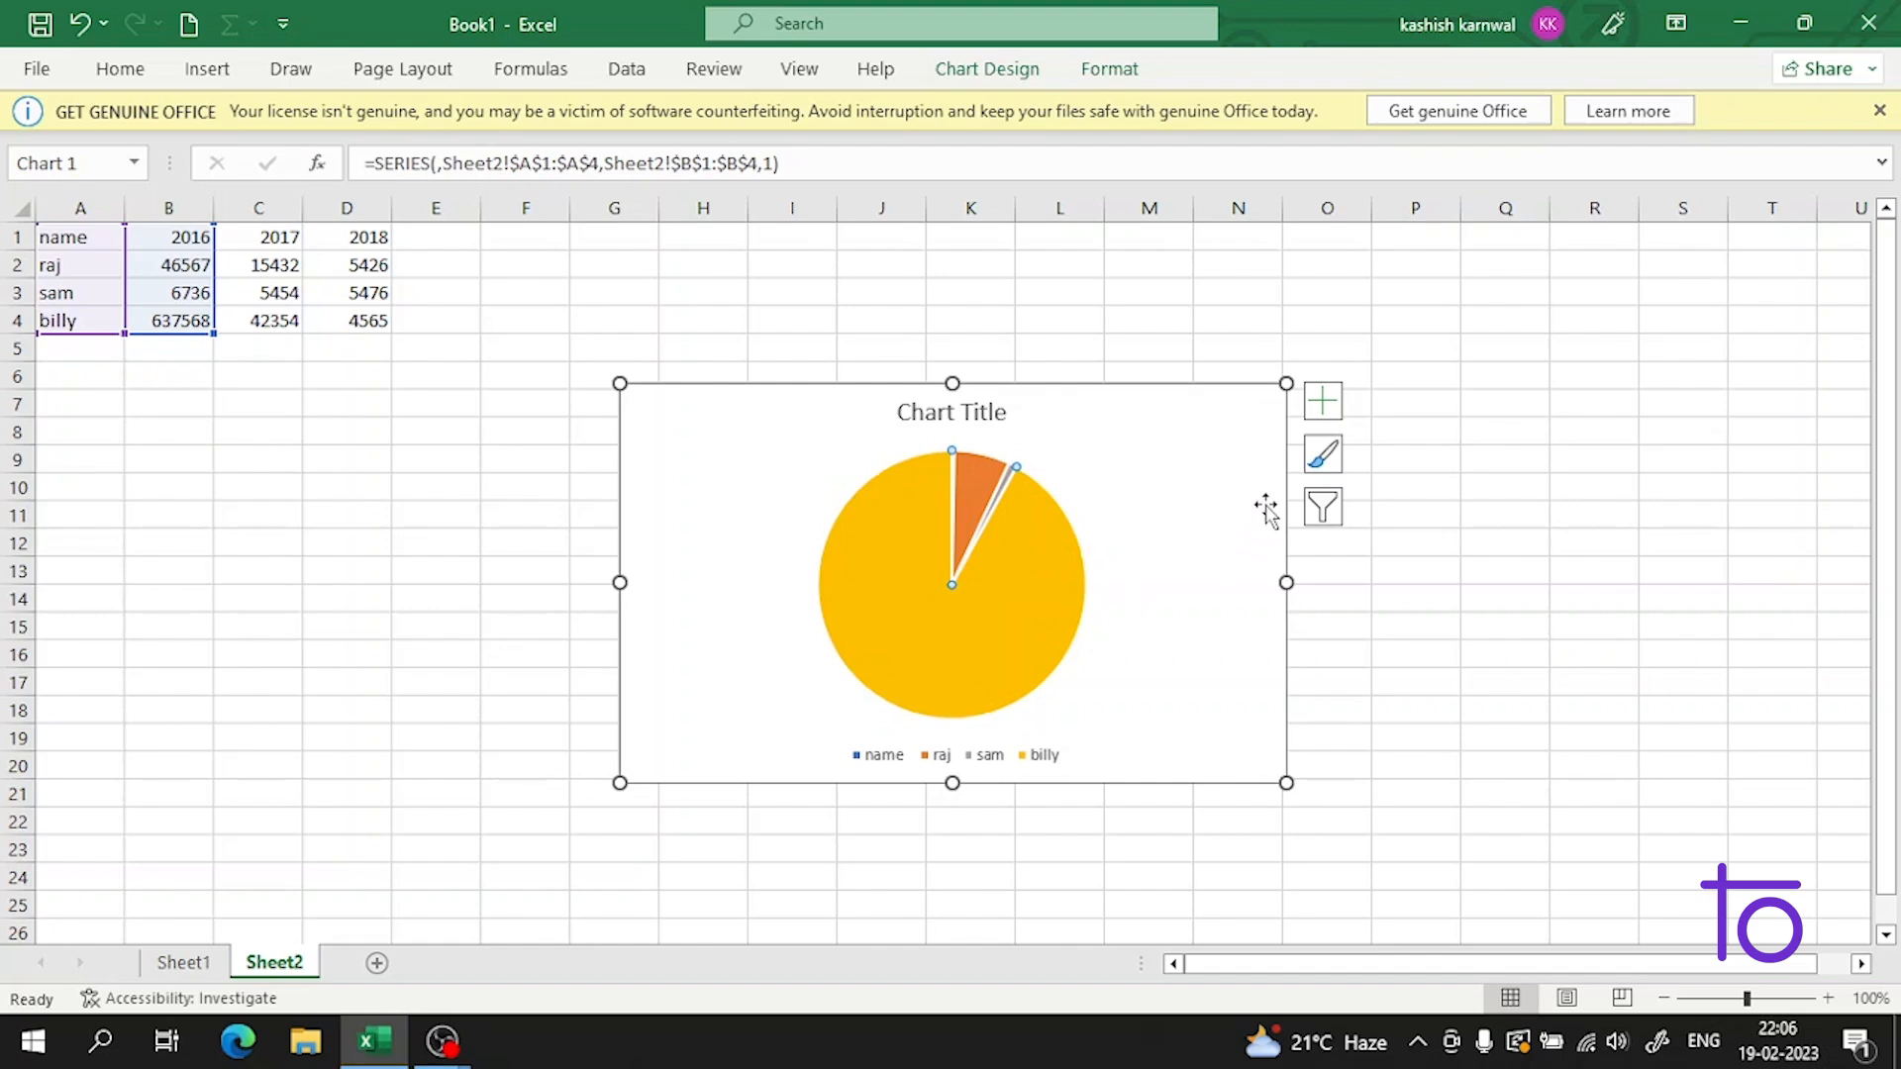
{"action": "left_click", "coordinate": [1323, 453]}
{"action": "scroll", "coordinate": [1475, 704], "scroll_direction": "down", "scroll_amount": 3}
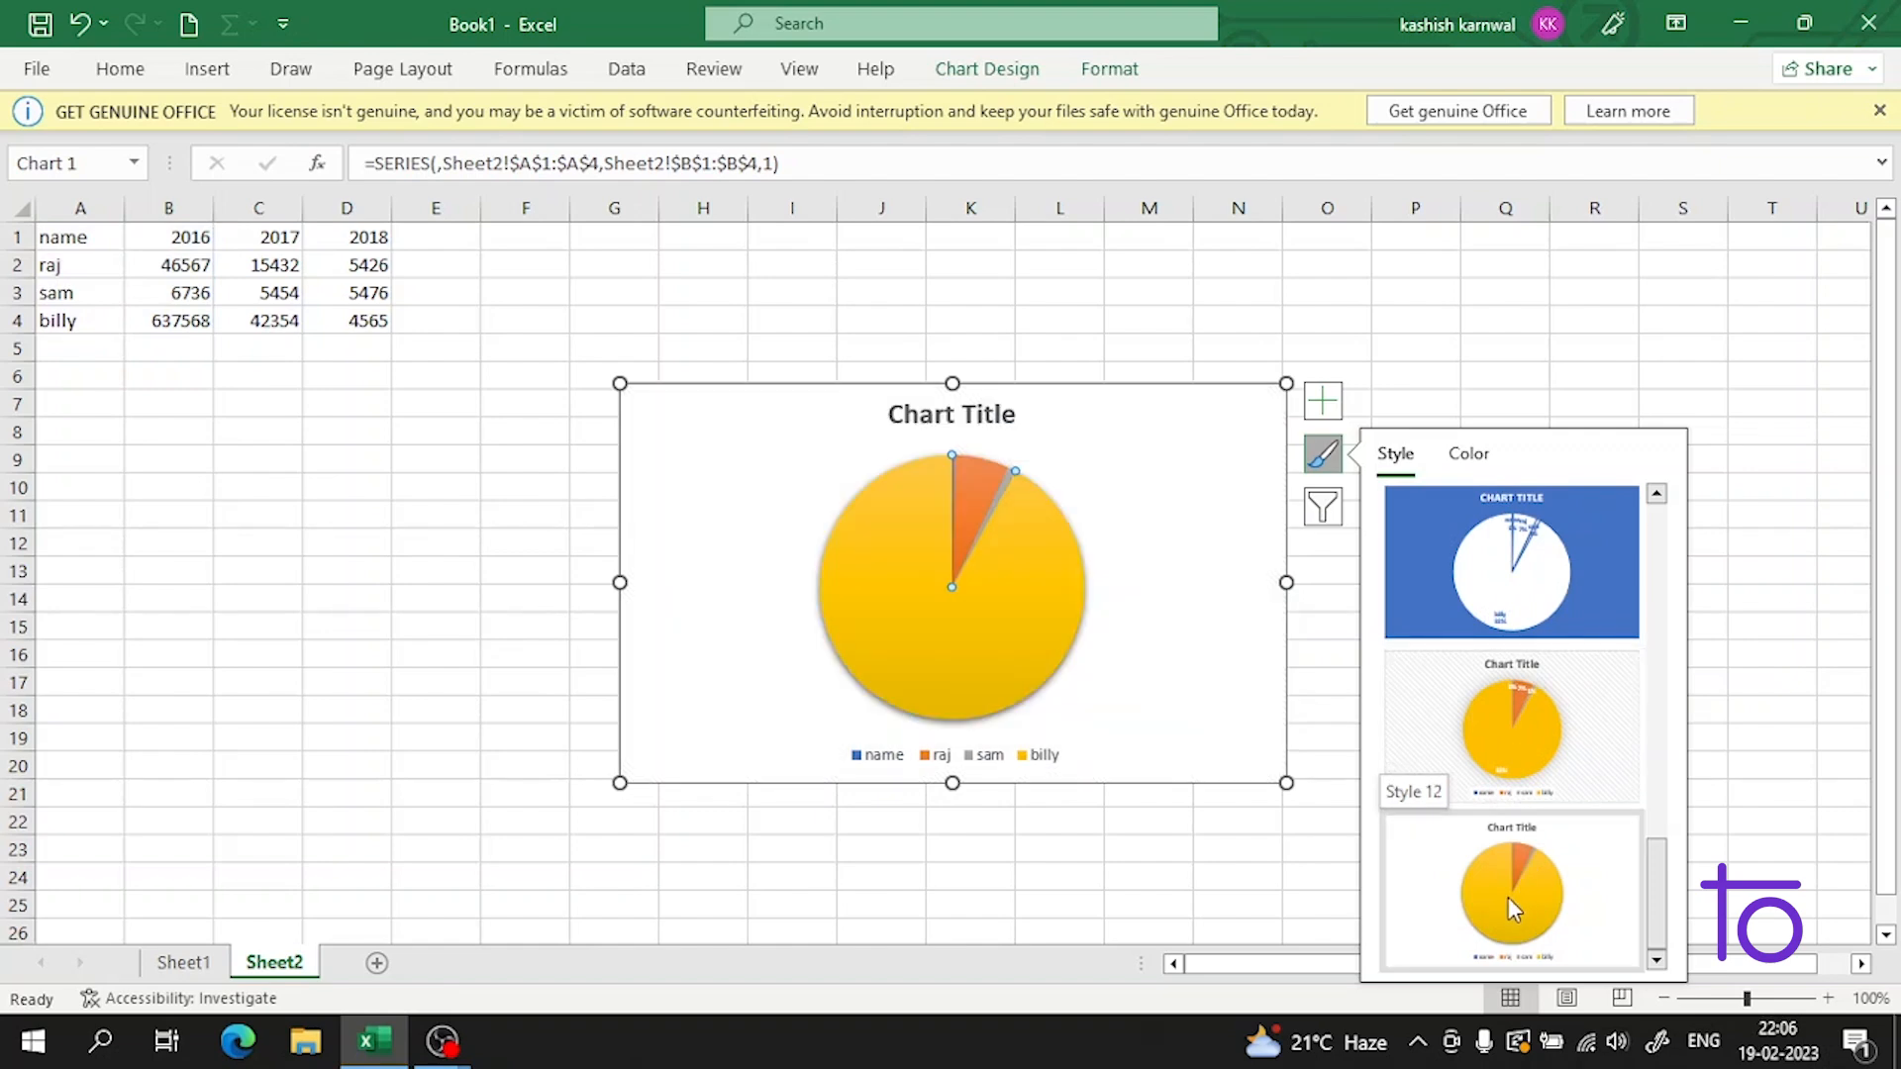
{"action": "left_click", "coordinate": [1526, 784]}
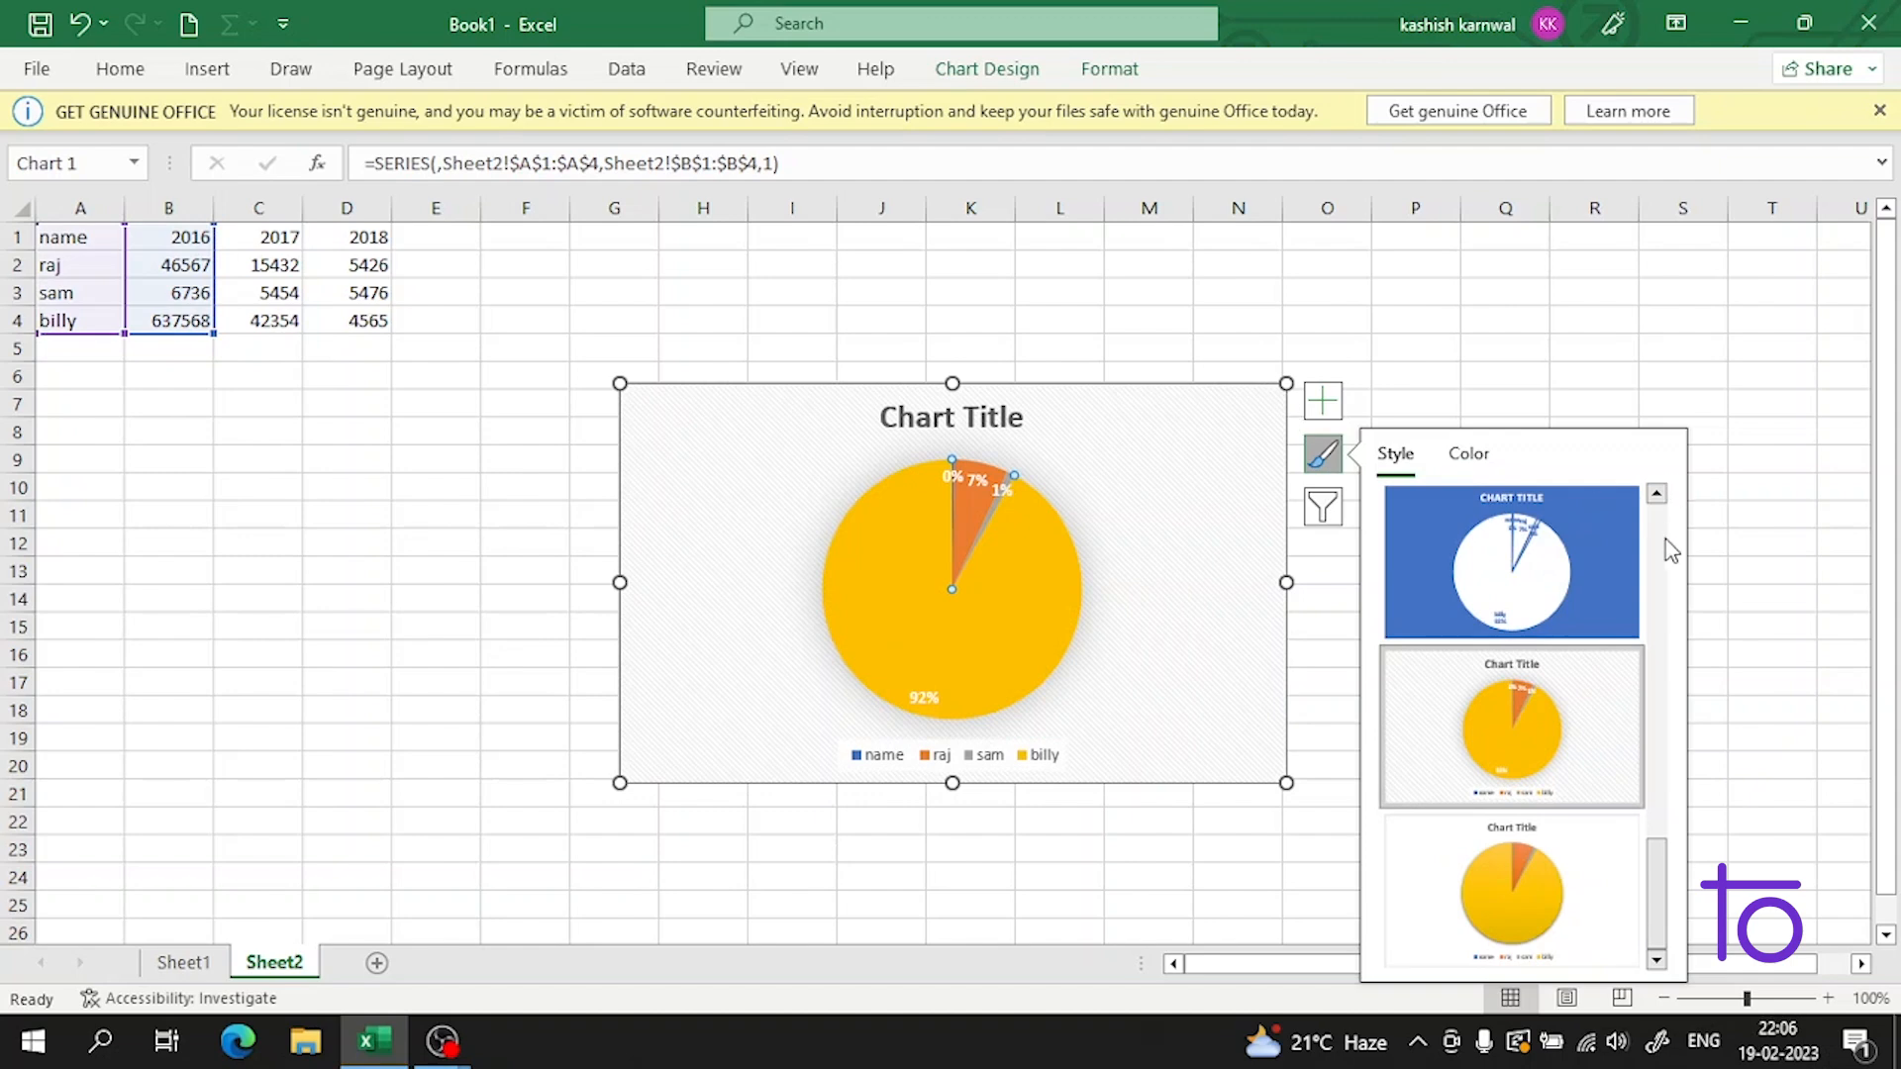
{"action": "left_click", "coordinate": [1471, 458]}
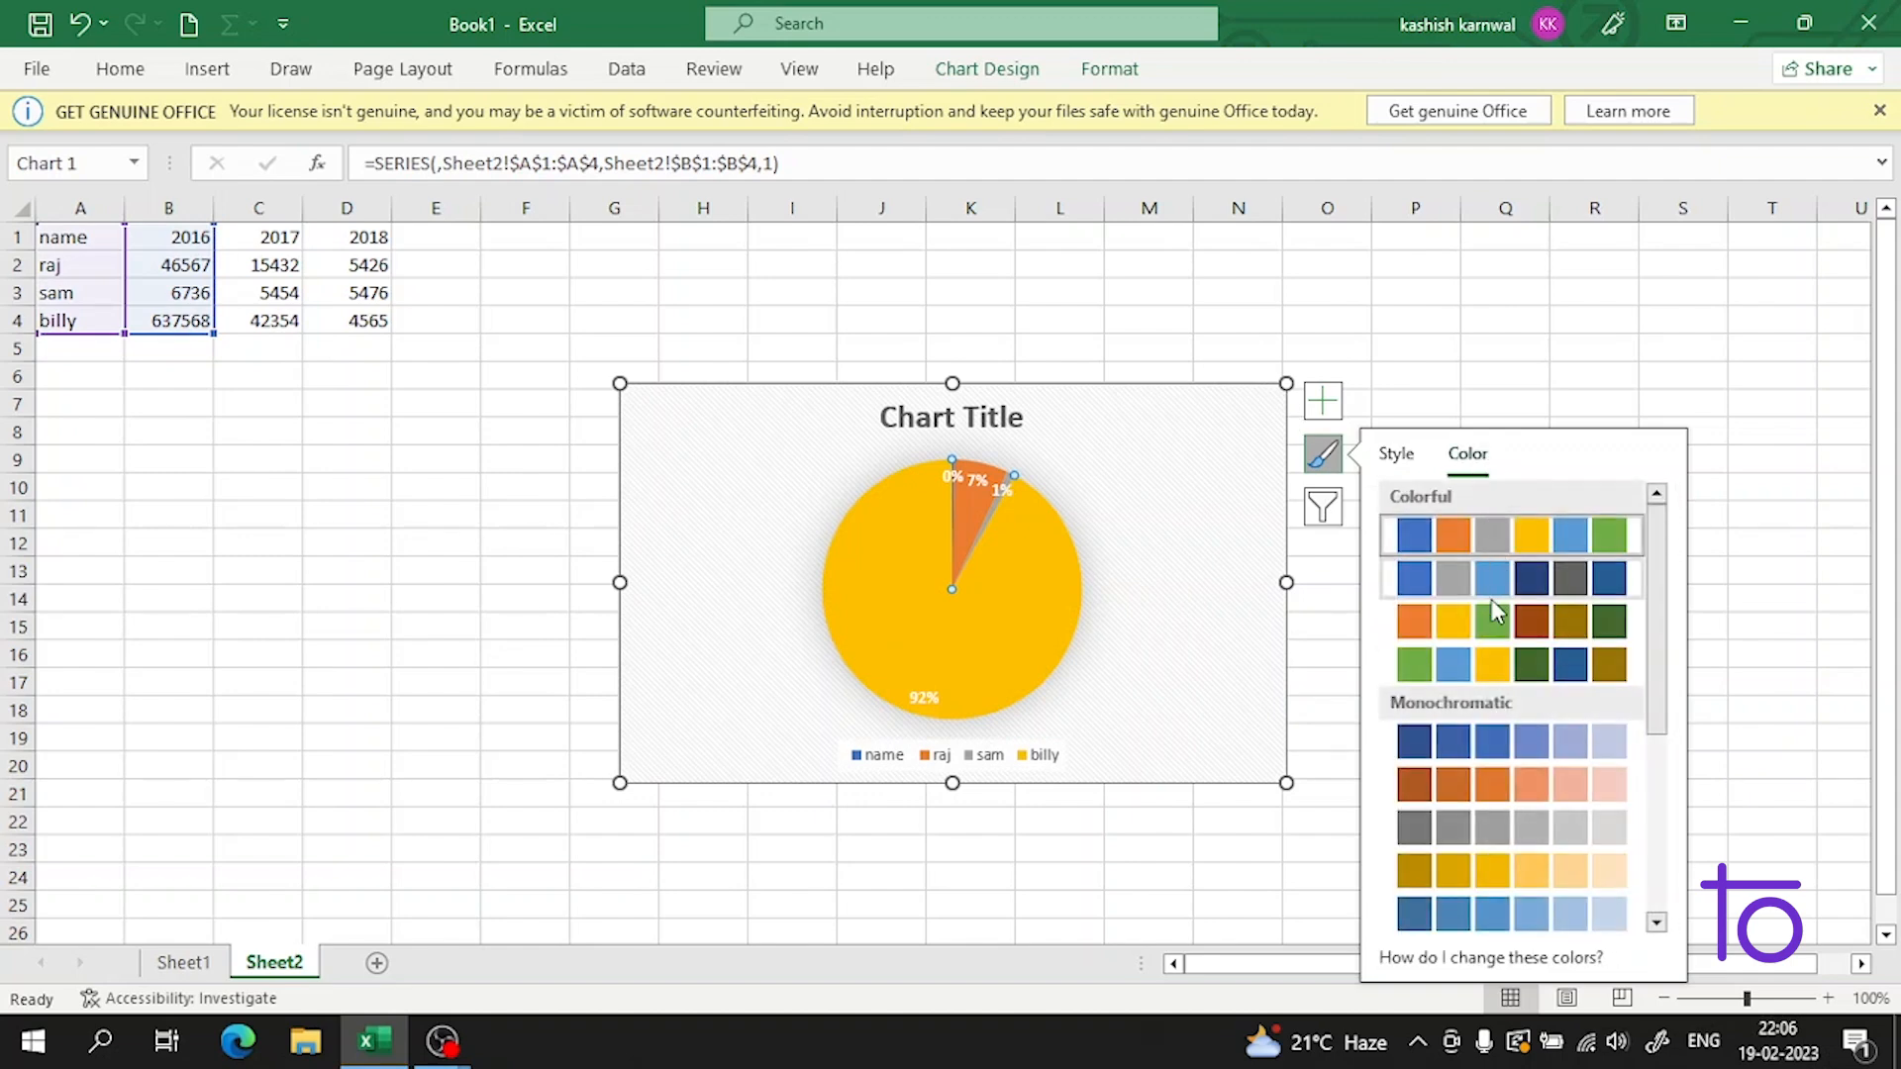
{"action": "left_click", "coordinate": [1485, 665]}
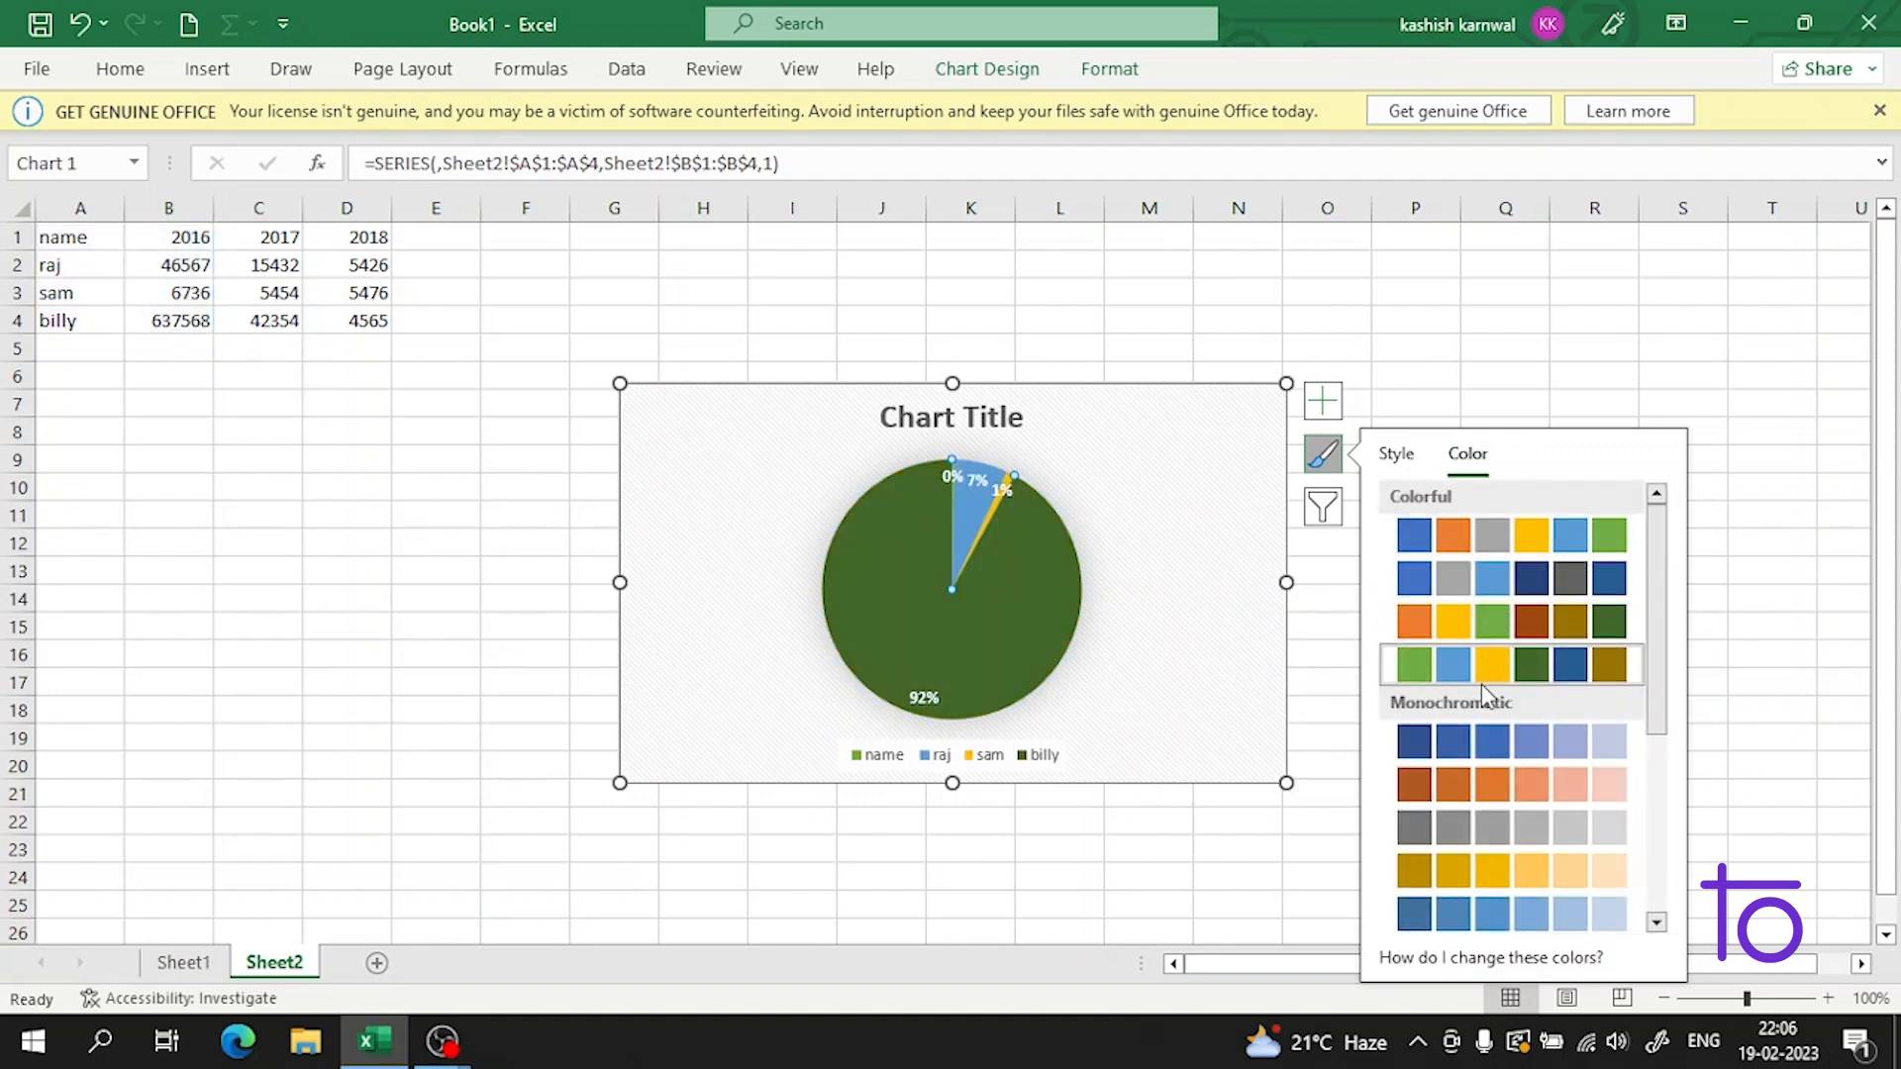